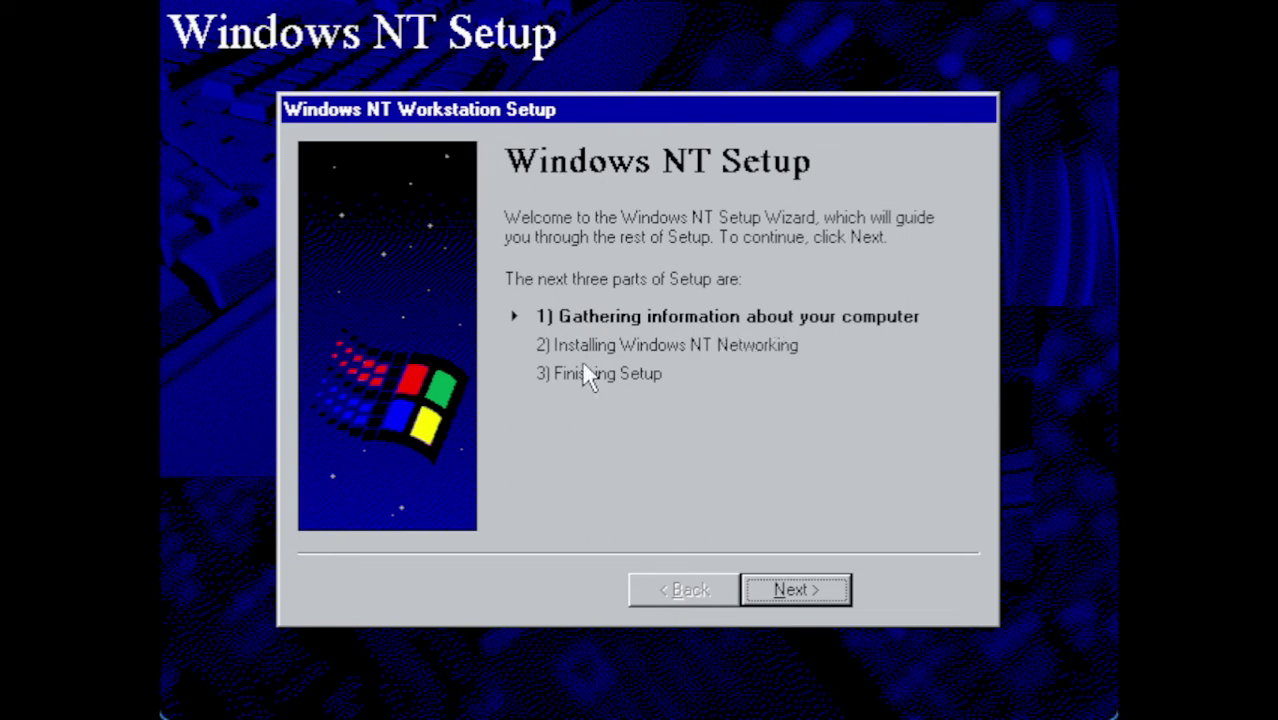
# Choose a Custom installation in Windows NT 4.0 Setup
pyautogui.click(818, 591)
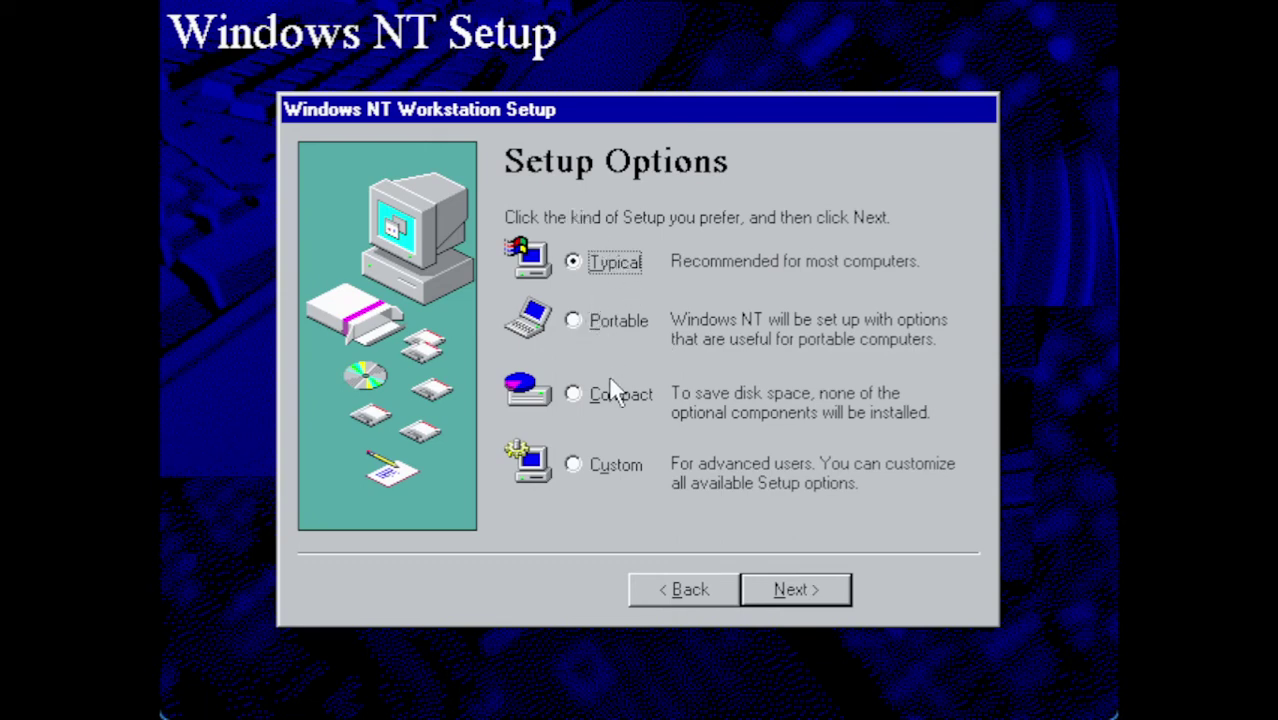
pyautogui.click(573, 463)
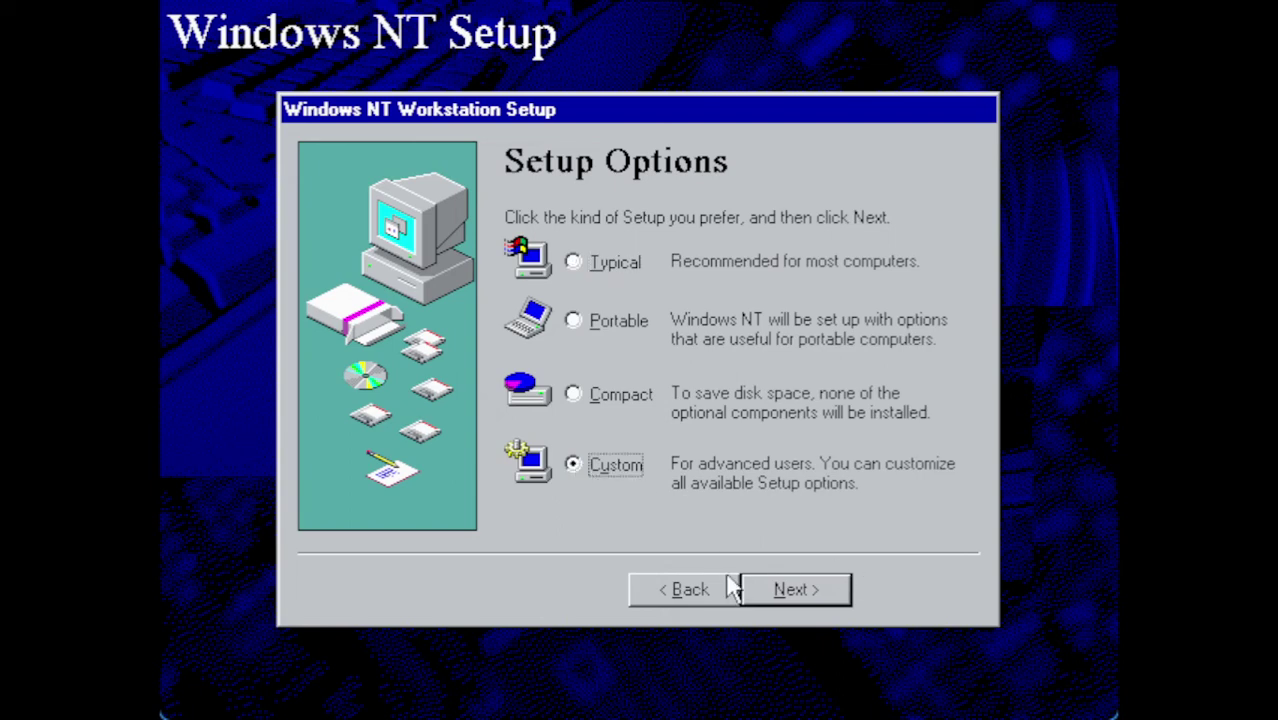
pyautogui.click(804, 592)
# Enter the owner's full name, correcting the surname, with organization 'Seeds Of Service'
pyautogui.write('Ale')
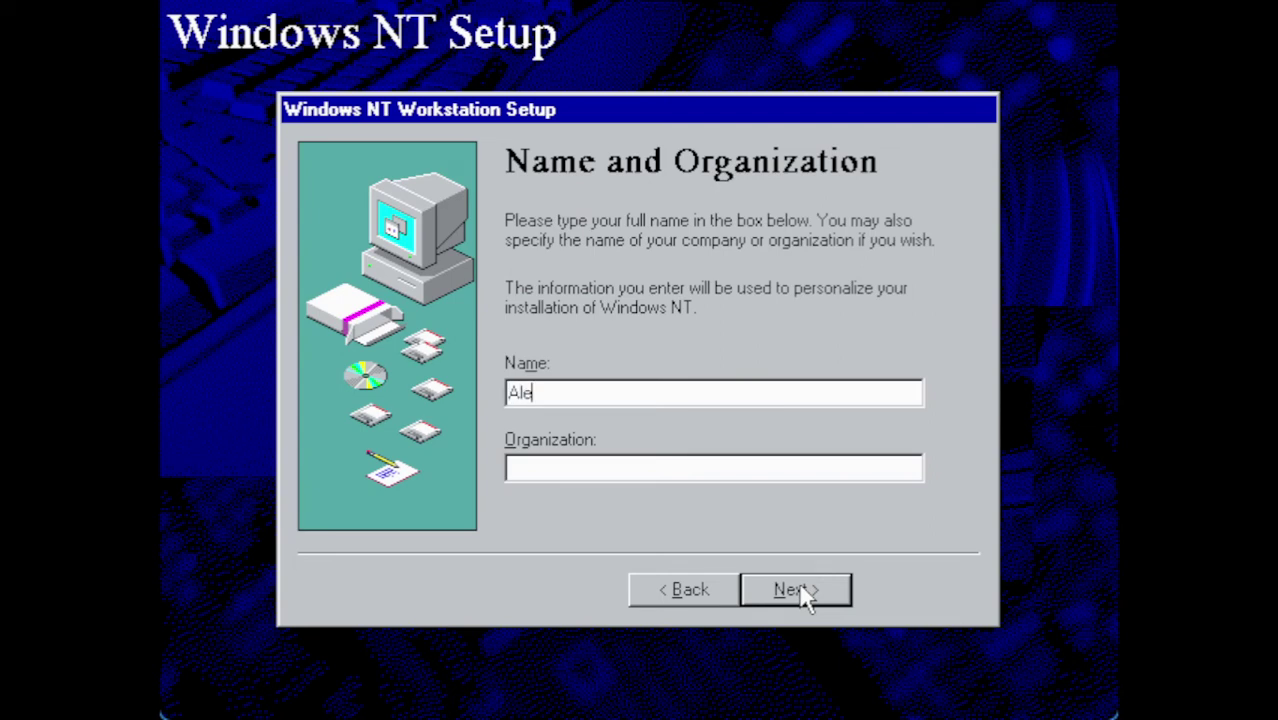
pyautogui.write('xander WUrmser')
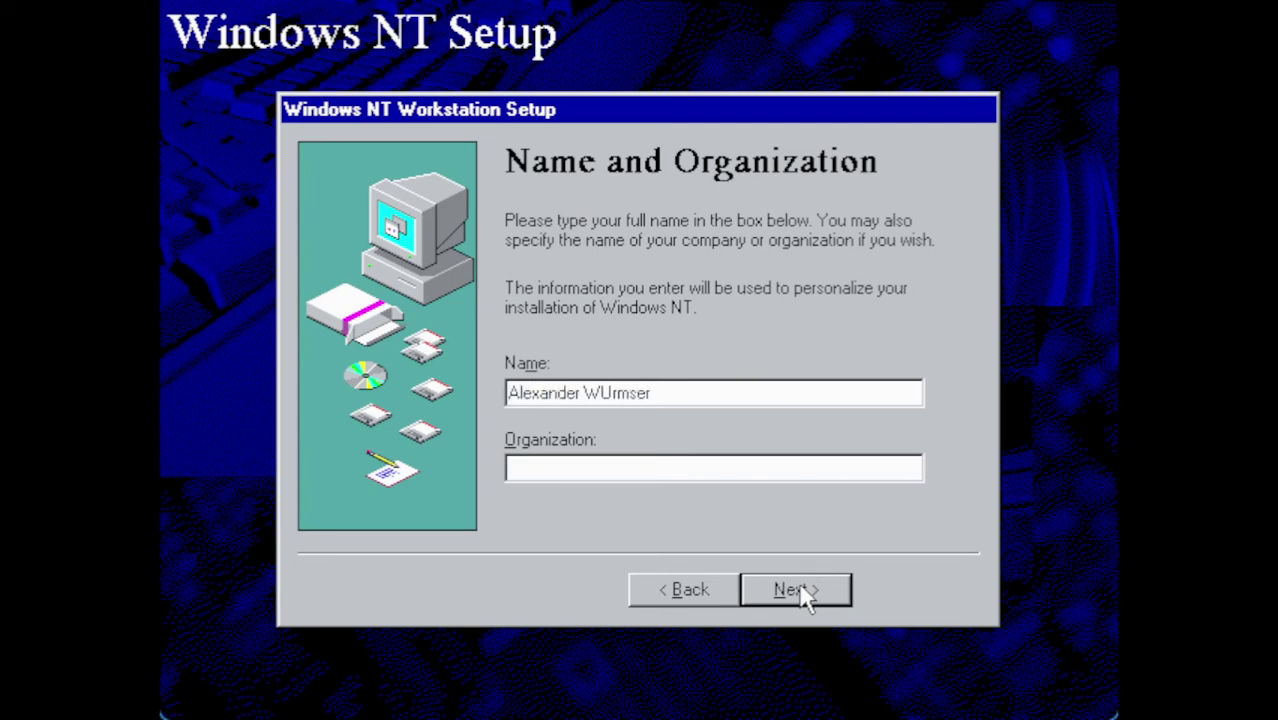
pyautogui.press('Tab')
pyautogui.moveTo(611, 392); pyautogui.dragTo(990, 420)
pyautogui.press('BackSpace')
pyautogui.press('BackSpace')
pyautogui.write('urmser')
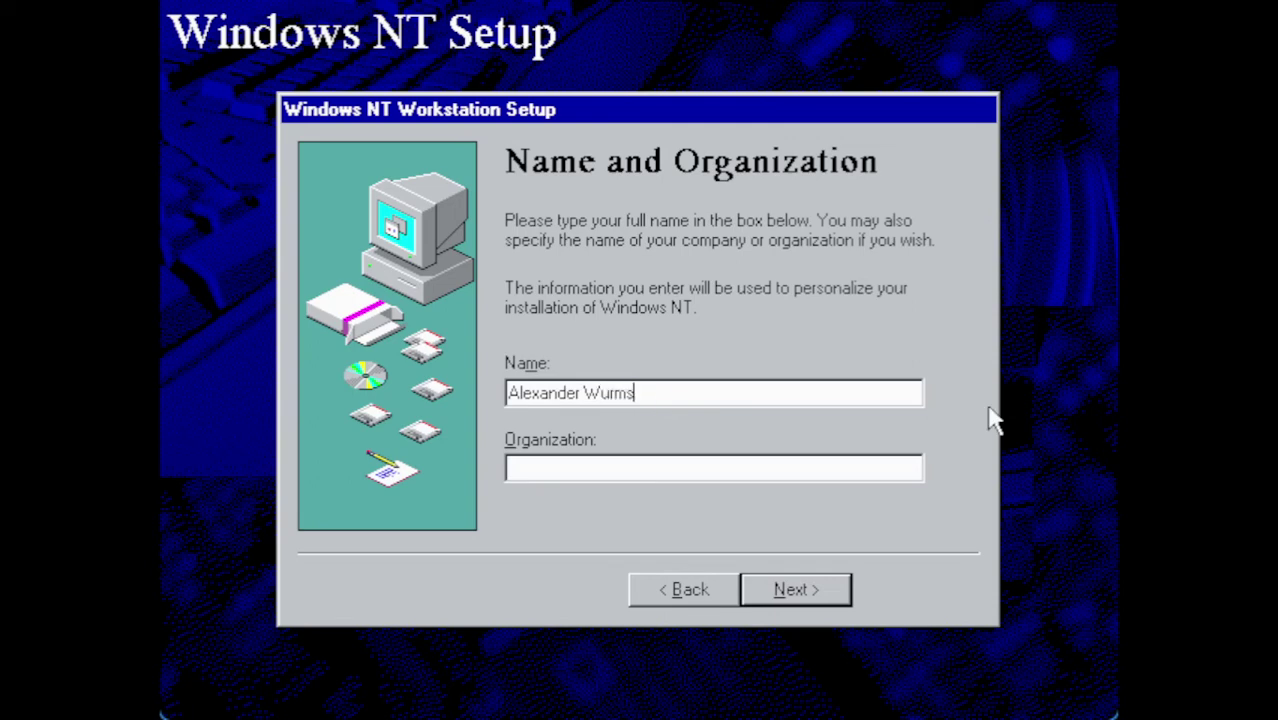
pyautogui.press('Tab')
pyautogui.write('Seeds Of Service')
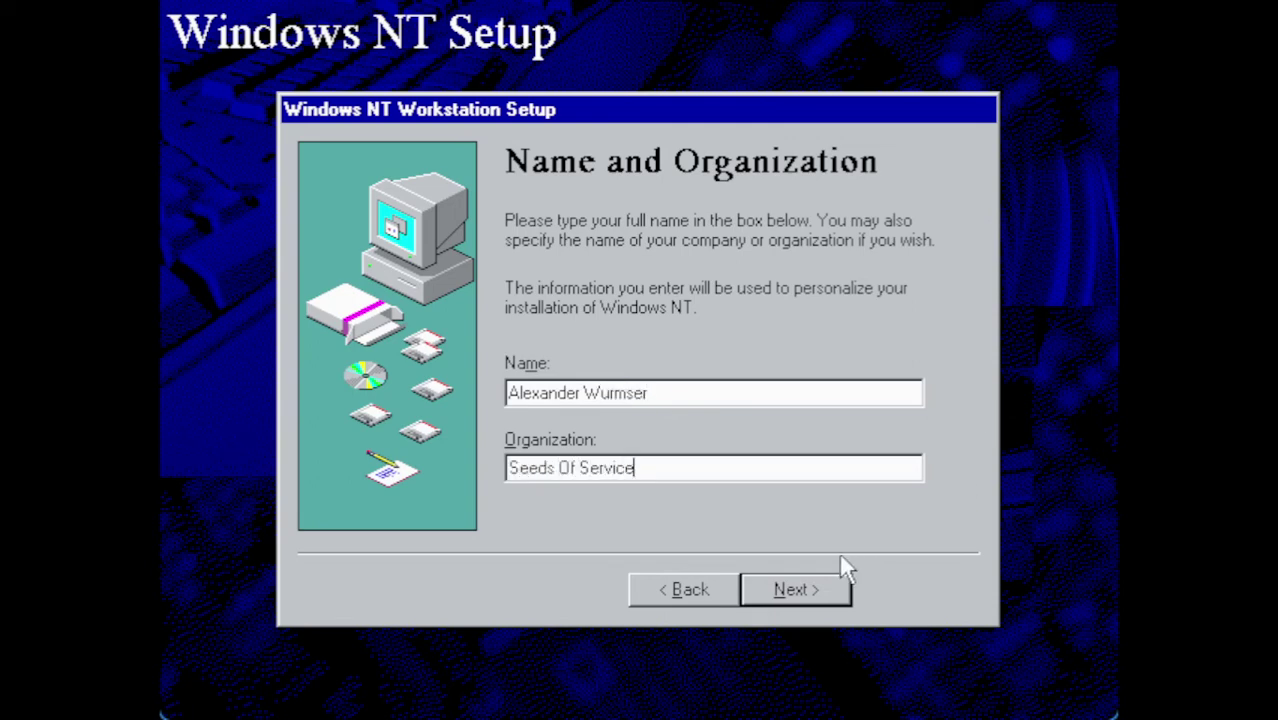
pyautogui.click(819, 591)
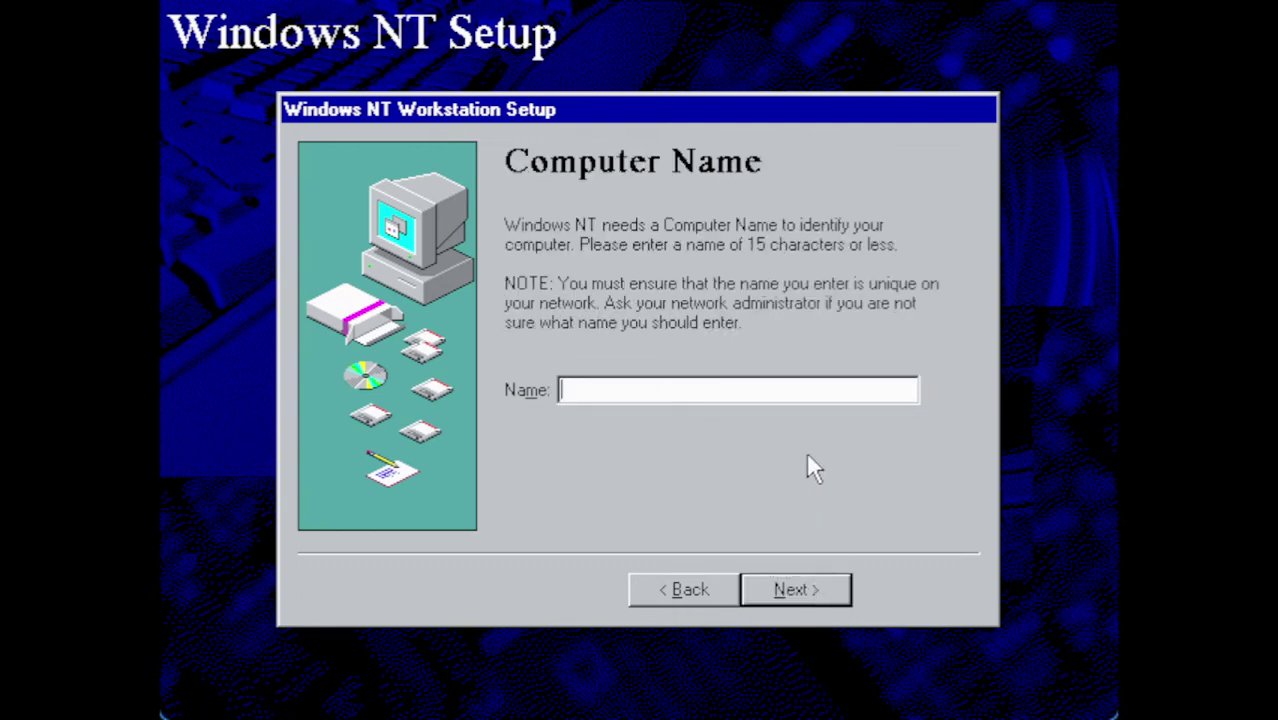
# Name the computer PCEMNT, keep a blank administrator password, and decline the emergency repair disk
pyautogui.write('PCEMNT')
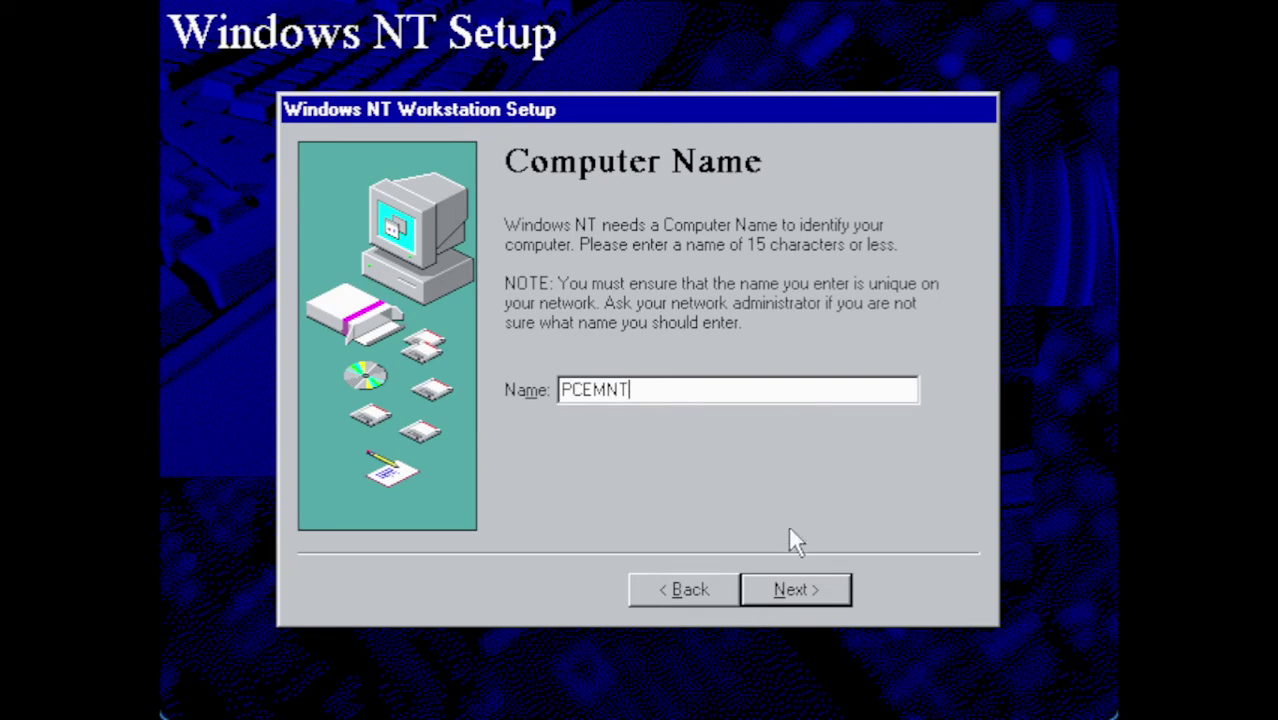
pyautogui.click(793, 590)
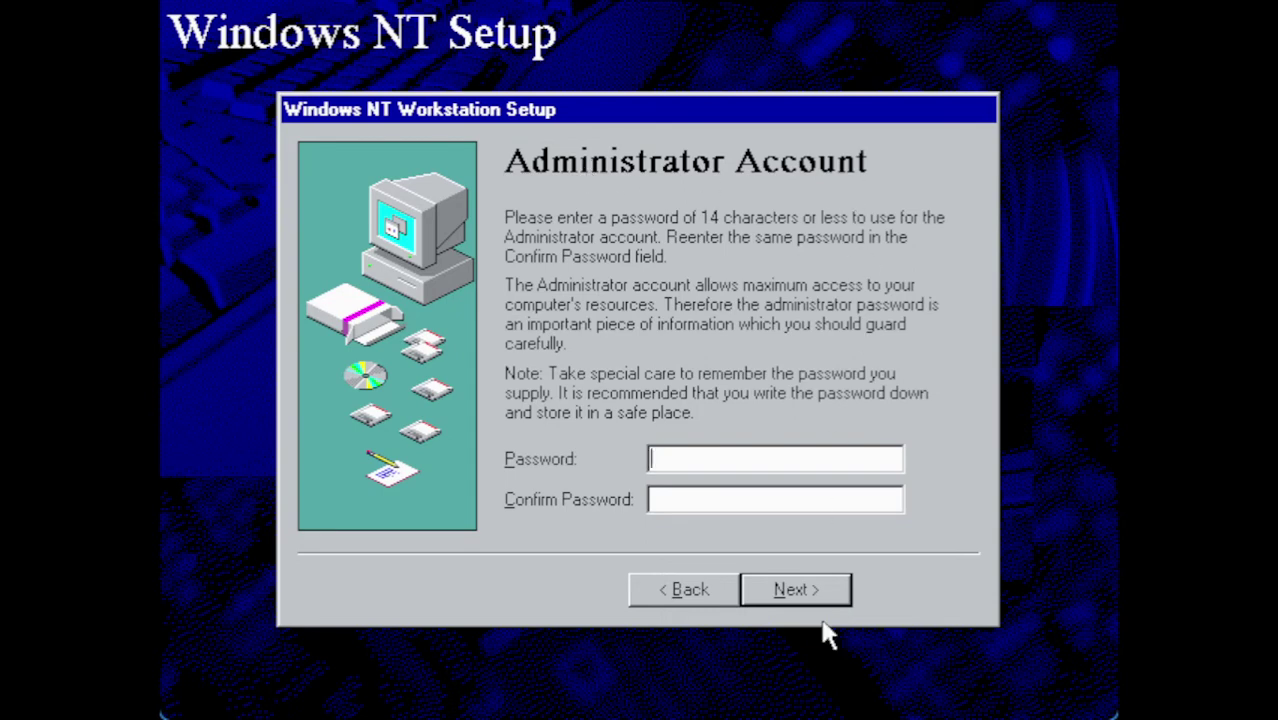
pyautogui.click(800, 599)
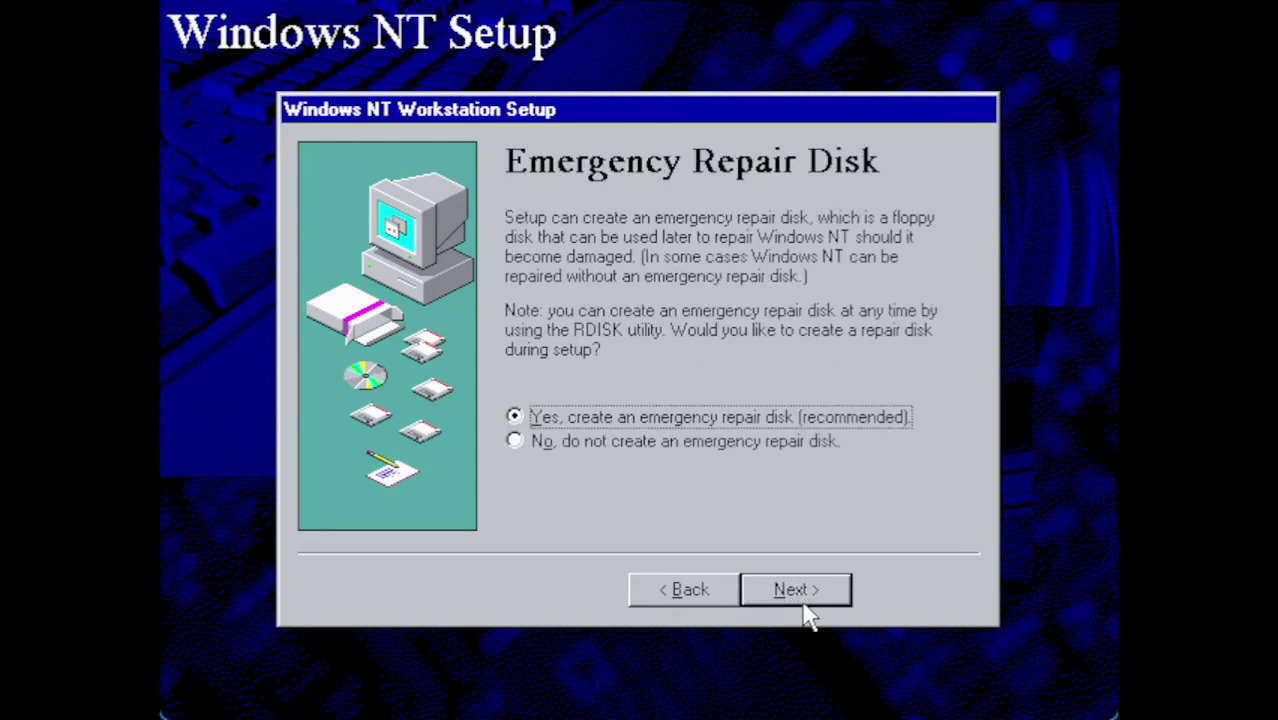
pyautogui.click(519, 440)
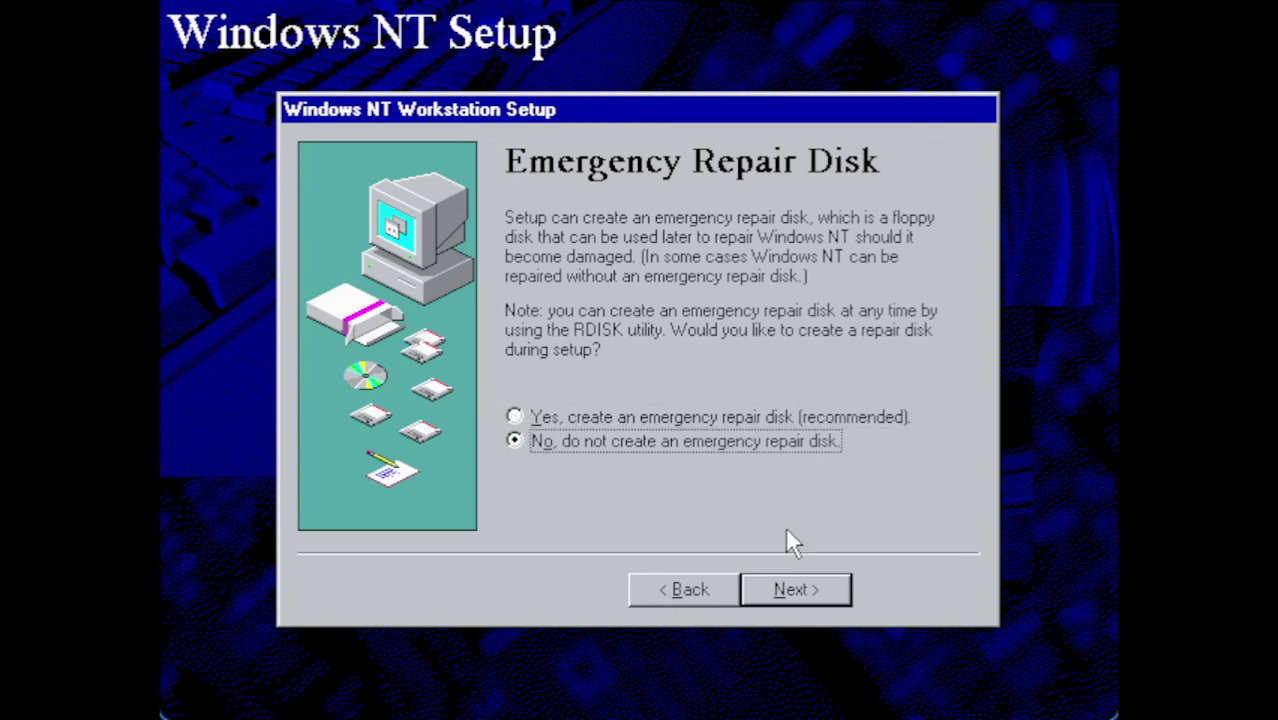
pyautogui.click(795, 596)
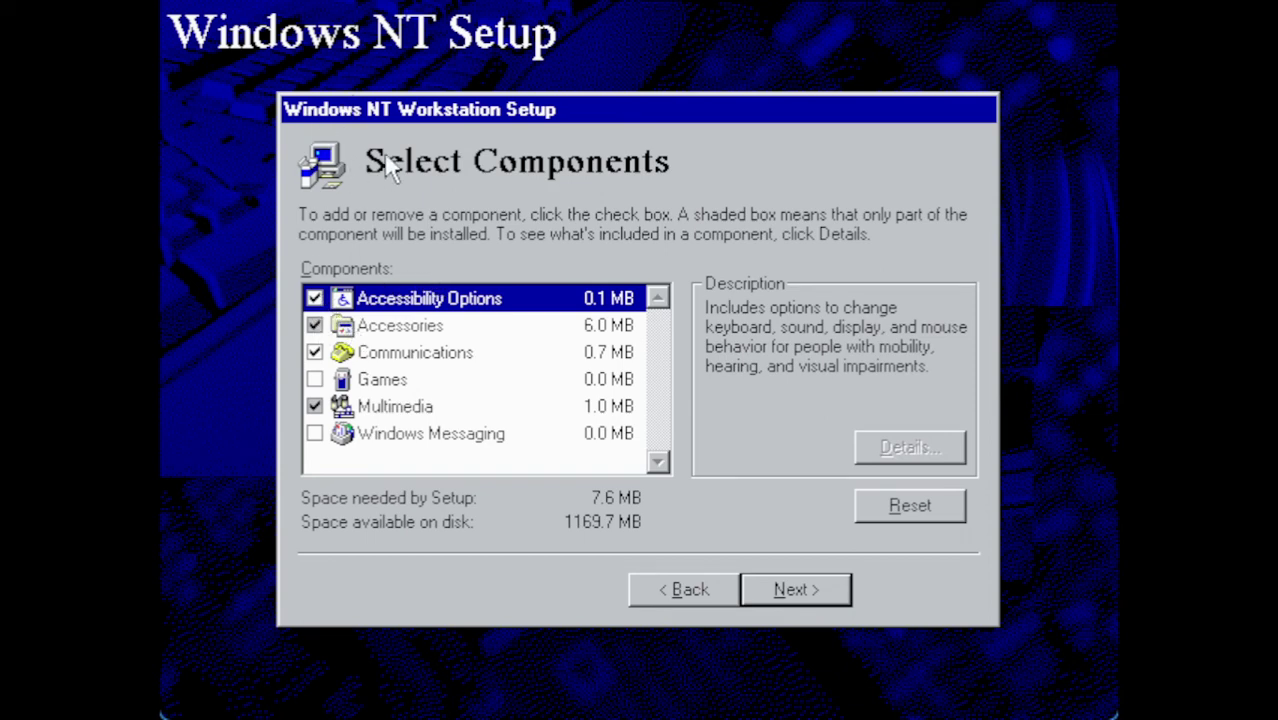
# Include all Accessories, exclude Communications, and add Multimedia (6.6 MB) and Games (2.8 MB)
pyautogui.click(355, 333)
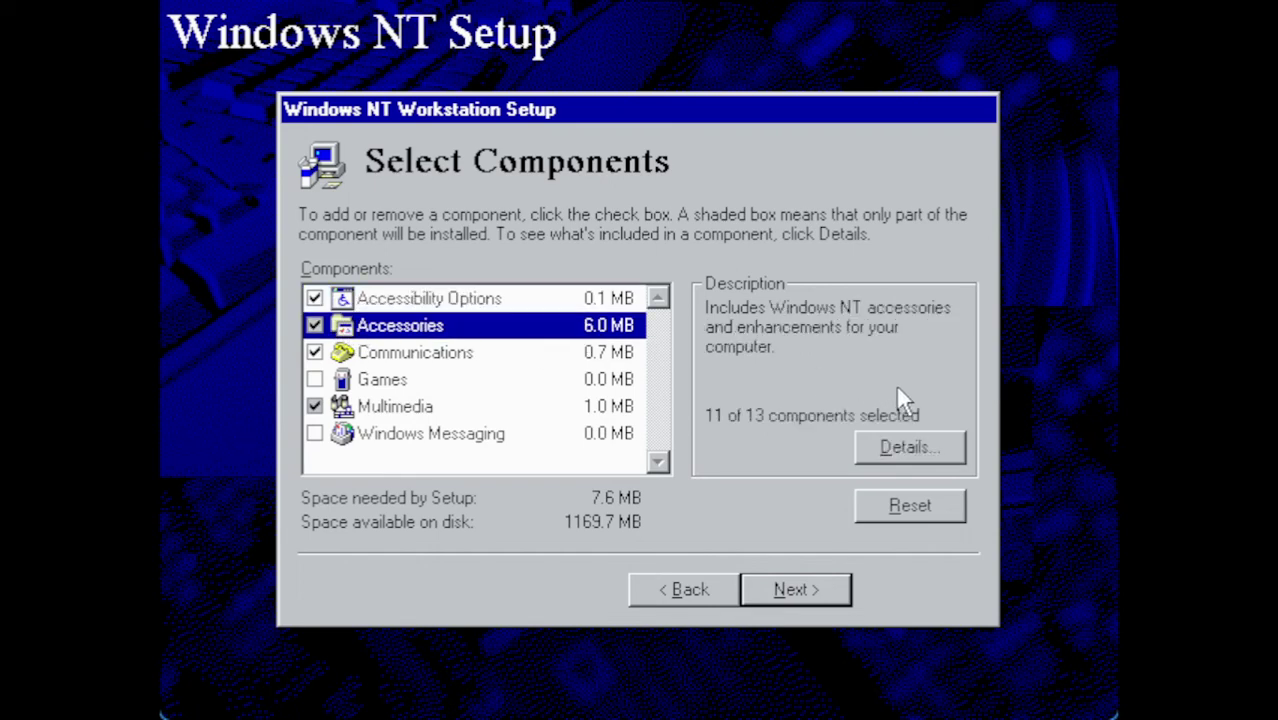
pyautogui.press('space')
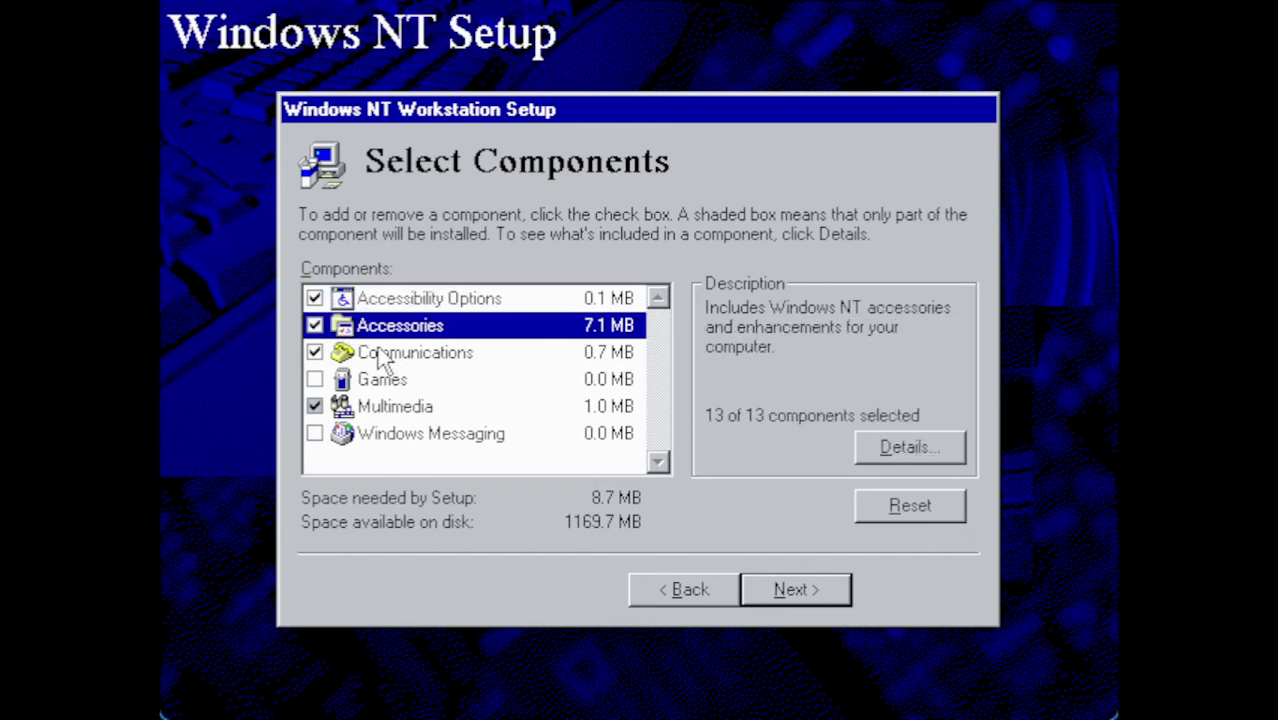
pyautogui.click(315, 353)
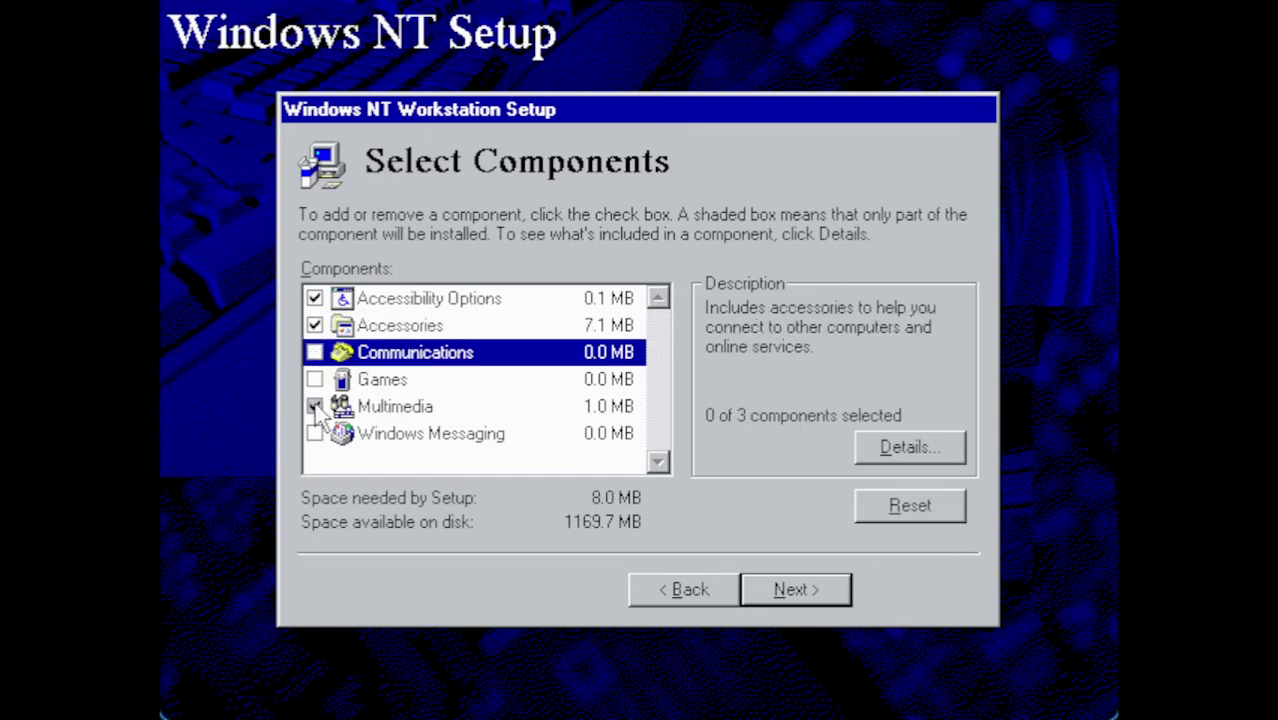
pyautogui.doubleClick(316, 407)
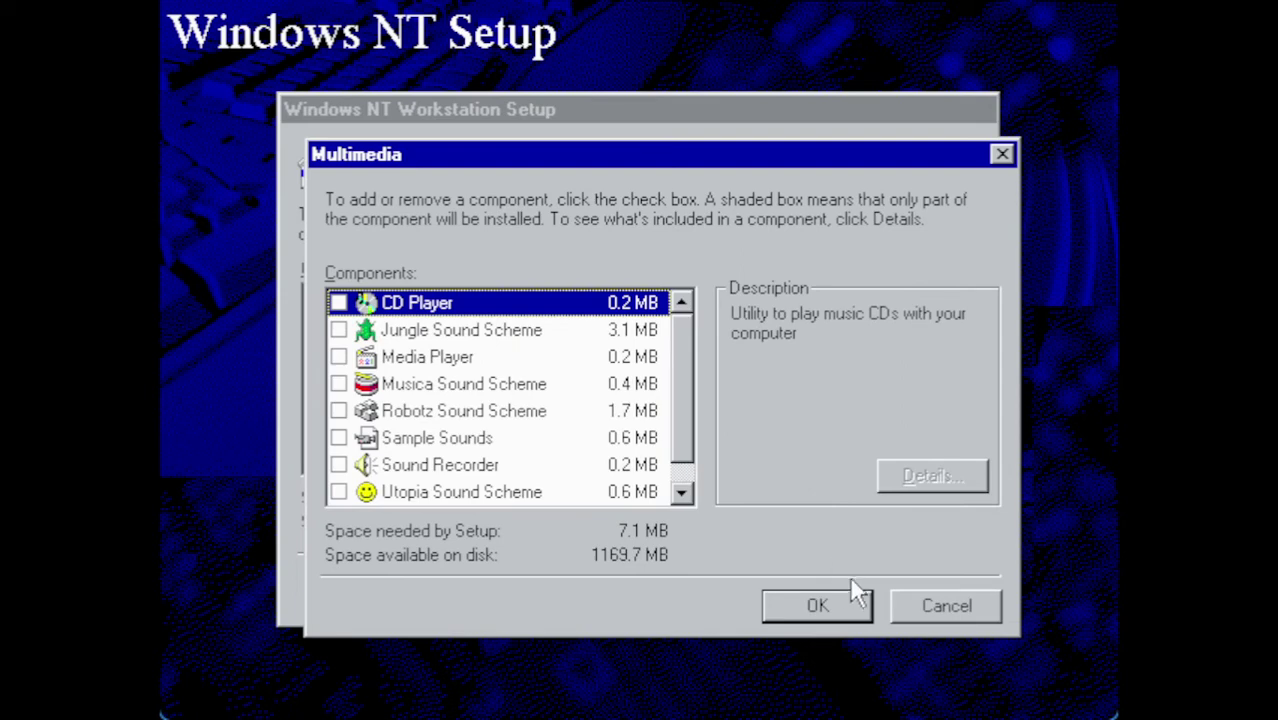
pyautogui.click(833, 605)
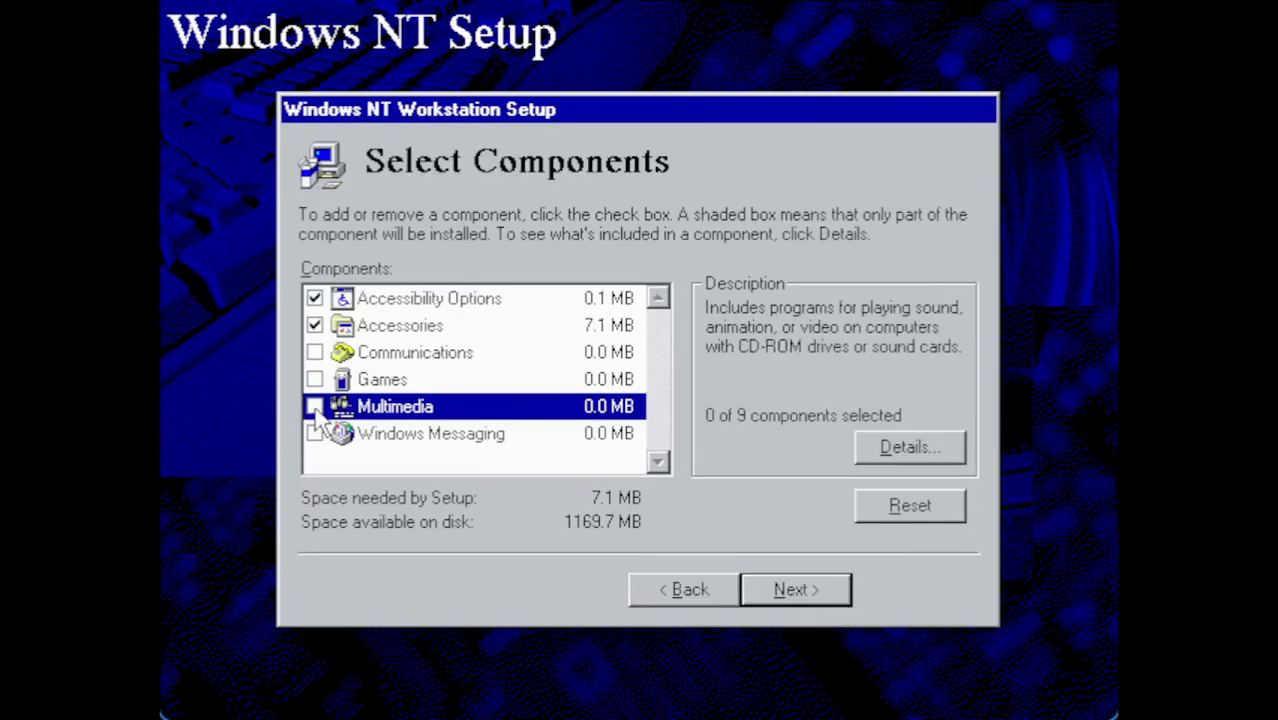
pyautogui.click(315, 407)
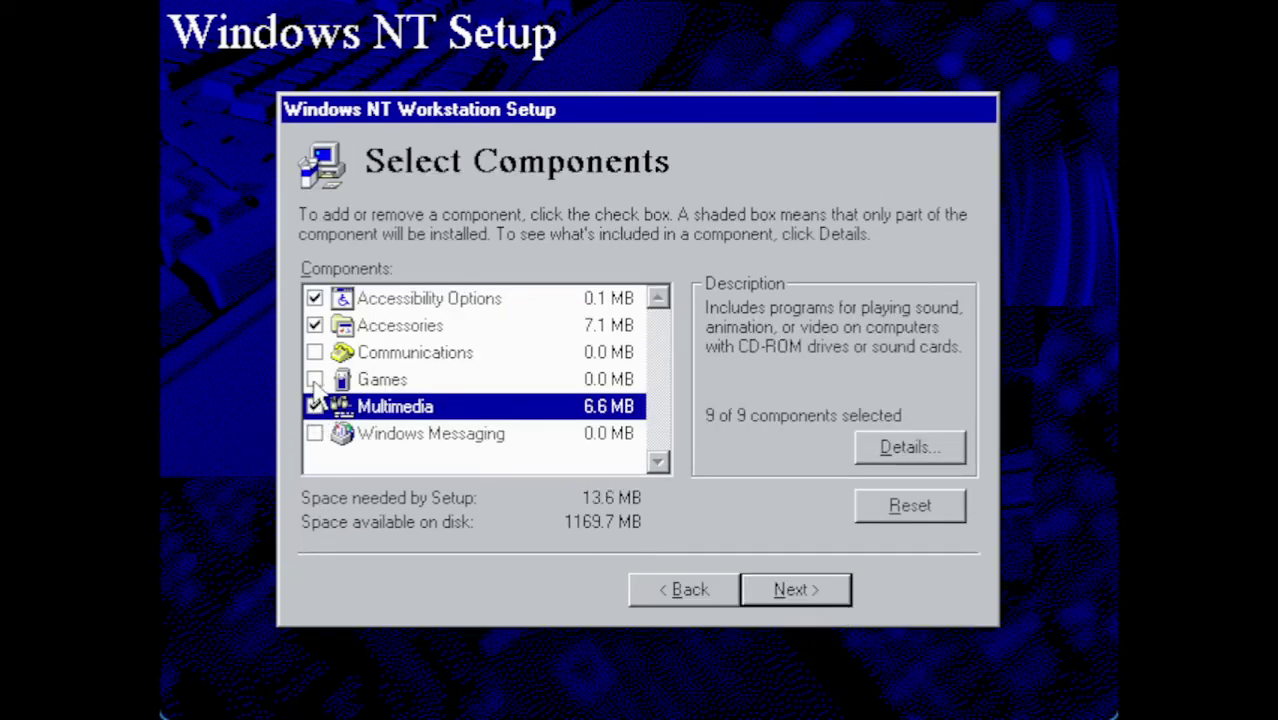
pyautogui.click(314, 380)
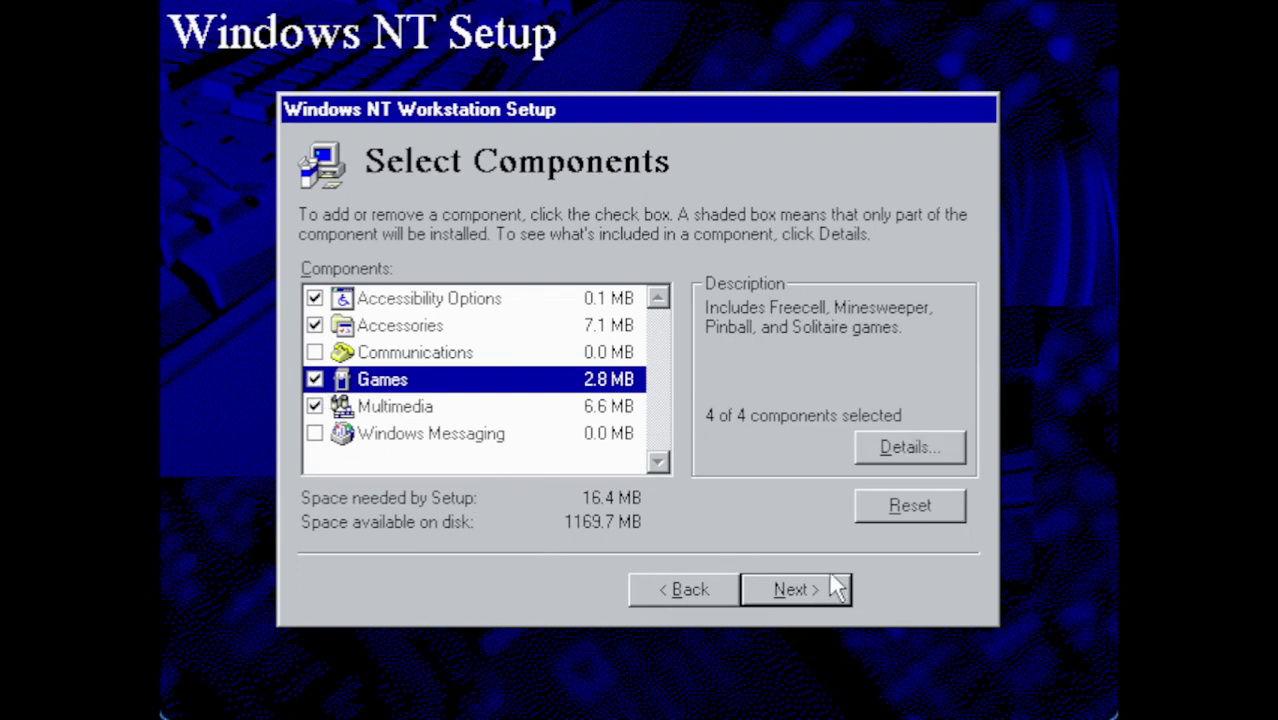
pyautogui.click(513, 302)
pyautogui.click(836, 602)
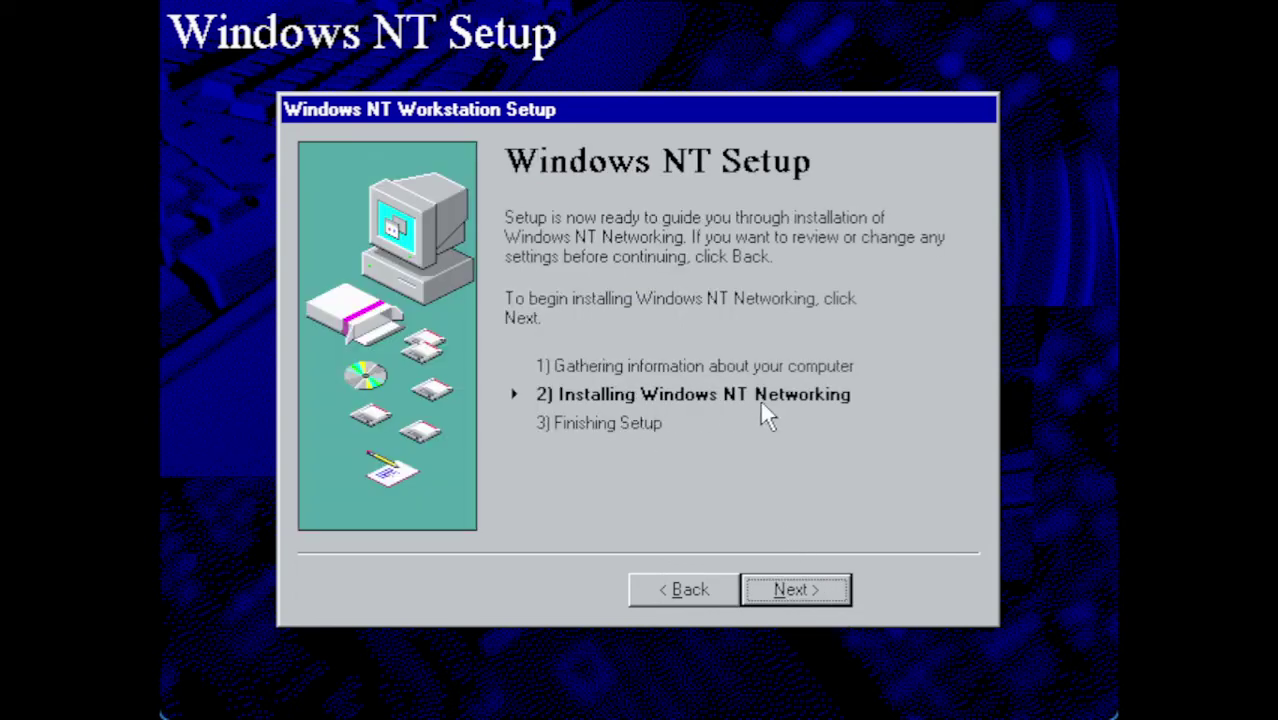
# Set networking to 'Do not connect this computer to a network at this time'
pyautogui.click(828, 591)
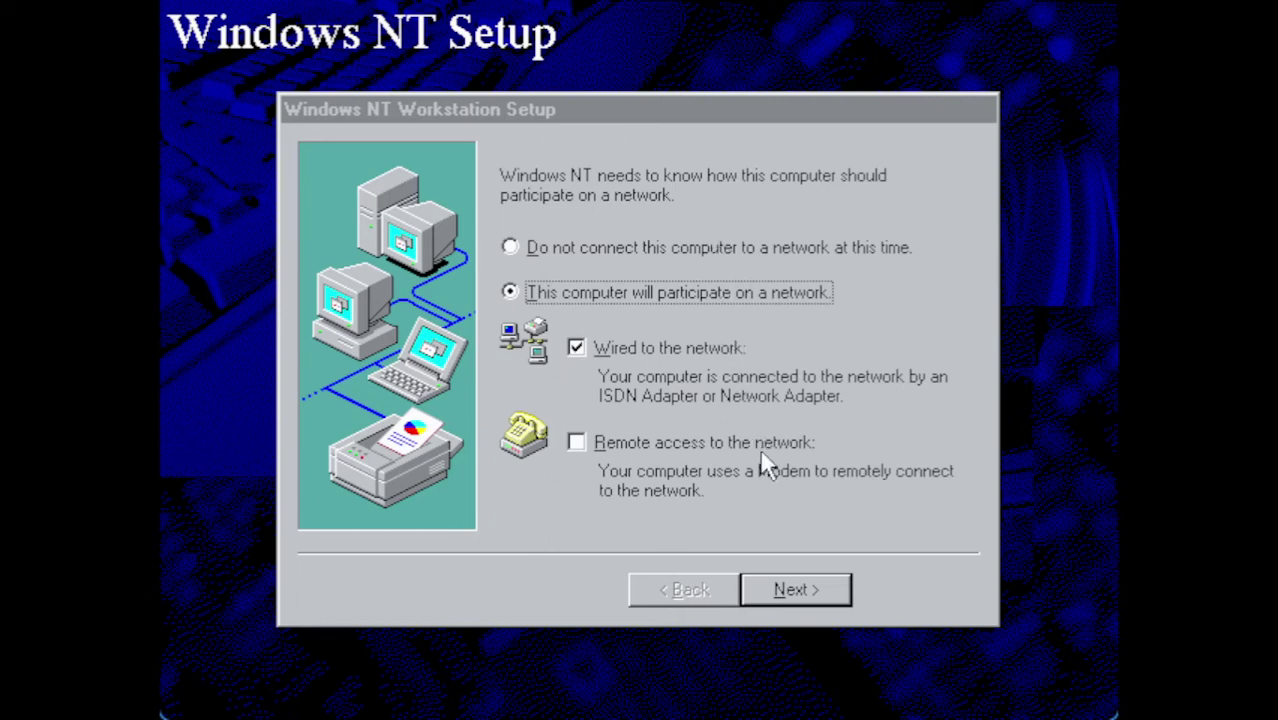
pyautogui.click(697, 262)
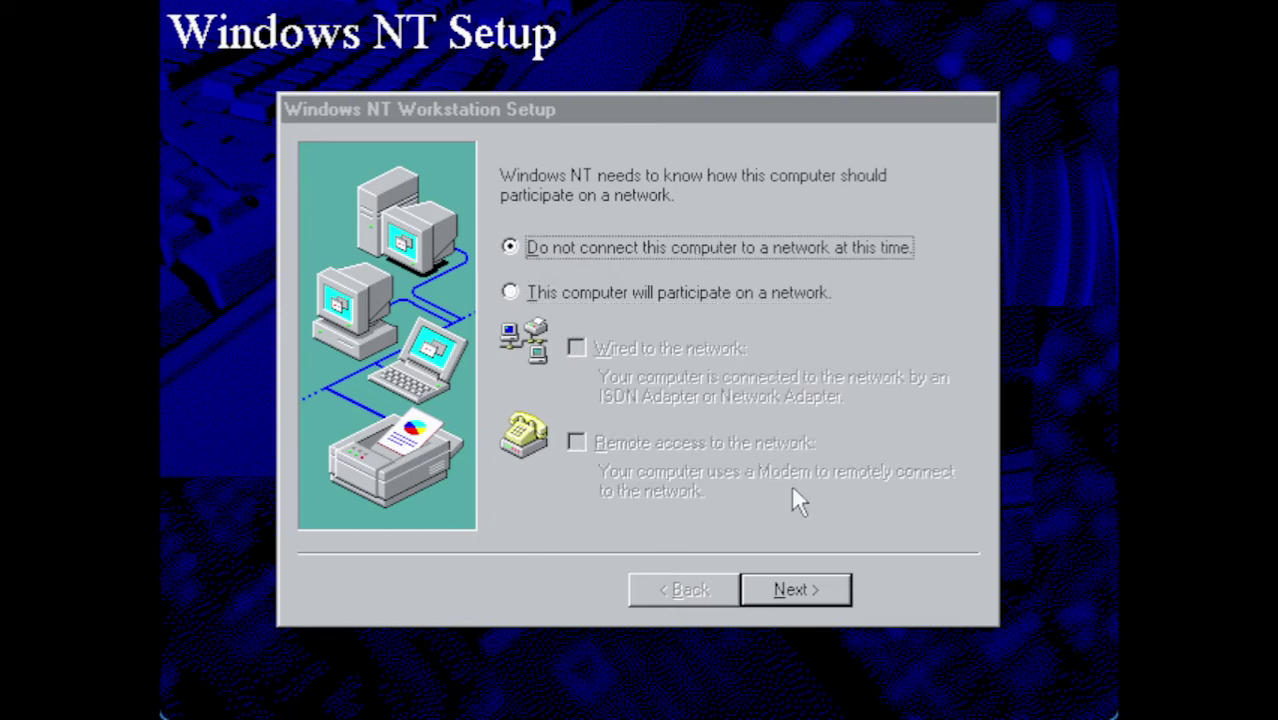
pyautogui.click(824, 600)
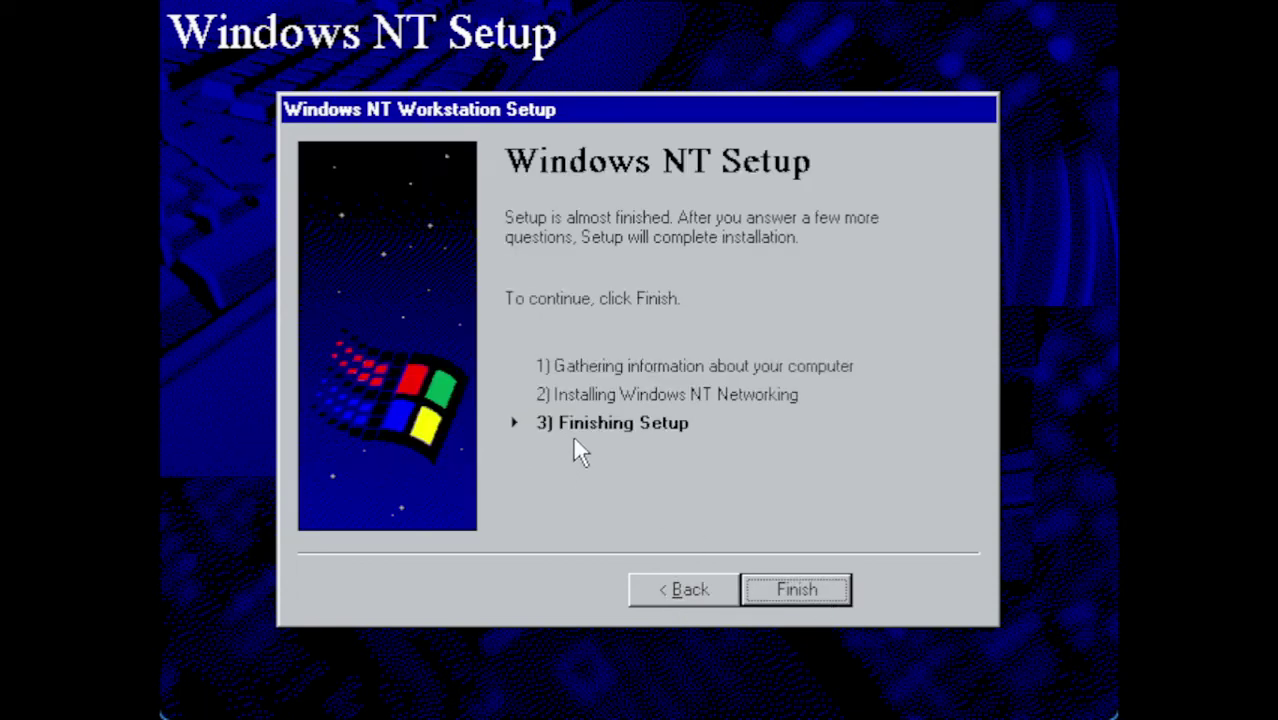
# Set the time zone to (GMT-05:00) Eastern Time (US & Canada)
pyautogui.click(808, 592)
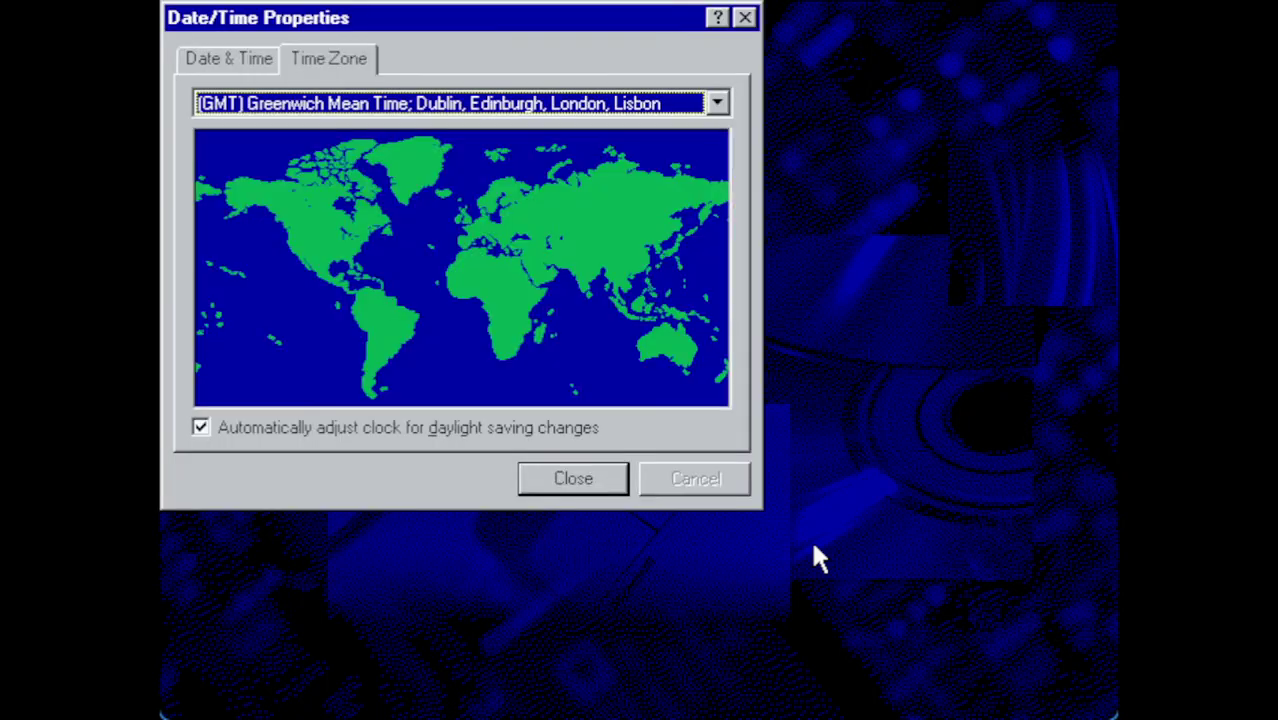
pyautogui.click(462, 102)
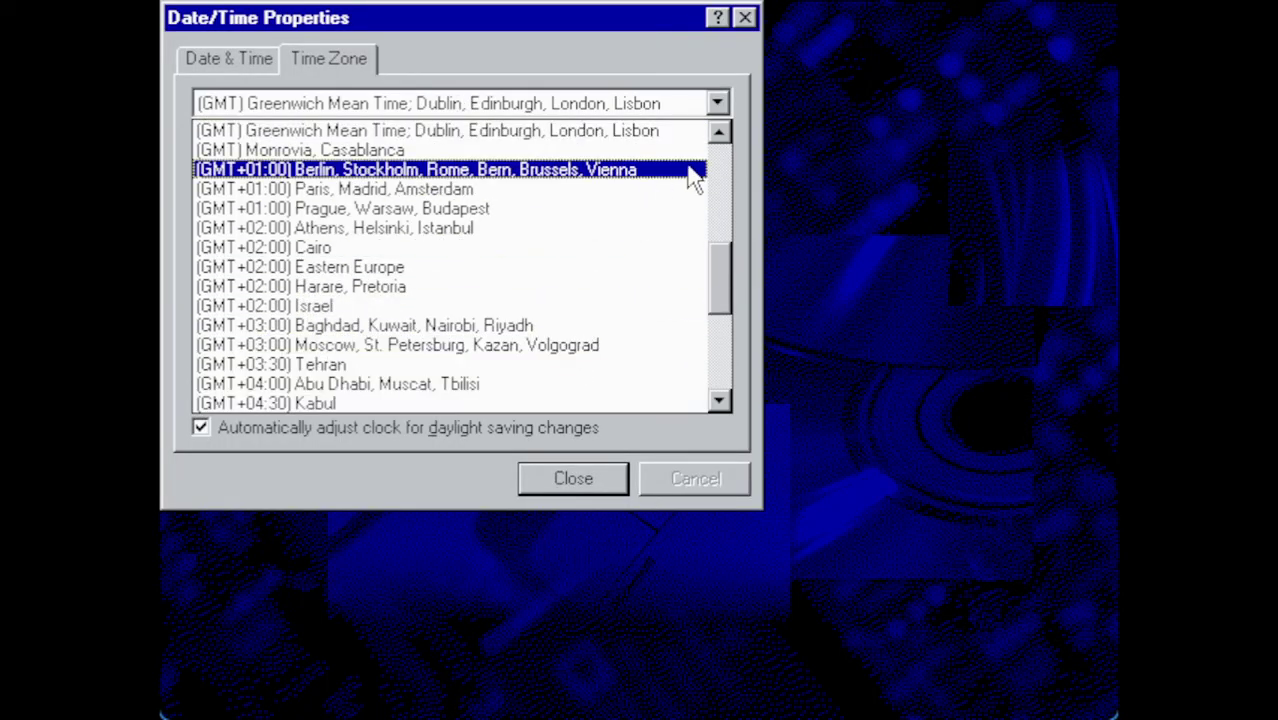
pyautogui.click(723, 186)
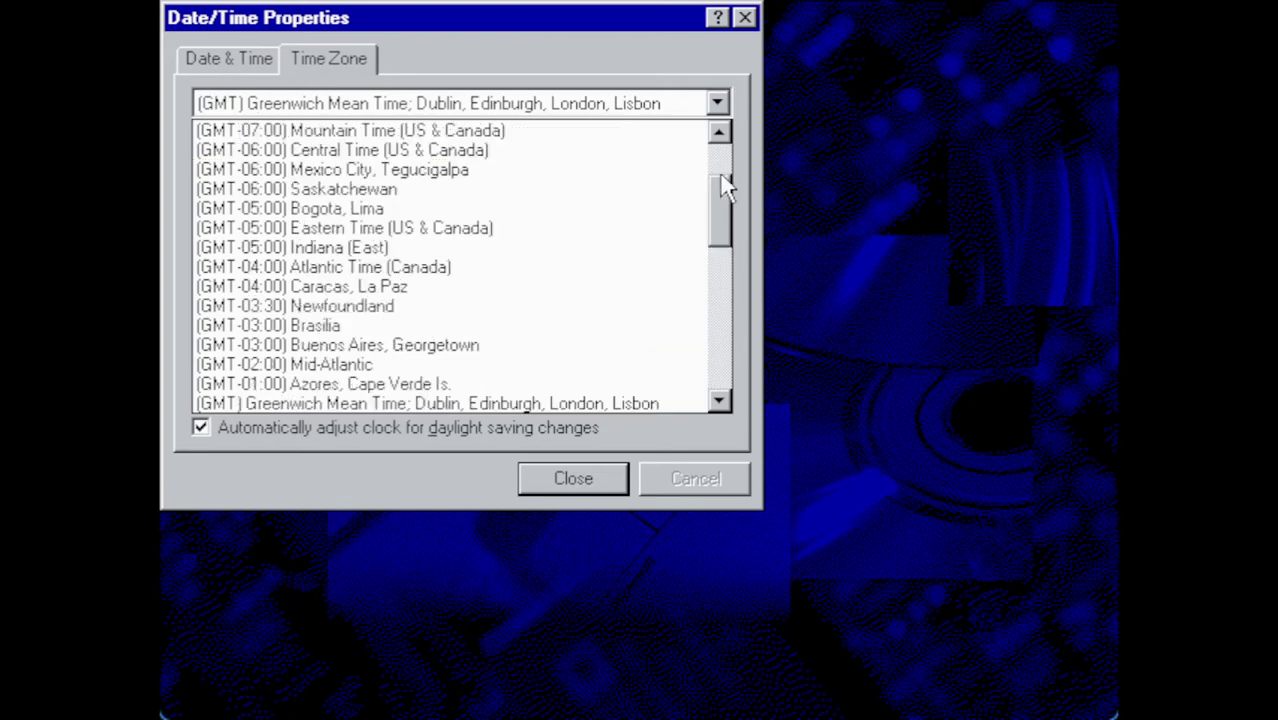
pyautogui.click(572, 228)
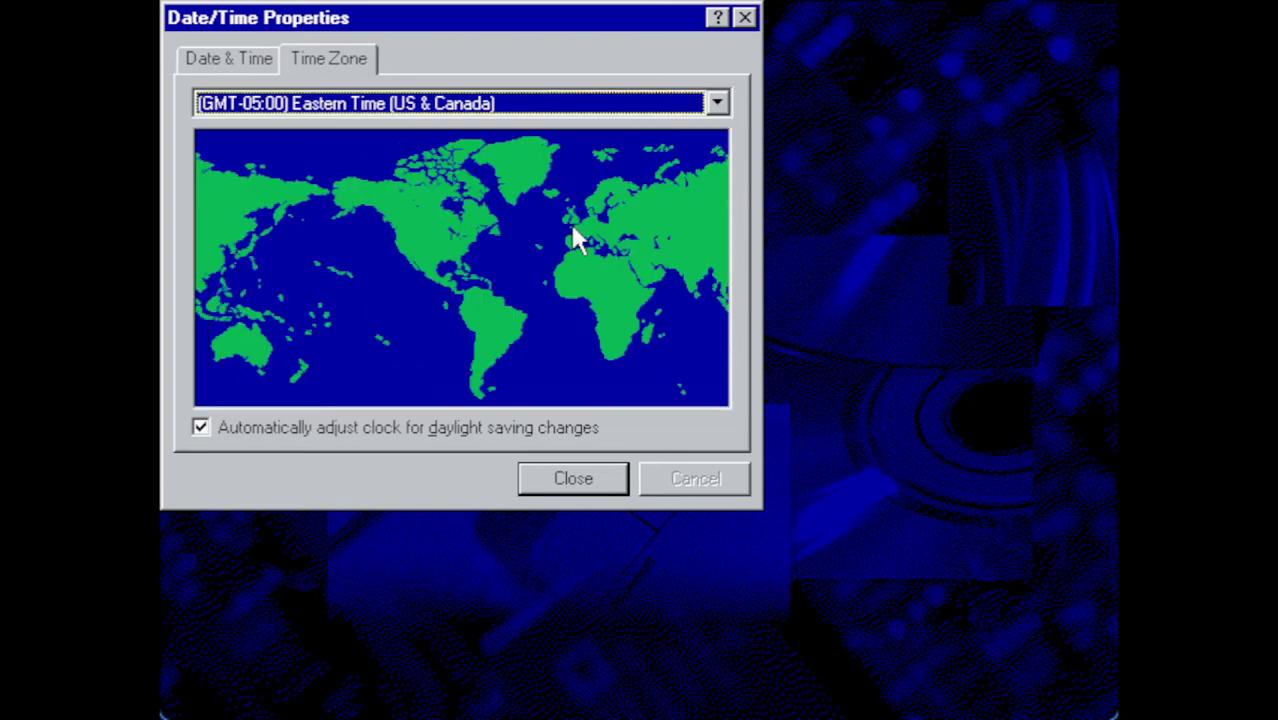
pyautogui.click(589, 481)
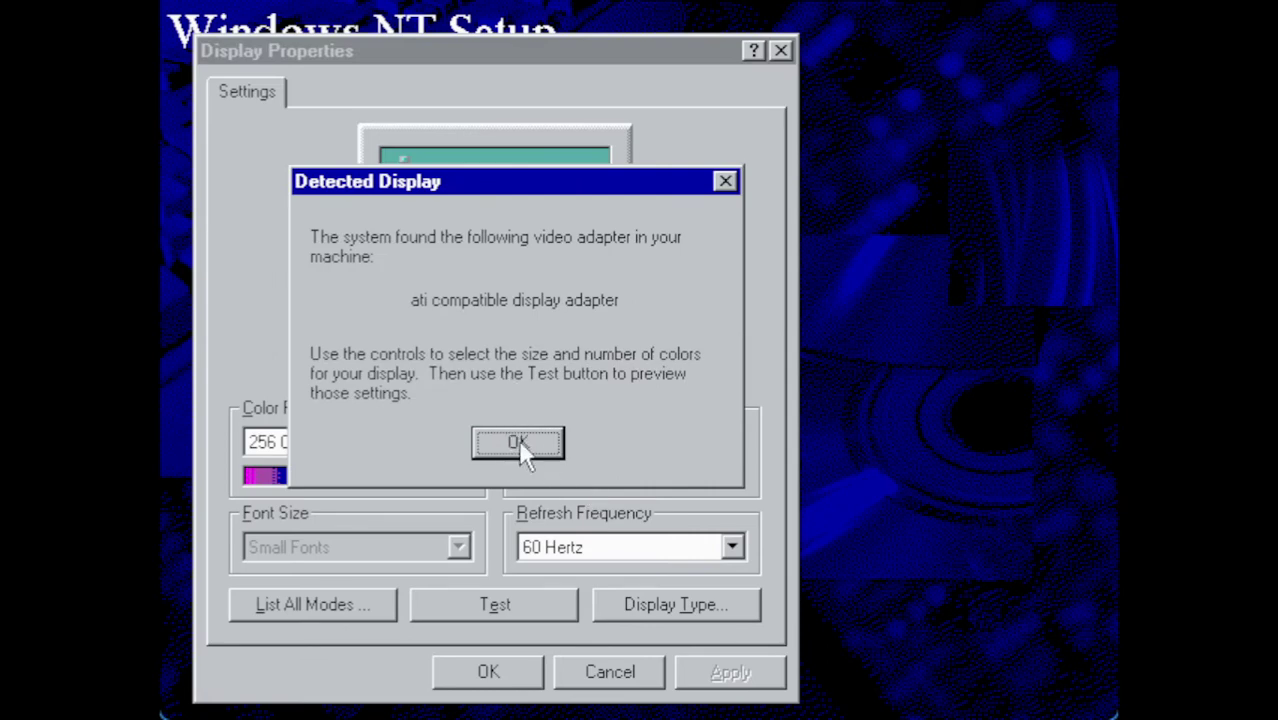
# Raise the display to 800 by 600, 256 colours, 60 Hz, test it, and save
pyautogui.click(518, 443)
pyautogui.moveTo(592, 440); pyautogui.dragTo(618, 460)
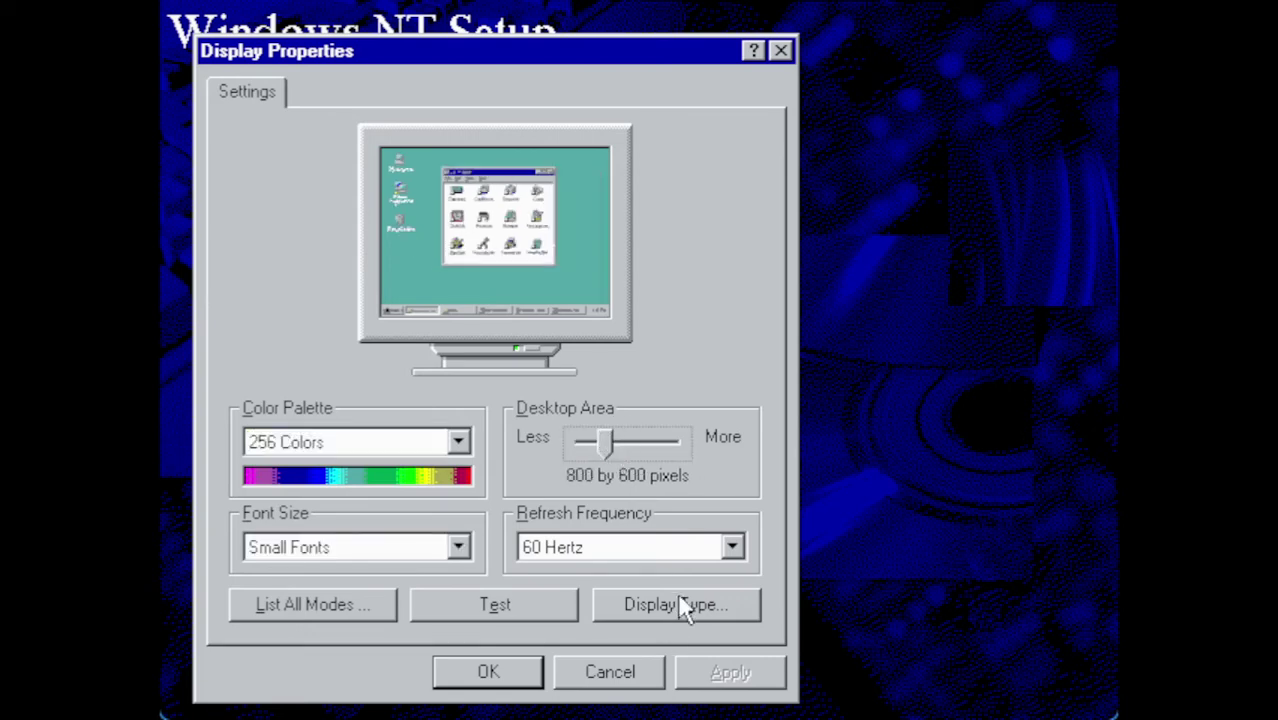
pyautogui.click(470, 604)
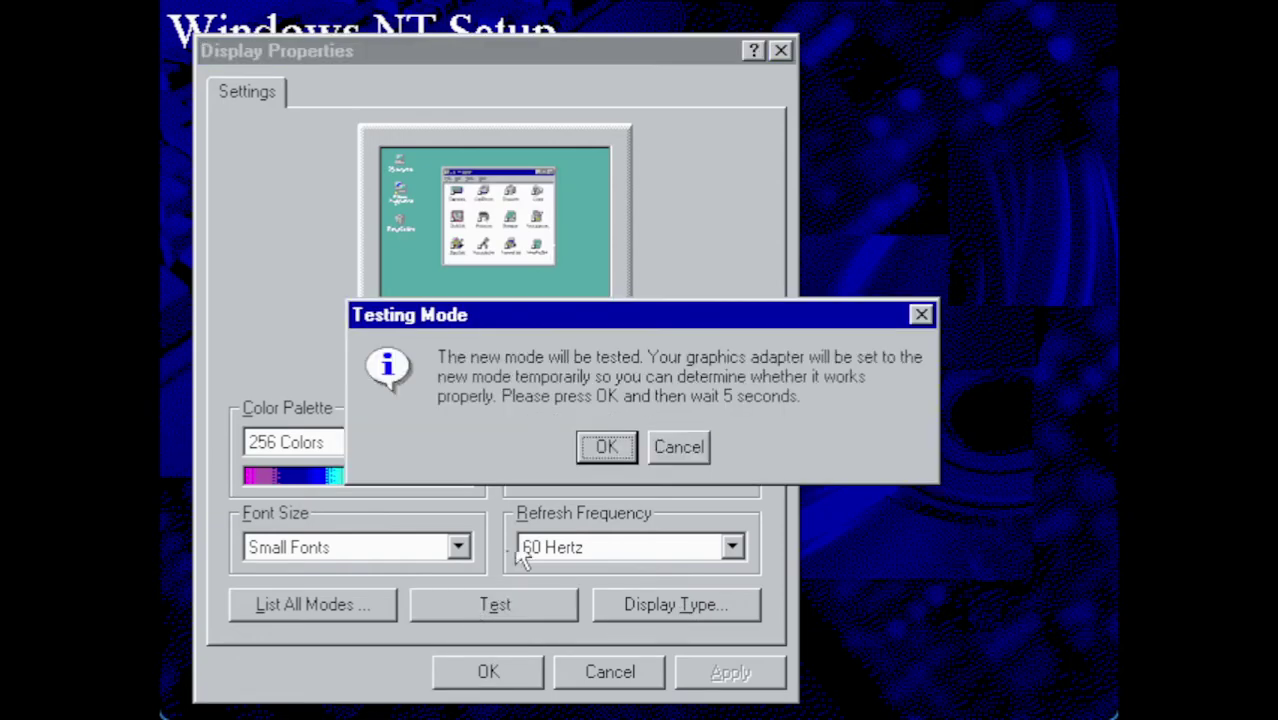
pyautogui.click(606, 449)
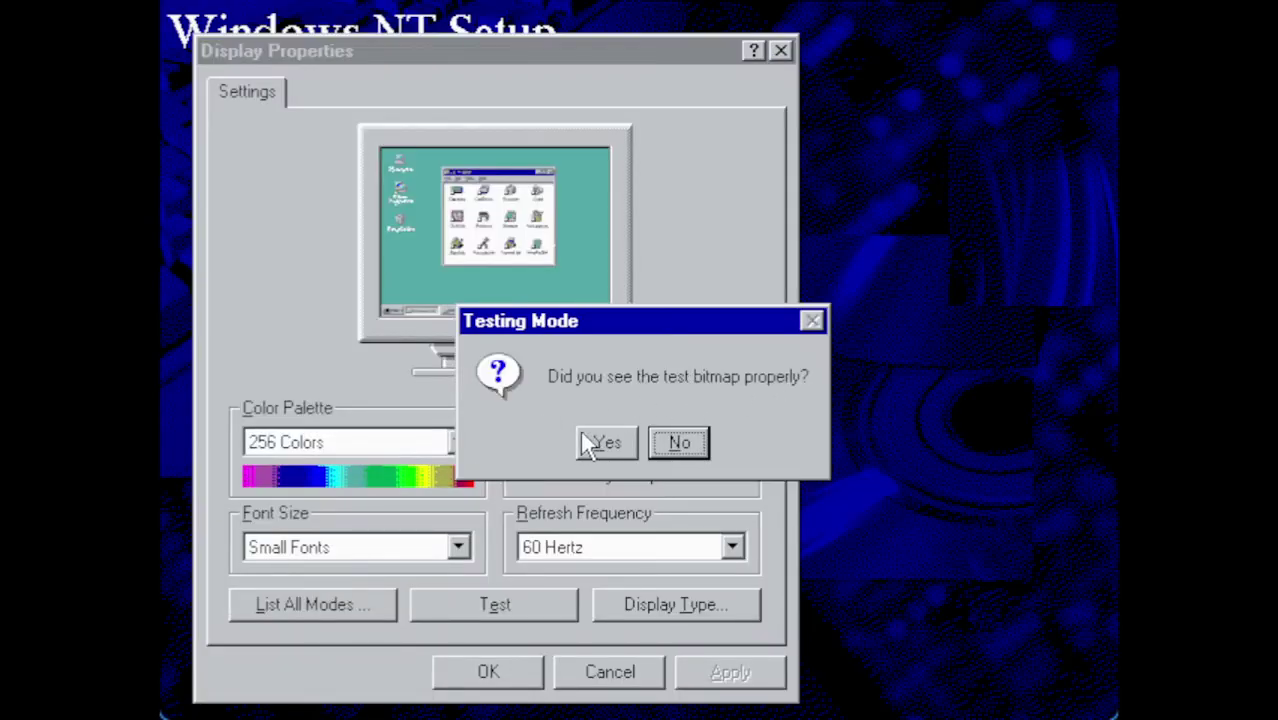
pyautogui.click(597, 441)
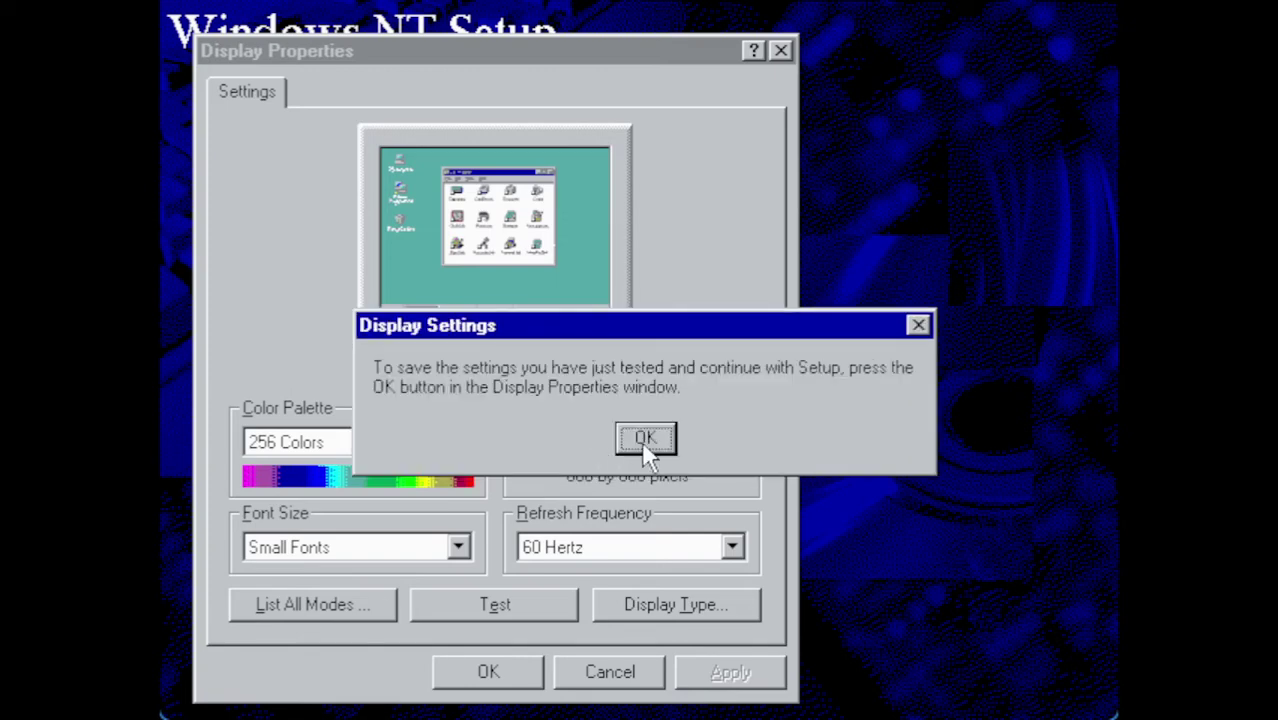
pyautogui.click(643, 439)
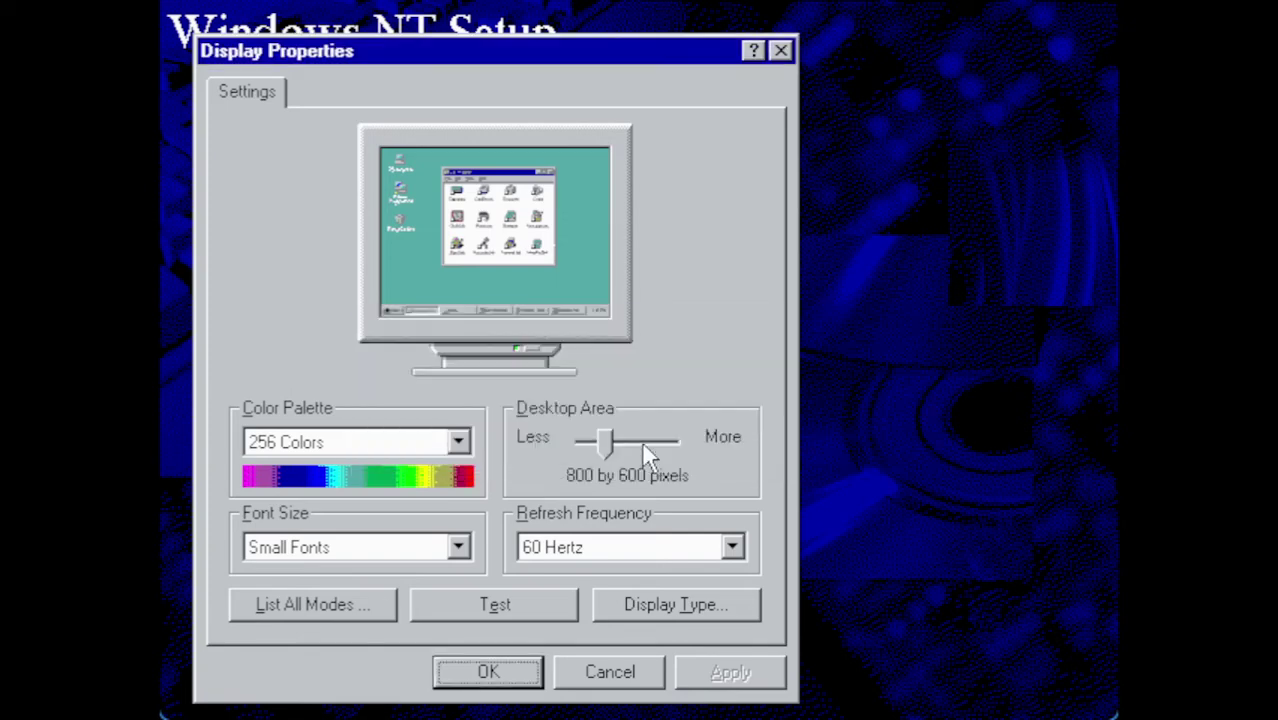
pyautogui.click(490, 671)
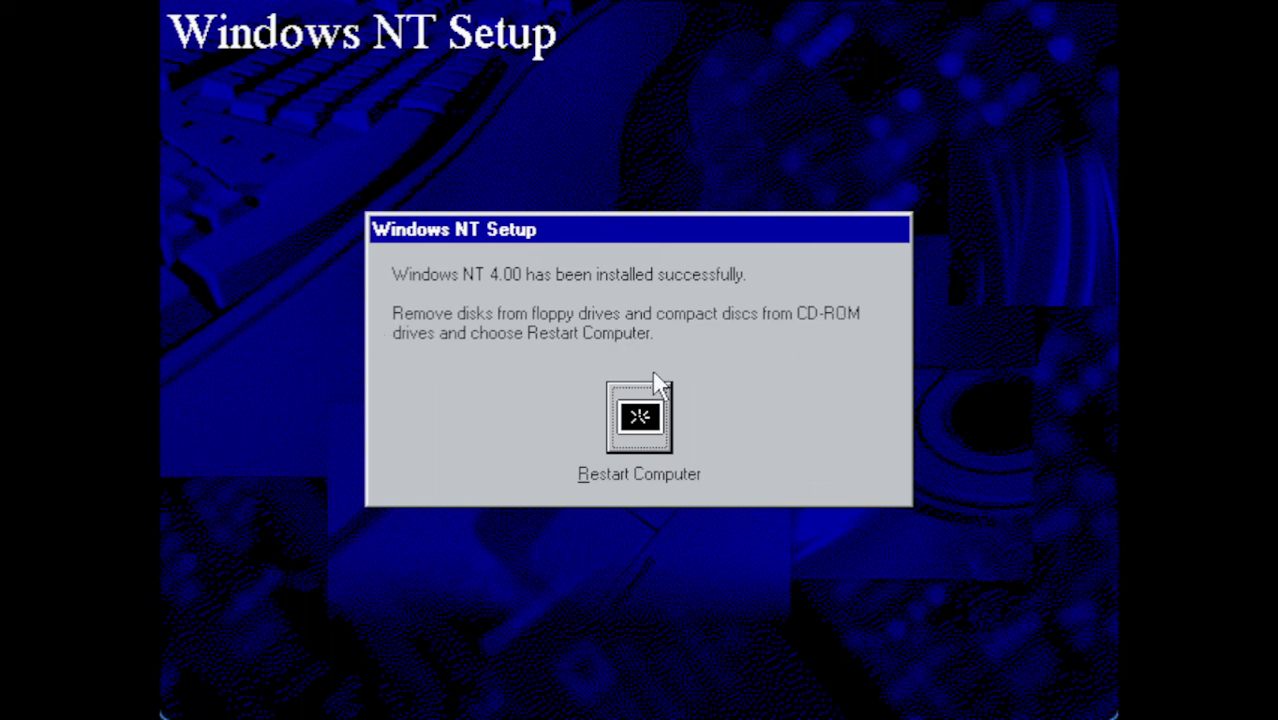
# Restart and boot the standard Windows NT Workstation 4.00 entry to the logon prompt
pyautogui.click(638, 418)
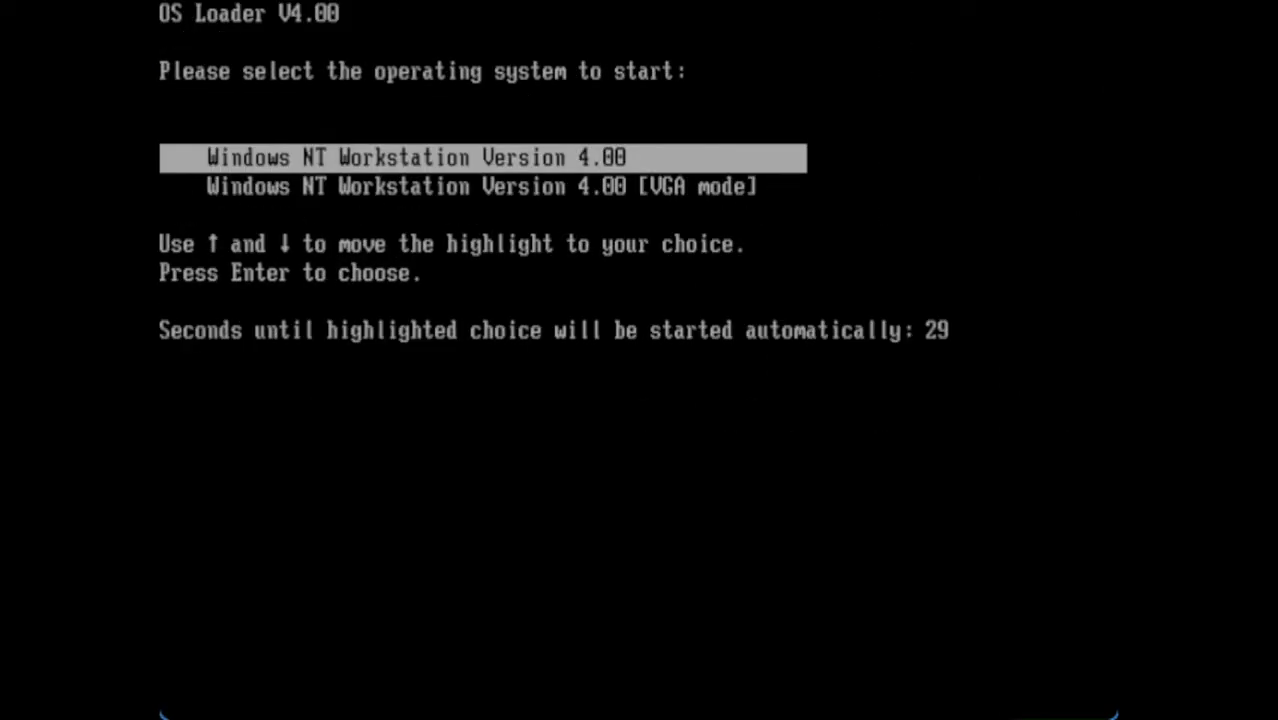
pyautogui.press('Return')
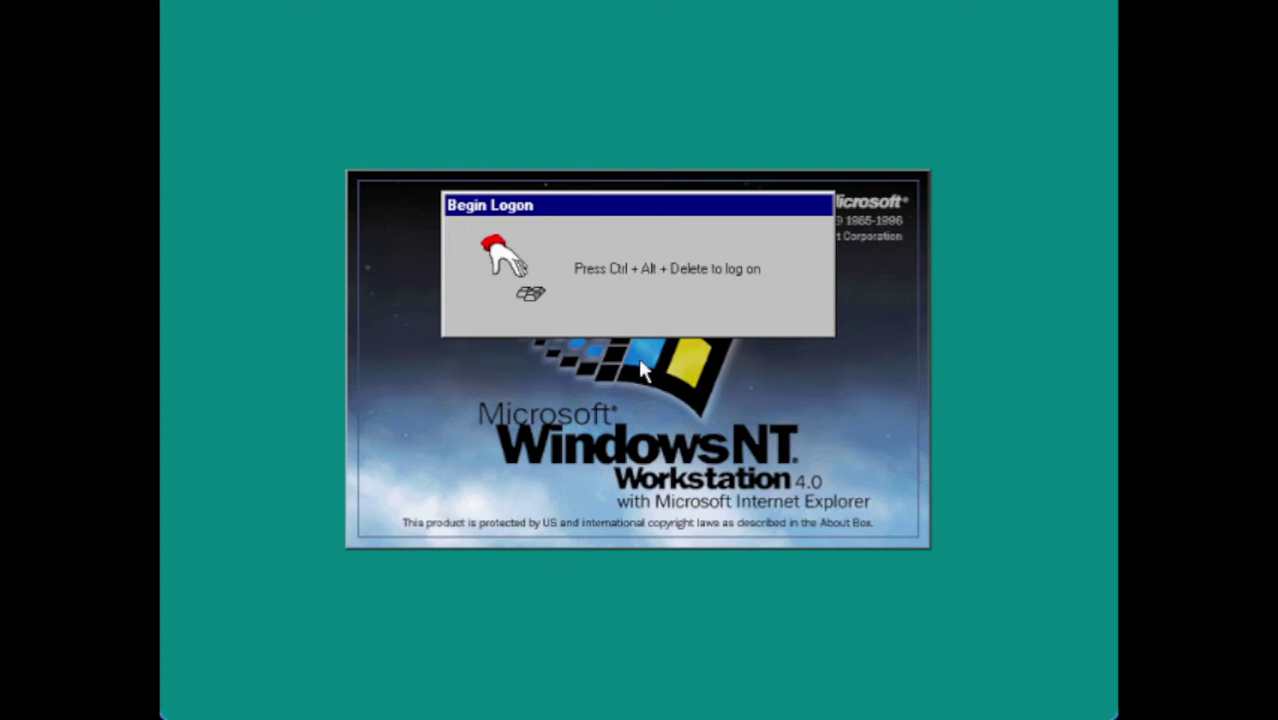
# Log on as Administrator with a blank password
pyautogui.hotkey('ctrl', 'alt', 'Delete')
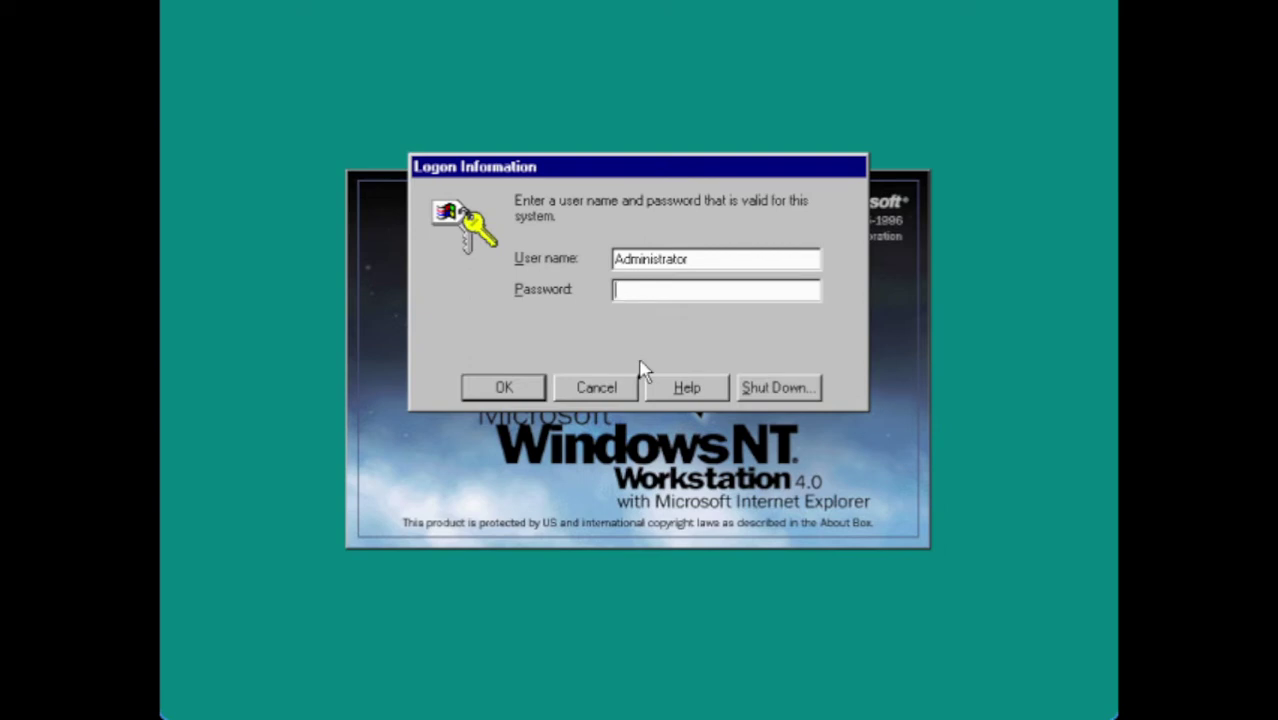
pyautogui.press('Return')
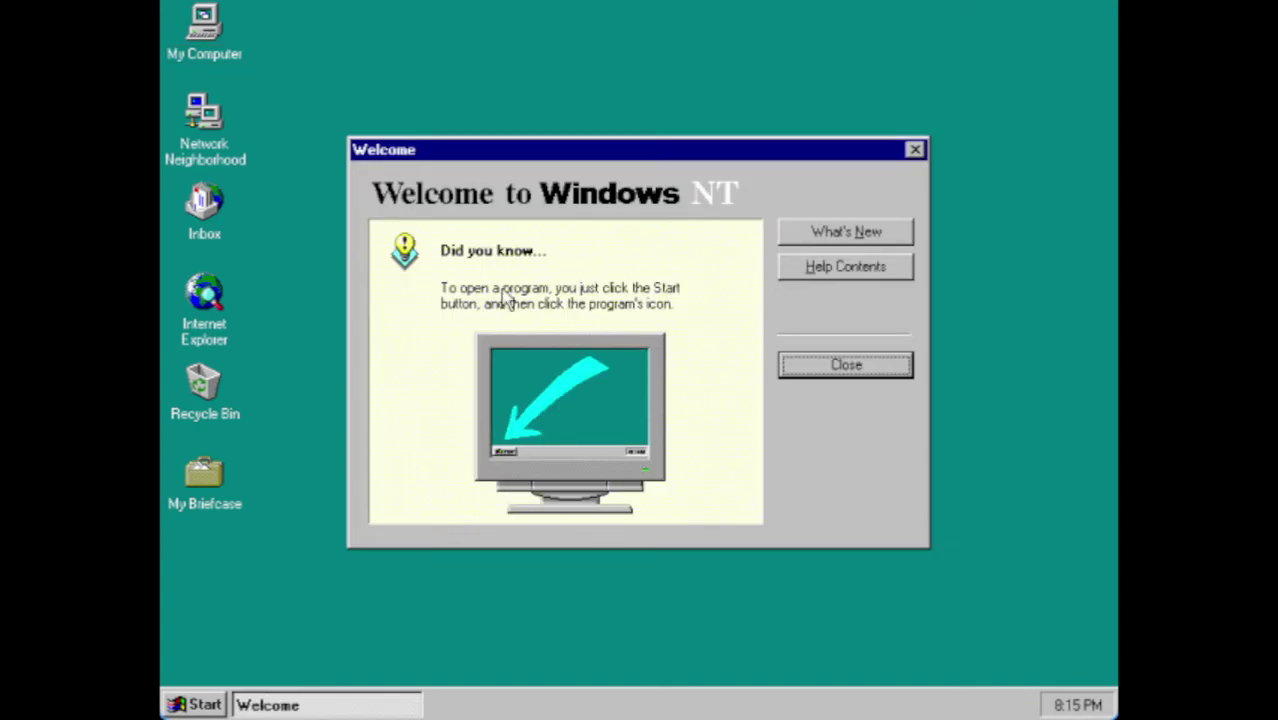
# Dismiss the Welcome screen and open the Control Panel from Start > Settings
pyautogui.click(849, 370)
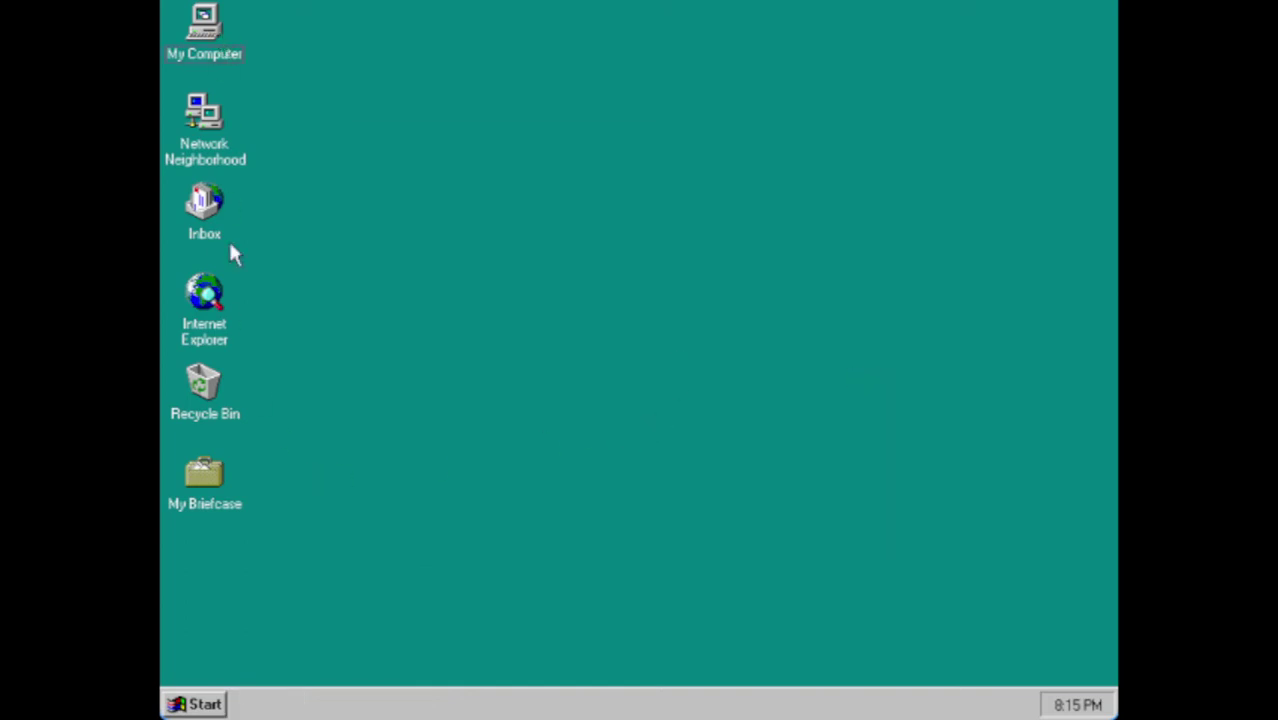
pyautogui.click(211, 705)
pyautogui.moveTo(234, 505)
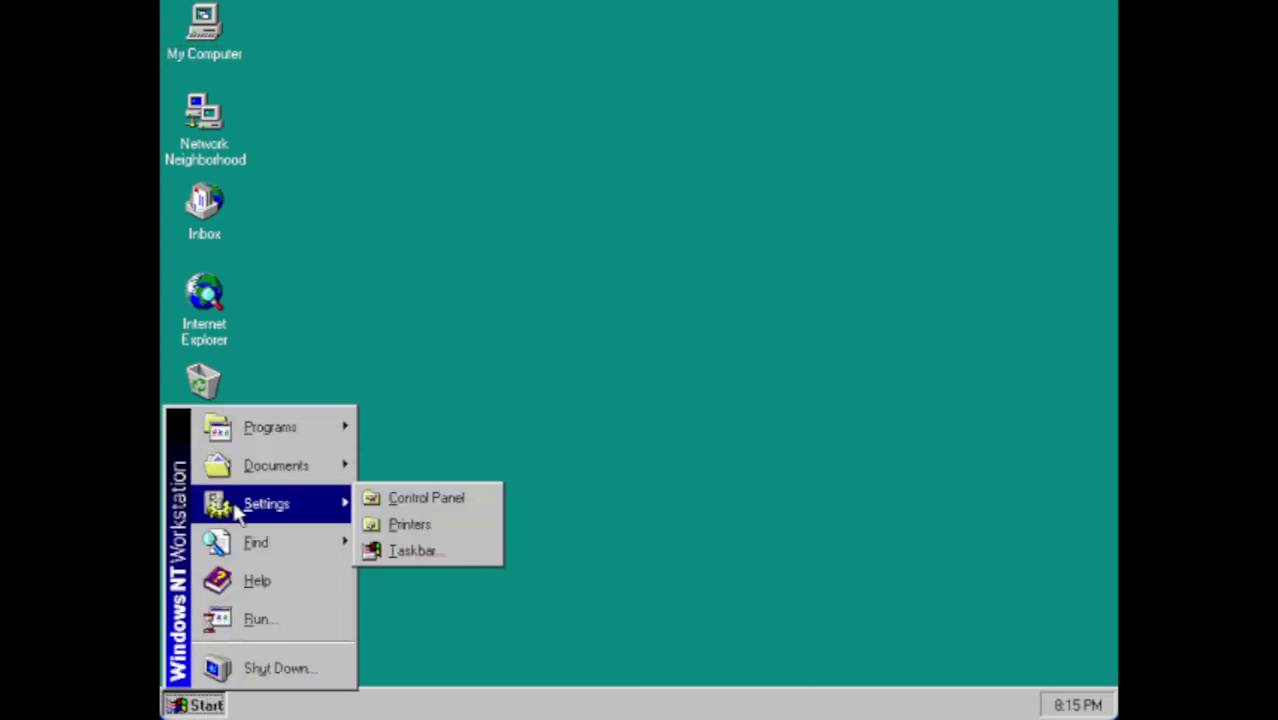
pyautogui.click(492, 503)
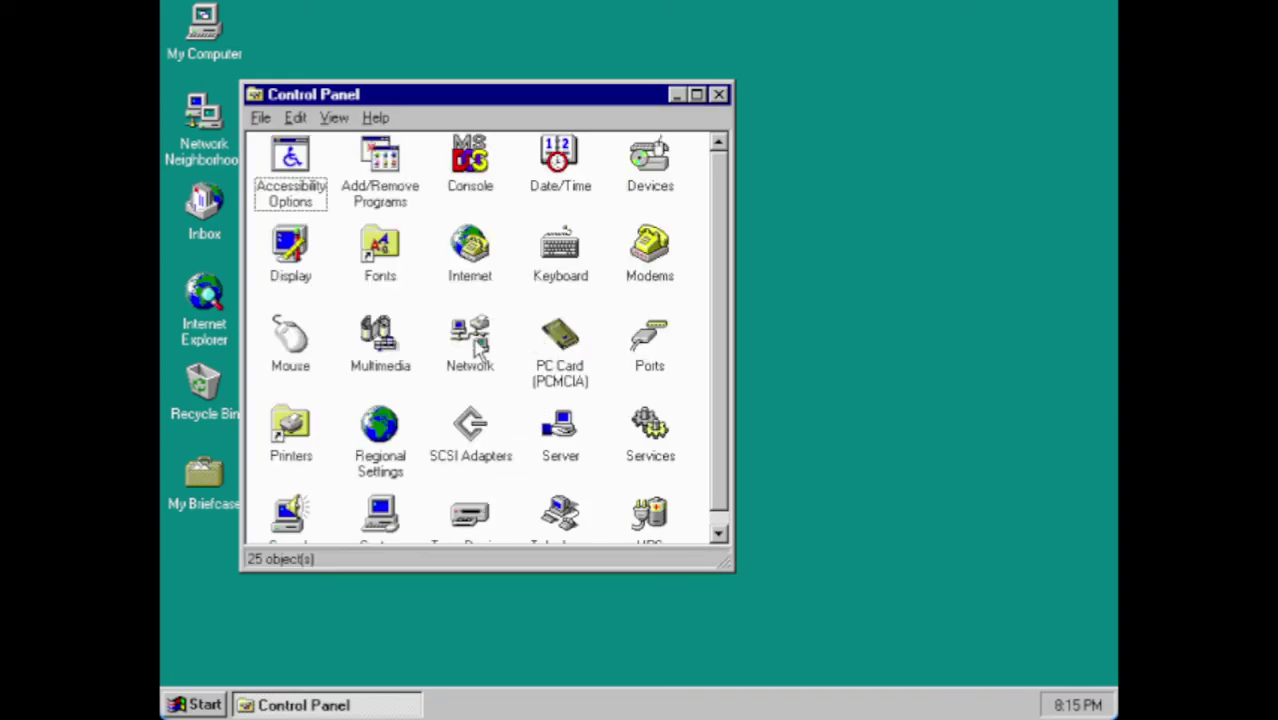
# Open Network, accept installing Windows NT Networking, then abandon the wizard
pyautogui.doubleClick(479, 343)
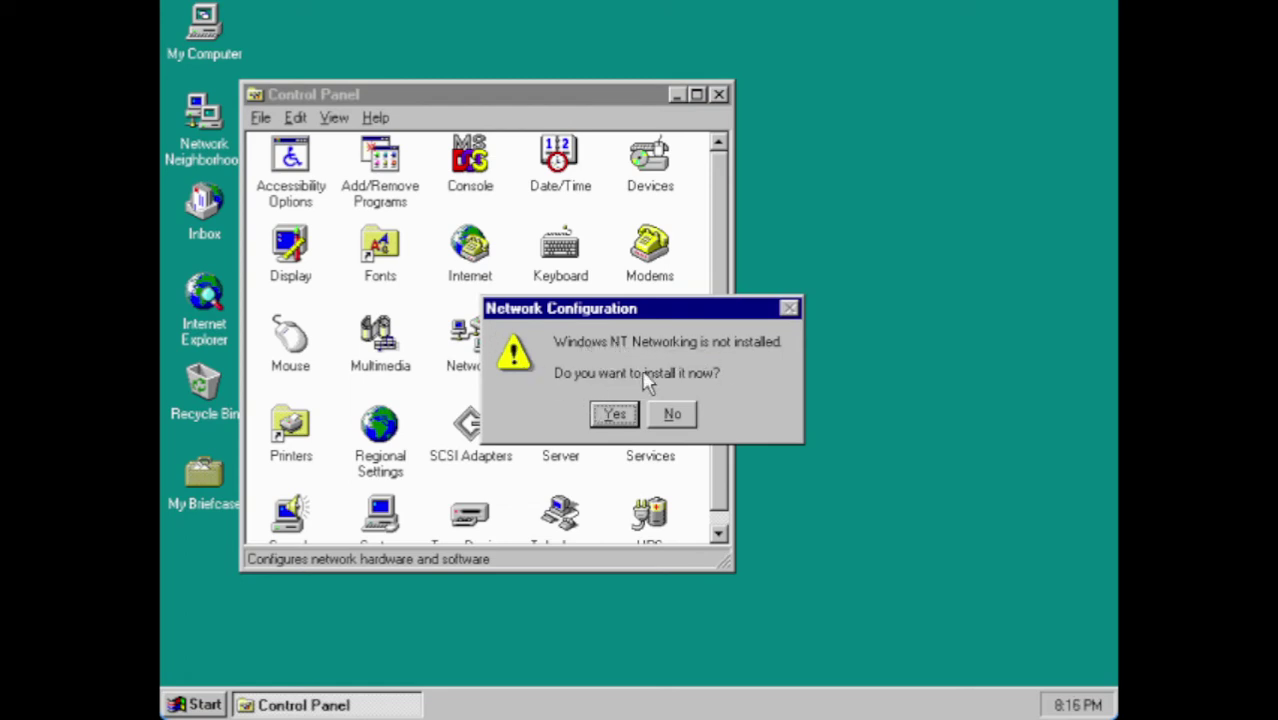
pyautogui.click(612, 414)
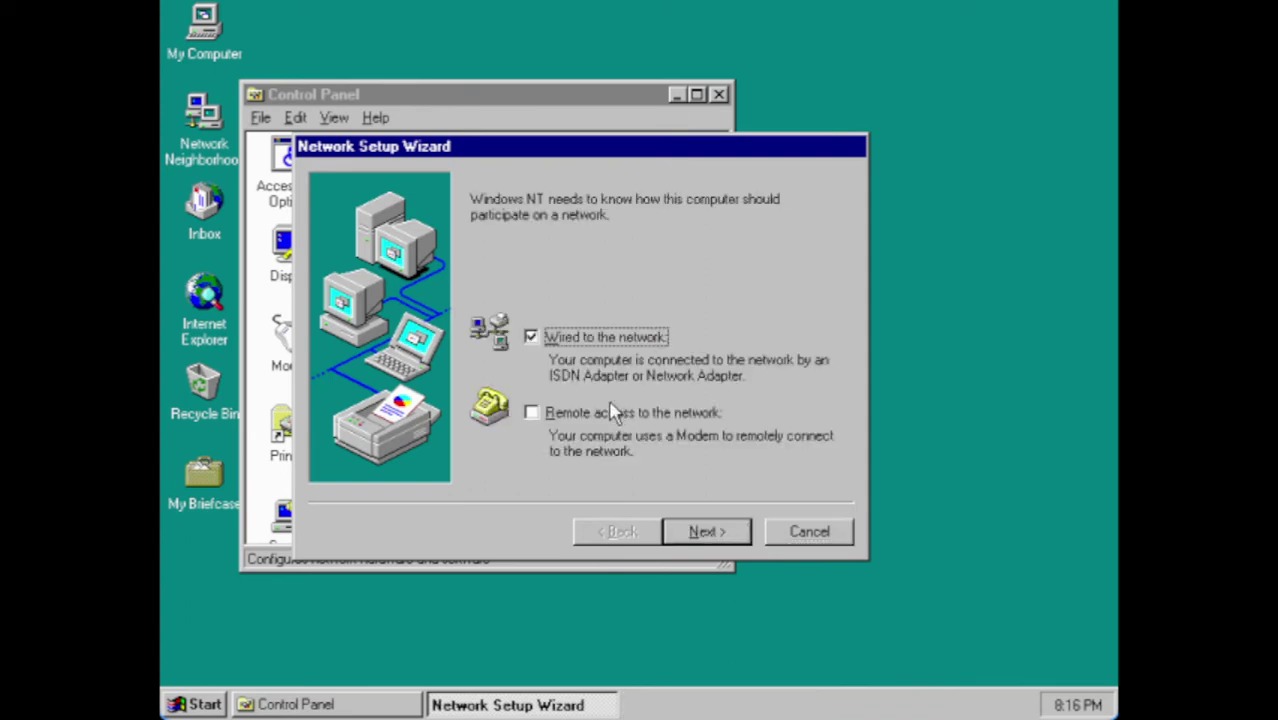
pyautogui.click(808, 528)
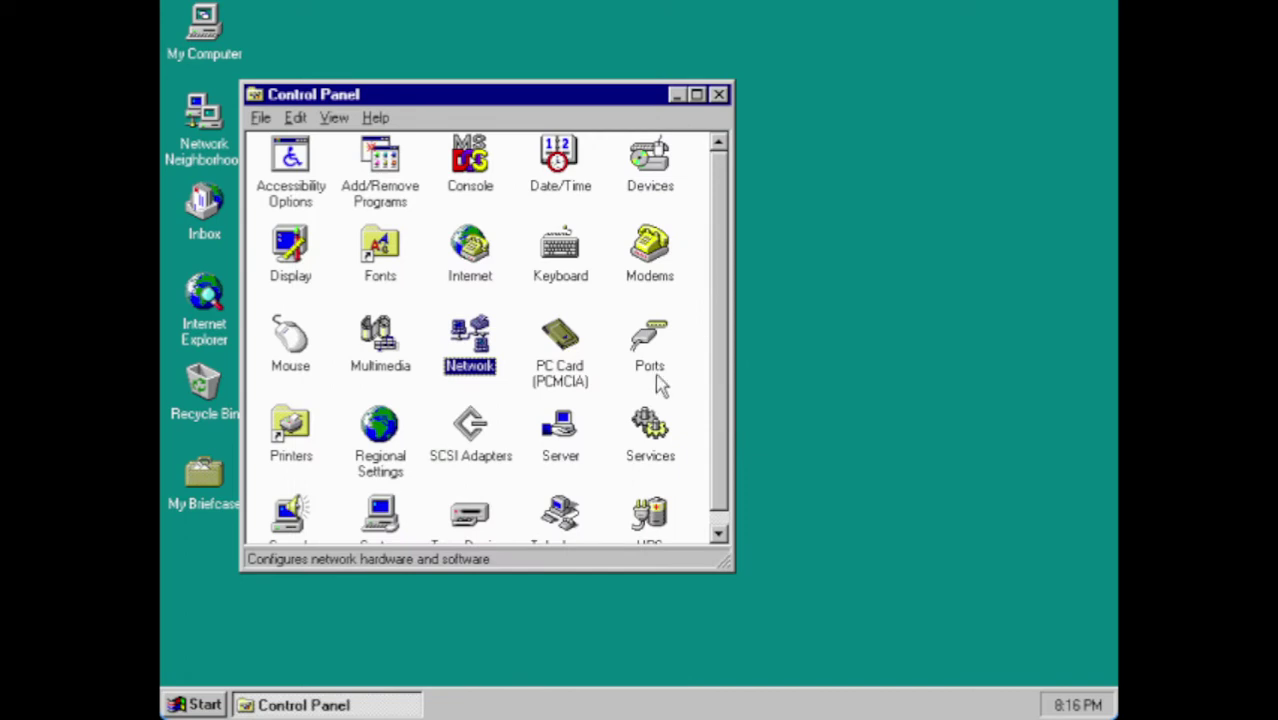
# View the Devices driver list, close it, and select the Network icon
pyautogui.moveTo(718, 400); pyautogui.dragTo(718, 457)
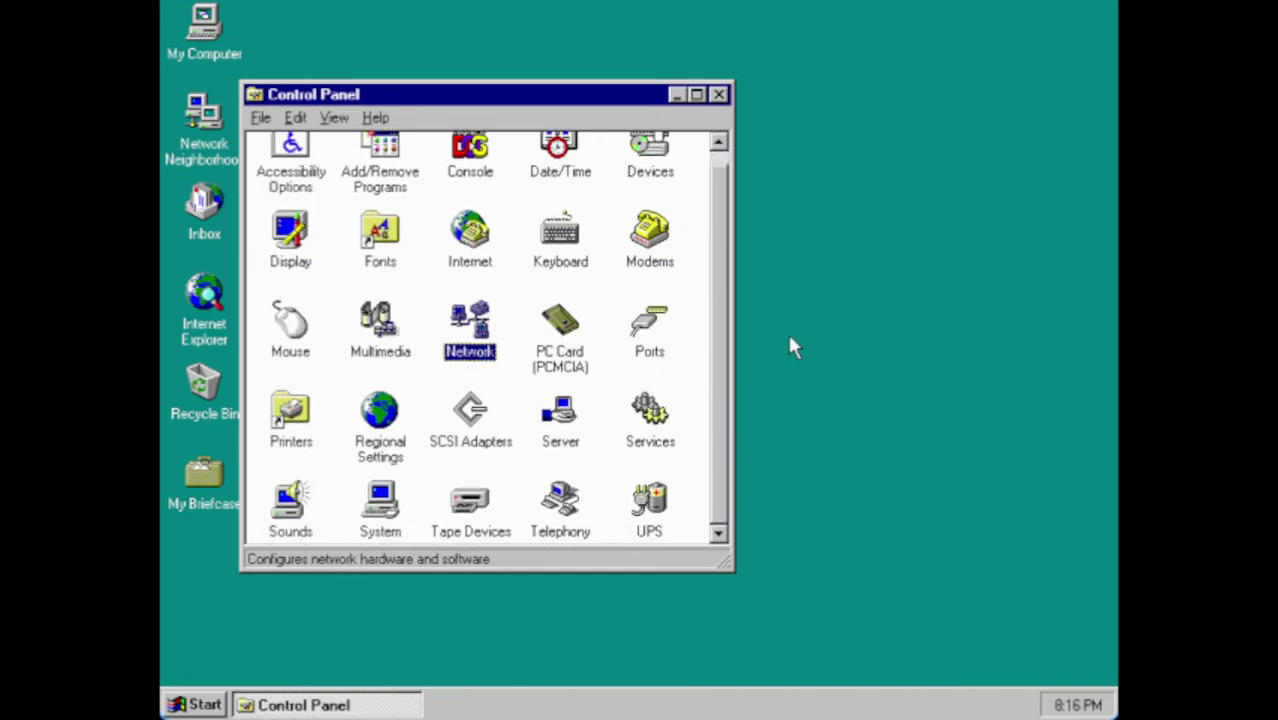
pyautogui.click(662, 172)
pyautogui.doubleClick(662, 172)
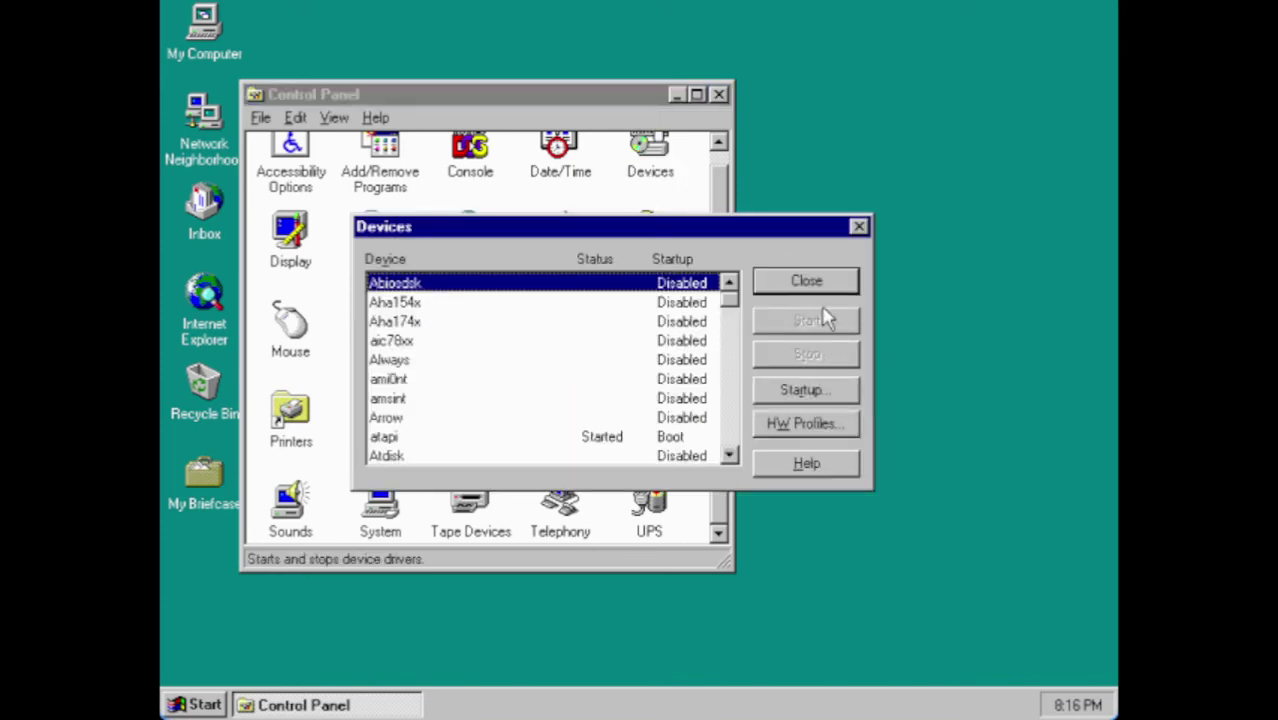
pyautogui.click(818, 285)
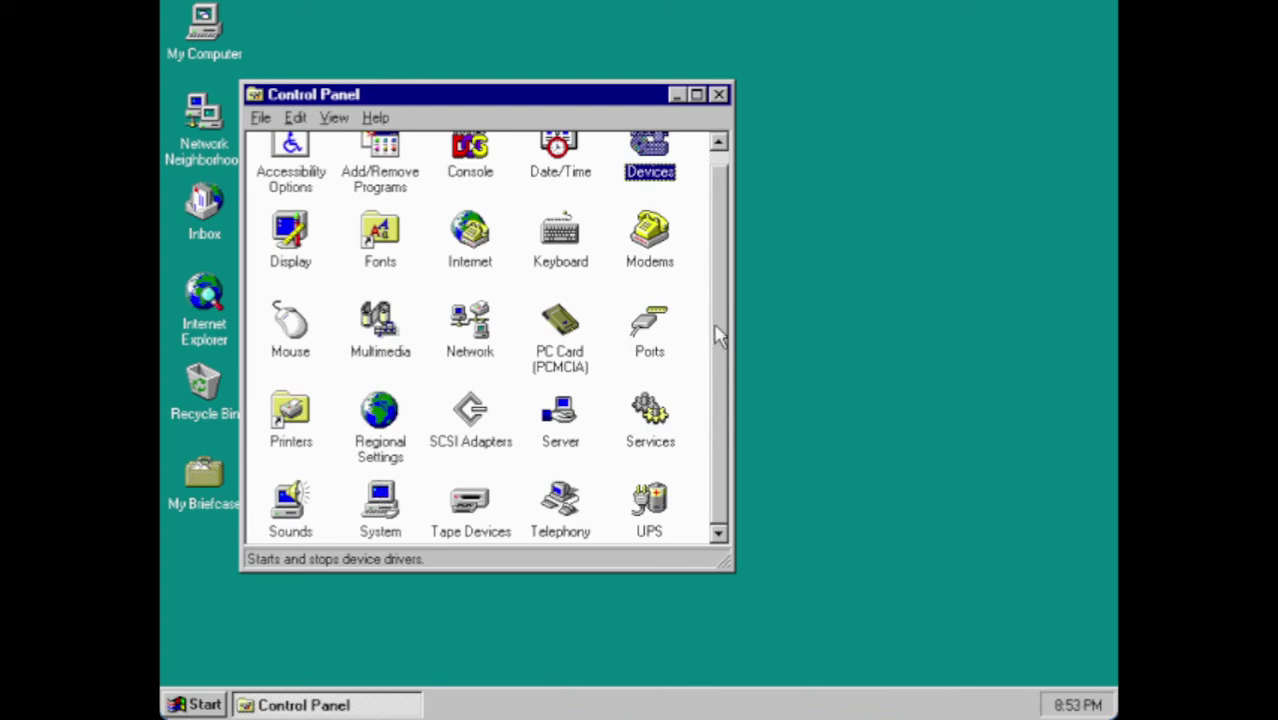
pyautogui.click(491, 345)
# Start installing Windows NT Networking with 'Wired to the network' checked
pyautogui.doubleClick(495, 347)
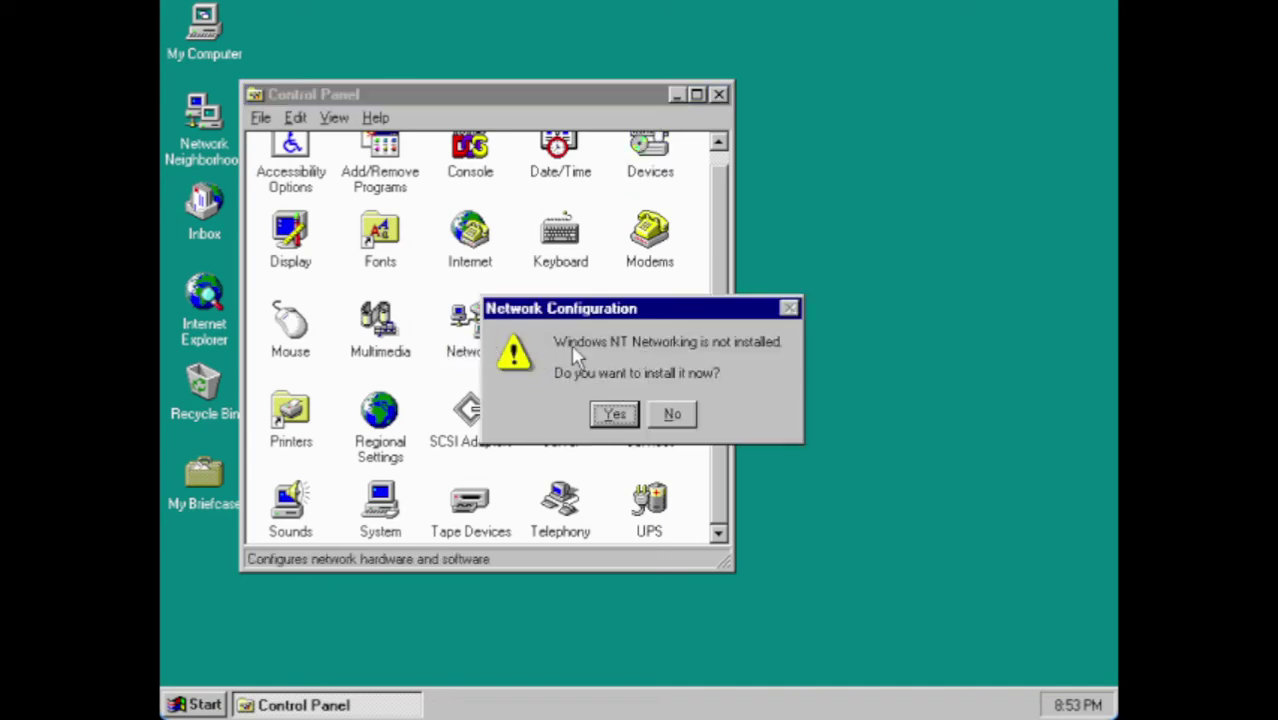
pyautogui.click(614, 414)
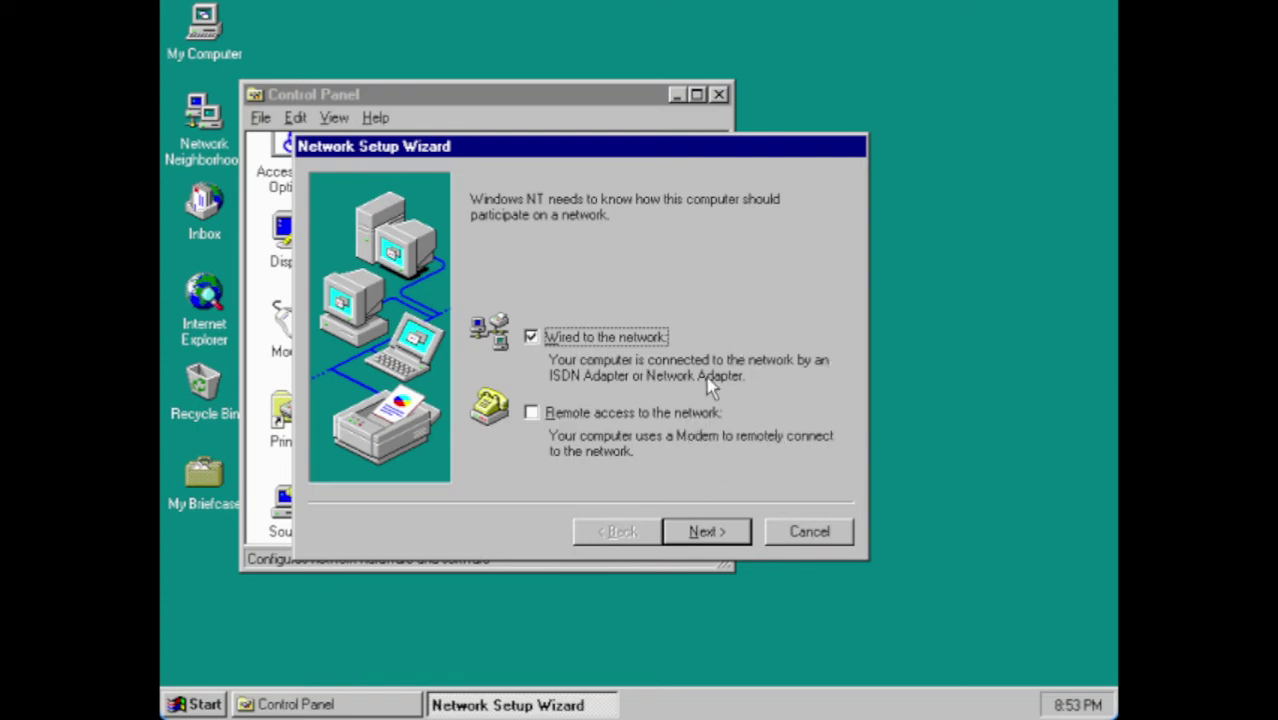
pyautogui.click(726, 531)
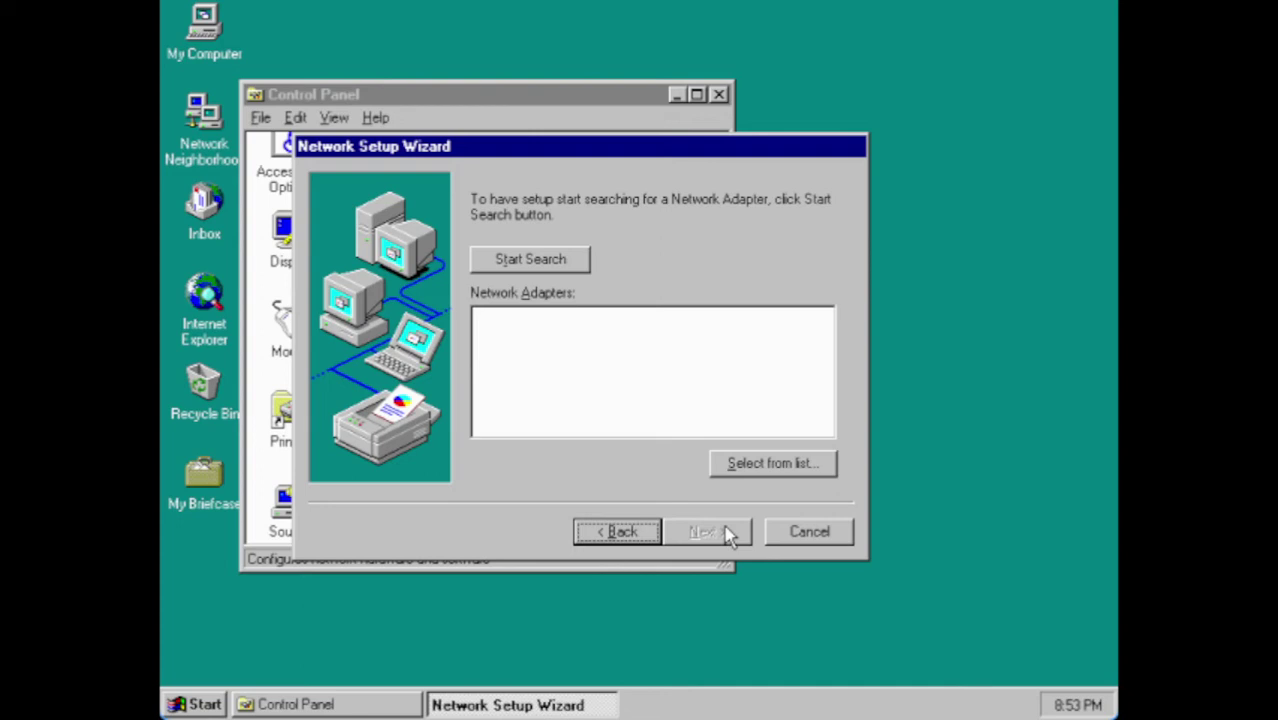
# Choose the Realtek RTL8029 PCI Adapter from the adapter list and ask to supply its driver from disk
pyautogui.click(720, 466)
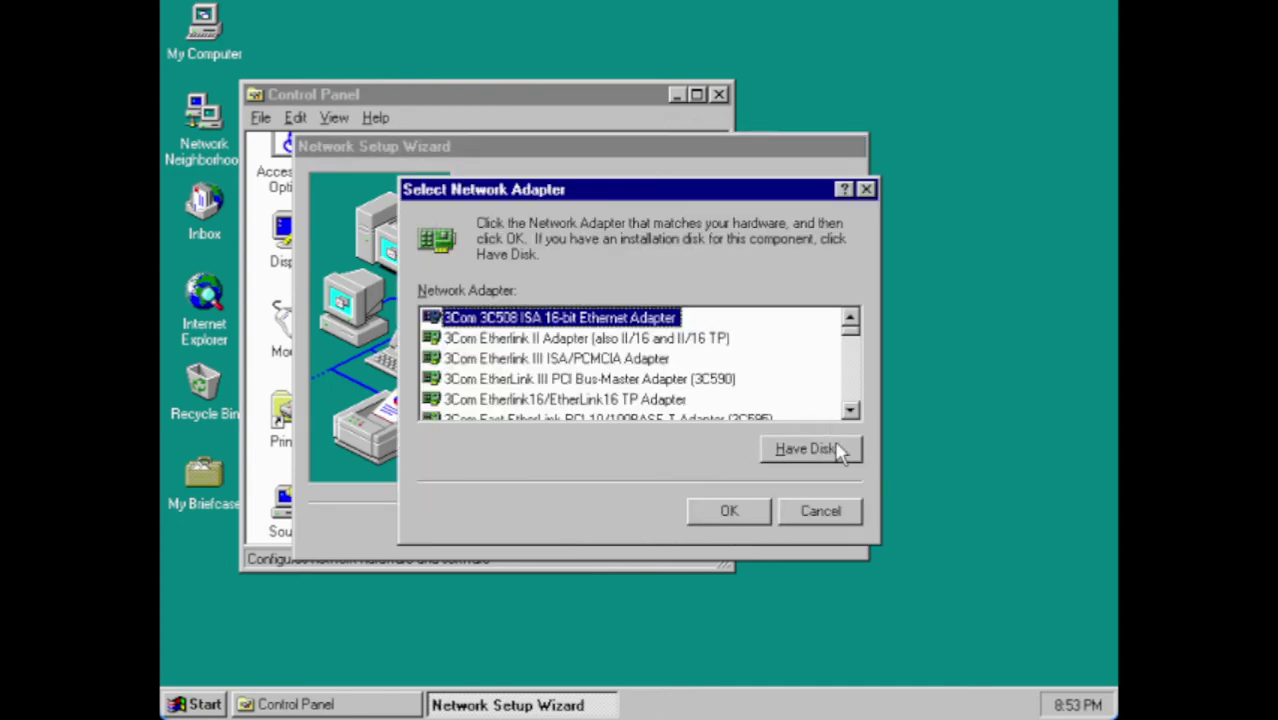
pyautogui.moveTo(850, 322); pyautogui.dragTo(857, 395)
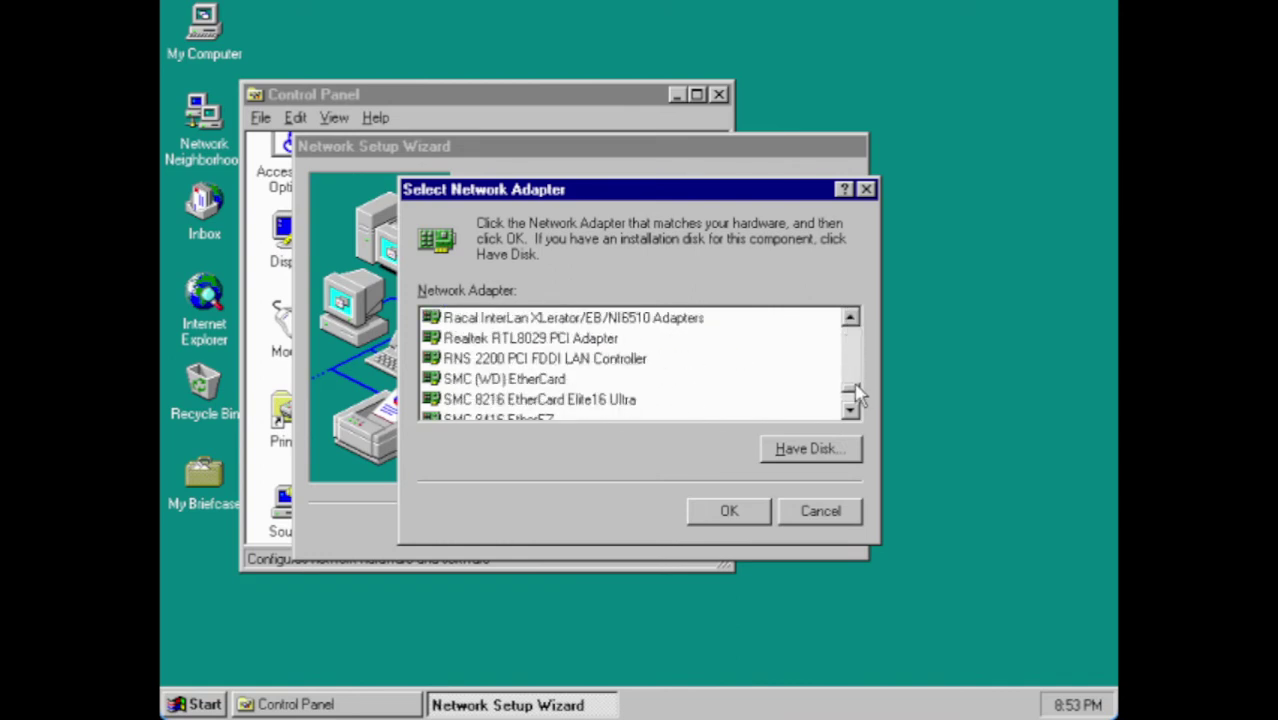
pyautogui.click(557, 342)
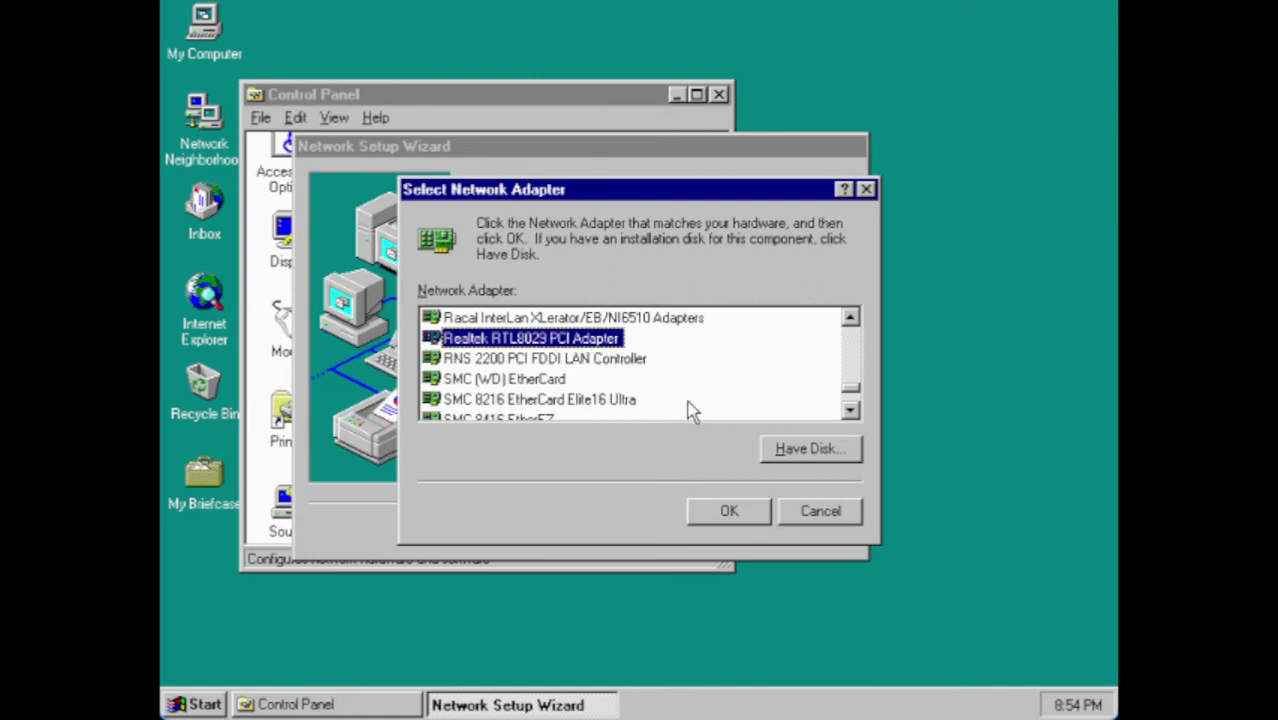
pyautogui.click(815, 452)
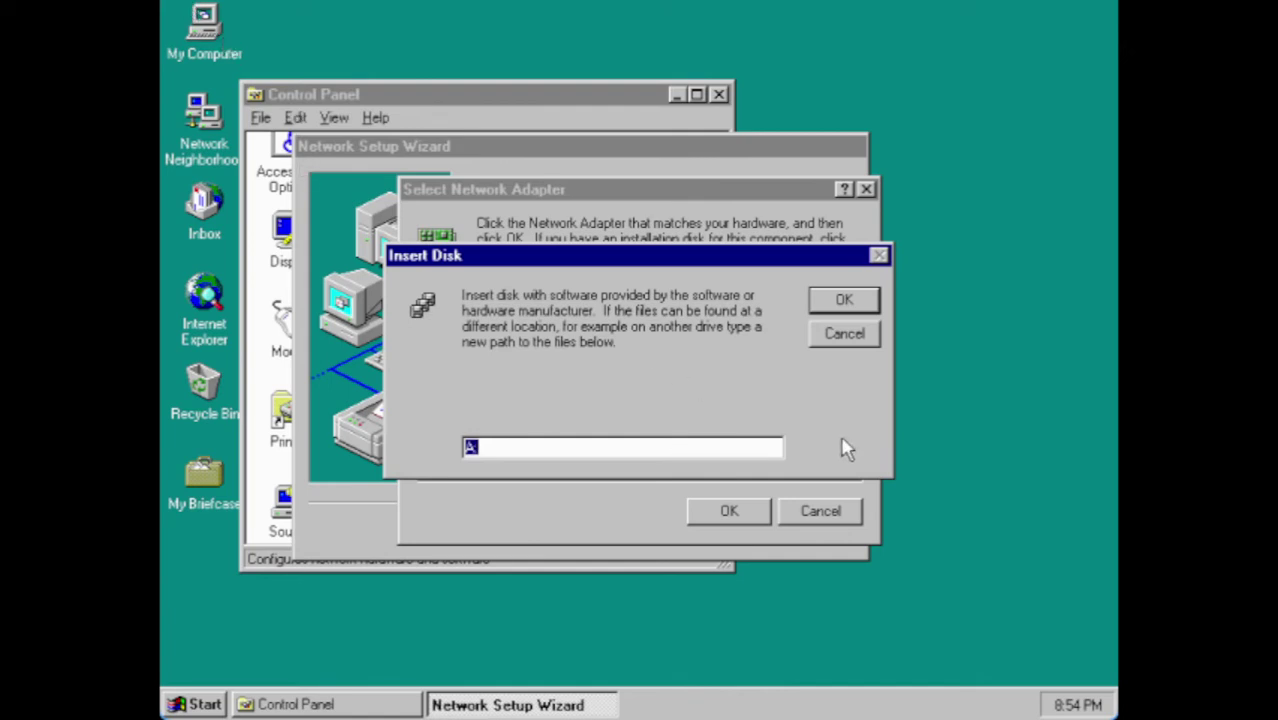
# Enter D:\WINNT4\NETWORK as the driver location and dismiss the missing OEMSETUP.INF error
pyautogui.doubleClick(218, 30)
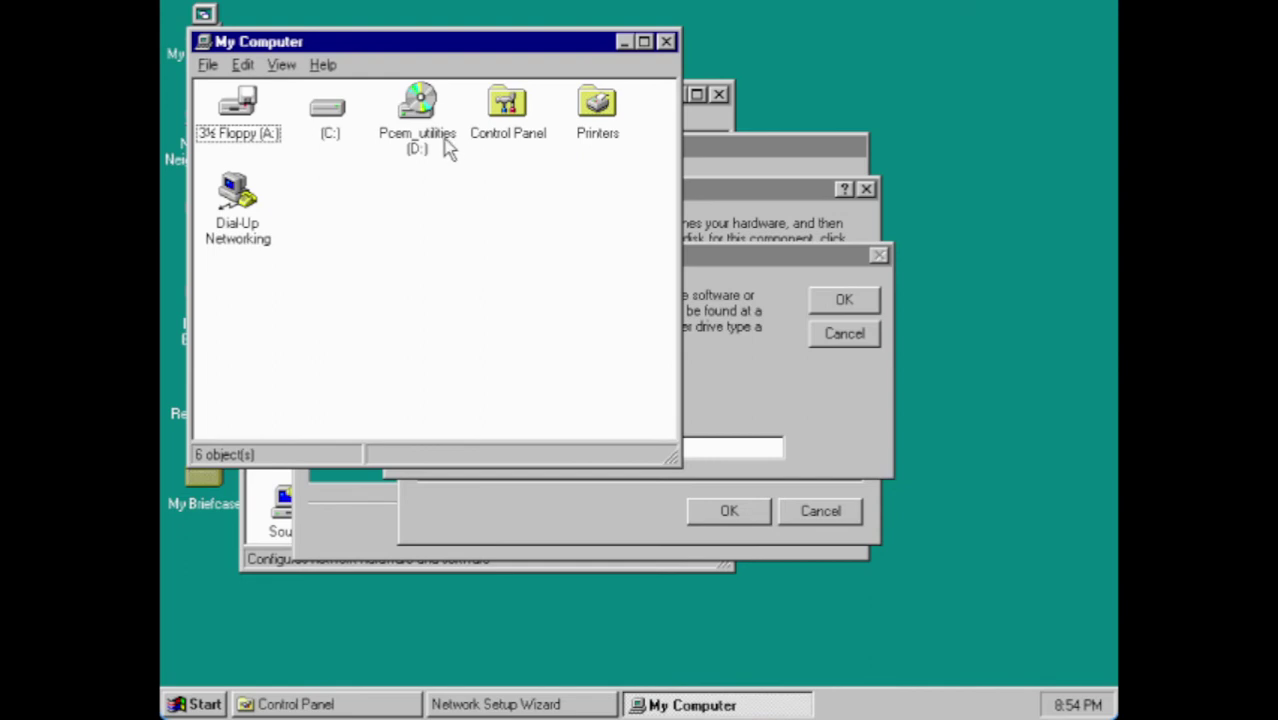
pyautogui.click(666, 41)
pyautogui.click(635, 443)
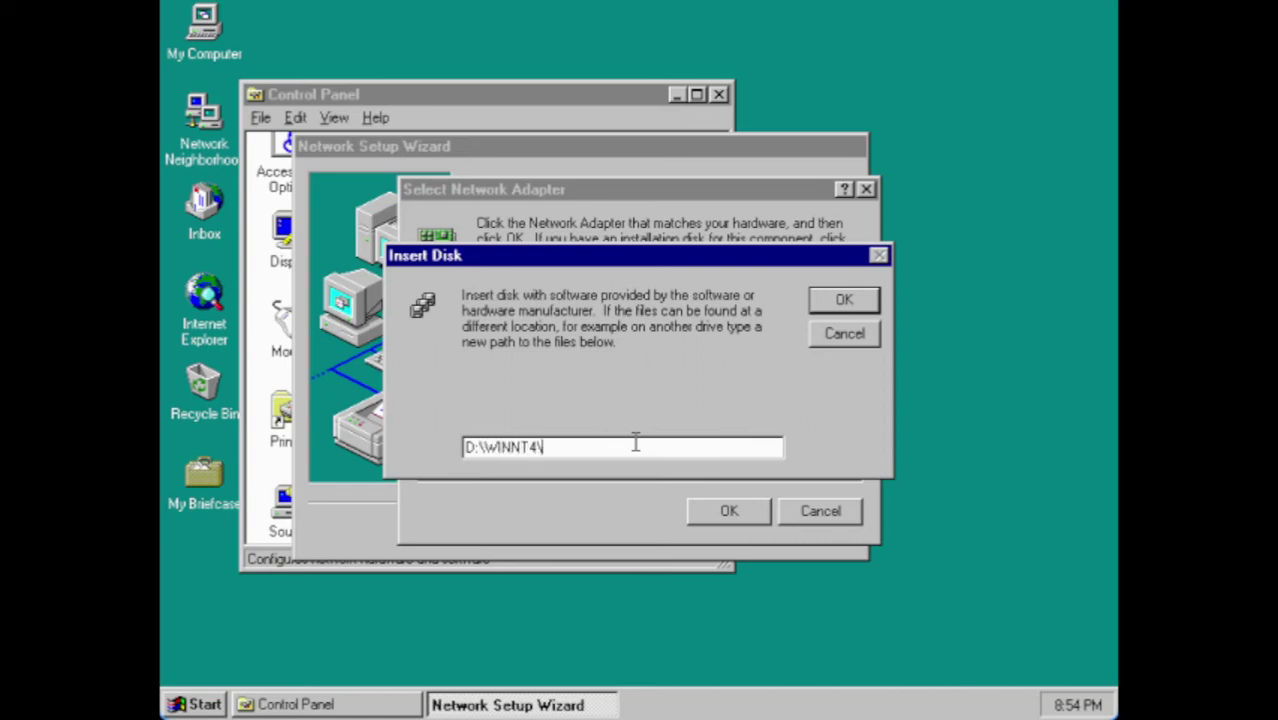
pyautogui.write('ETOWRK')
pyautogui.press('BackSpace')
pyautogui.press('BackSpace')
pyautogui.press('BackSpace')
pyautogui.write('WORK')
pyautogui.click(844, 302)
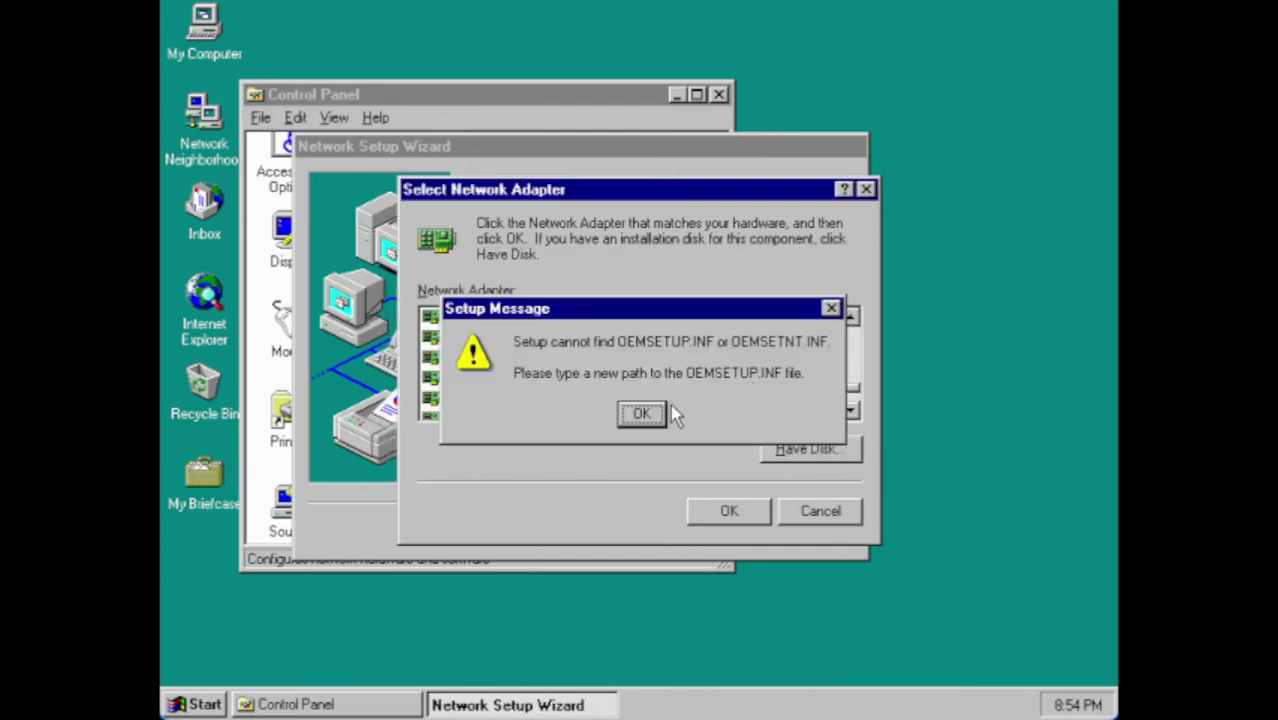
pyautogui.click(643, 414)
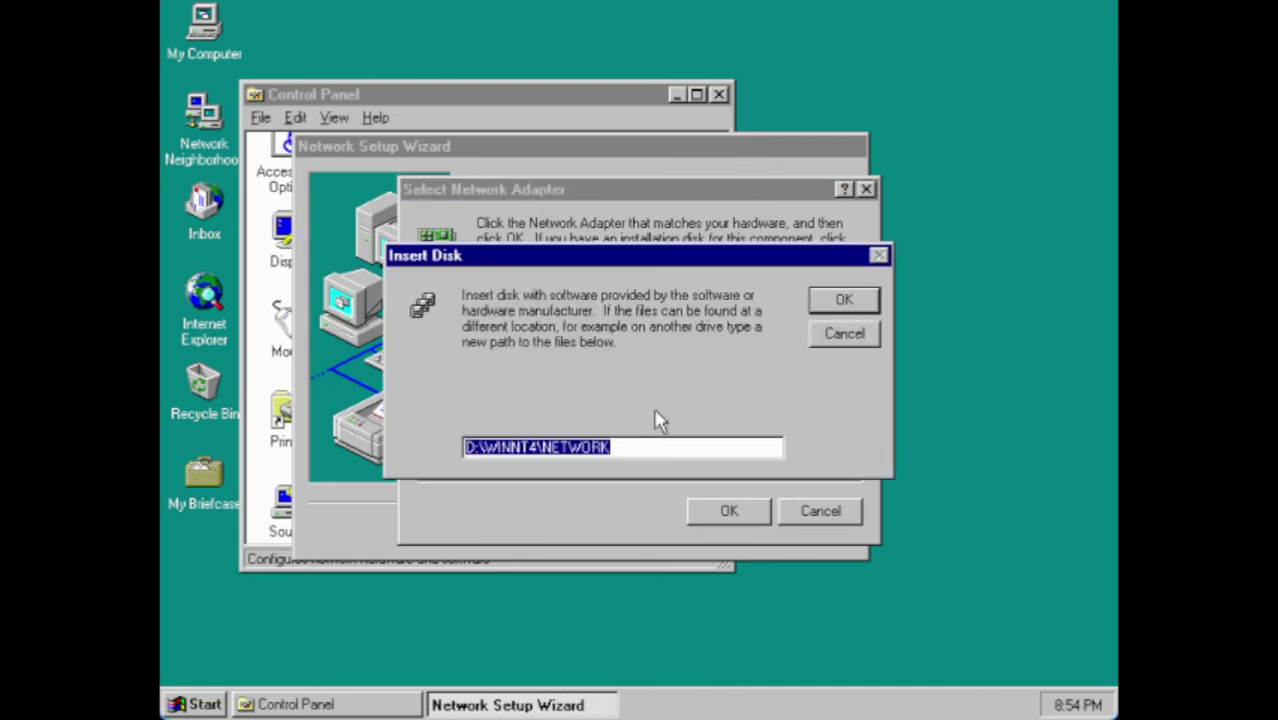
# Open My Computer and the Pcem_utilities (D:) drive to look for the driver folders
pyautogui.click(221, 51)
pyautogui.doubleClick(221, 51)
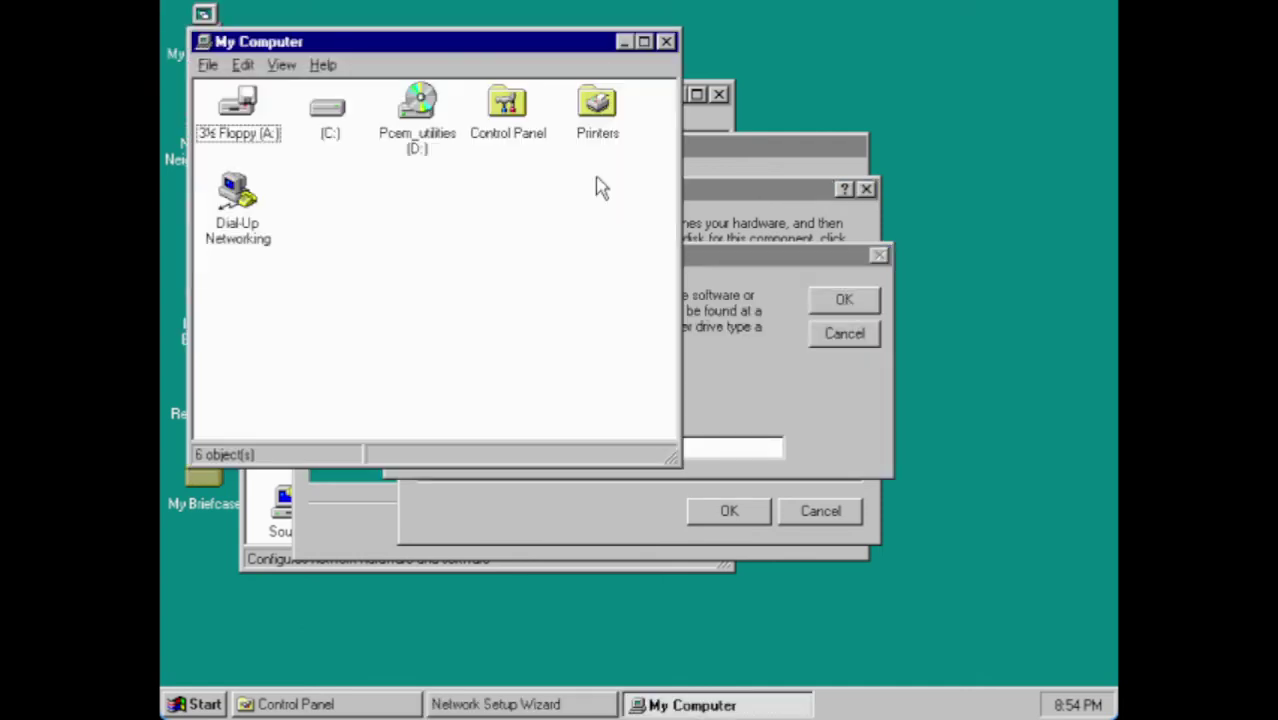
pyautogui.doubleClick(448, 134)
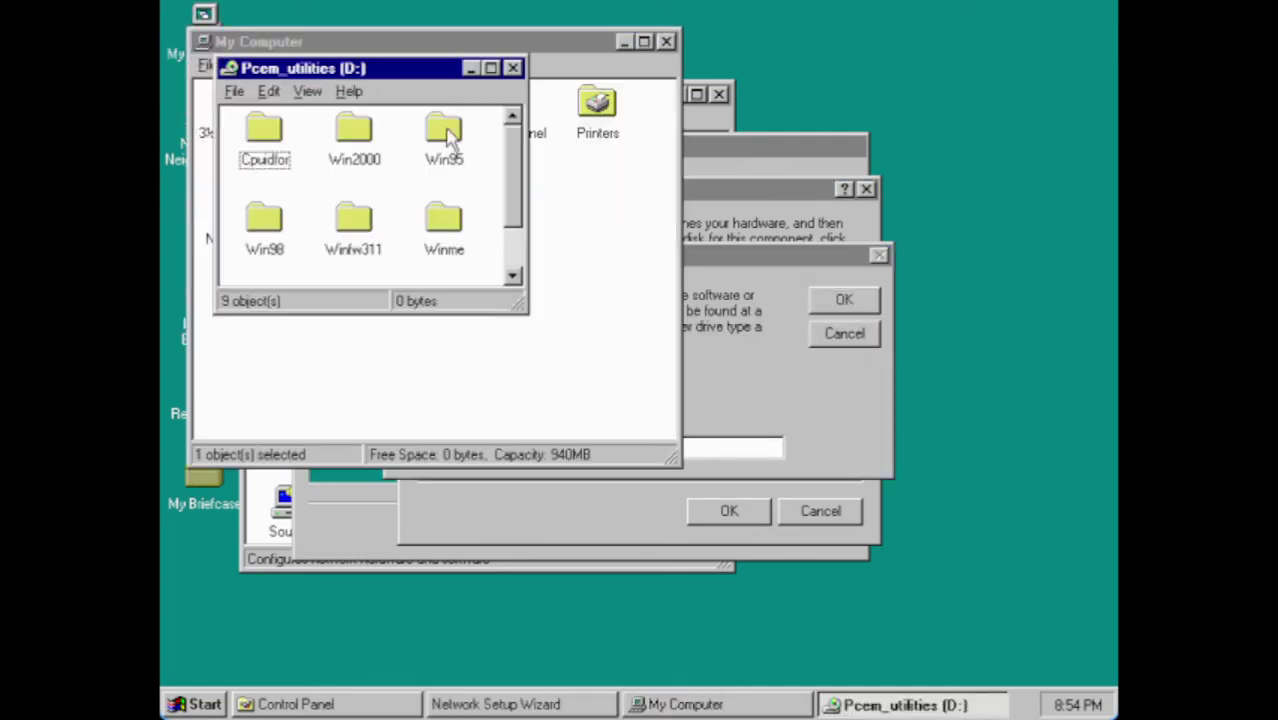
pyautogui.click(513, 258)
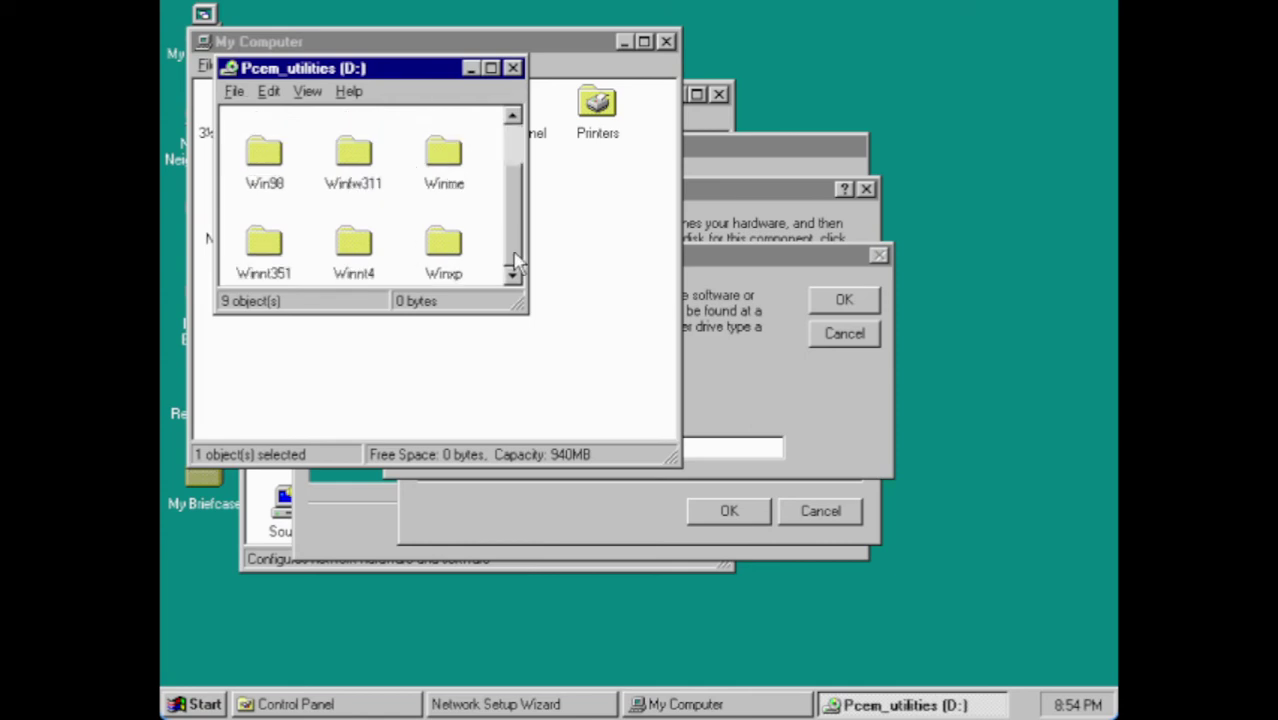
pyautogui.click(702, 50)
pyautogui.click(666, 42)
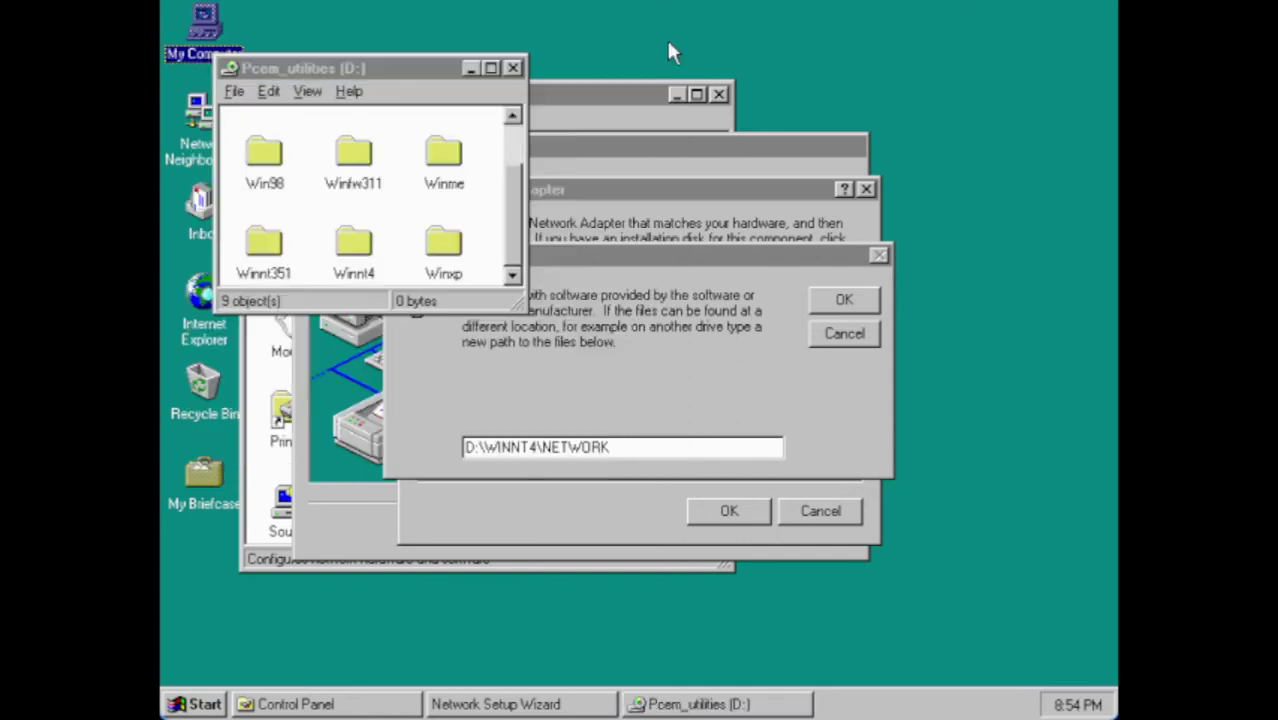
# Find the WINNT folder under D:\Winnt4\Network and set the driver path to D:\WINNT4\NETWORK\WINNT
pyautogui.click(358, 243)
pyautogui.doubleClick(358, 243)
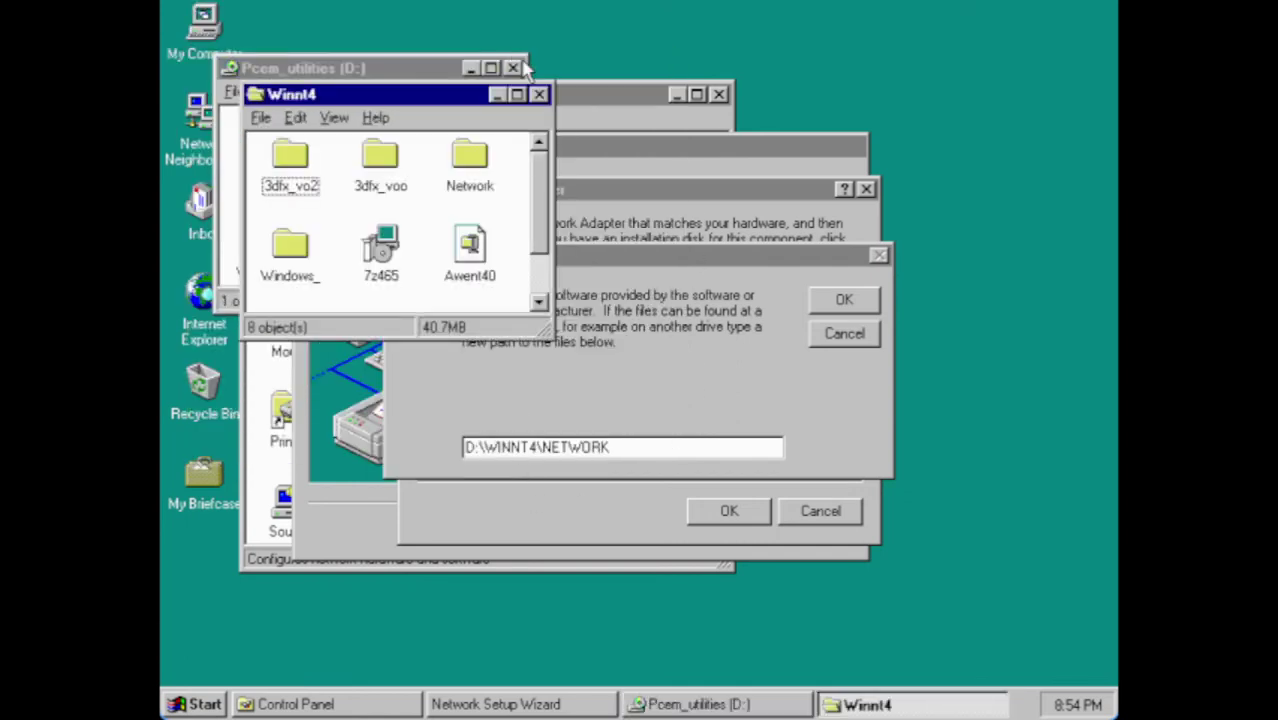
pyautogui.click(513, 68)
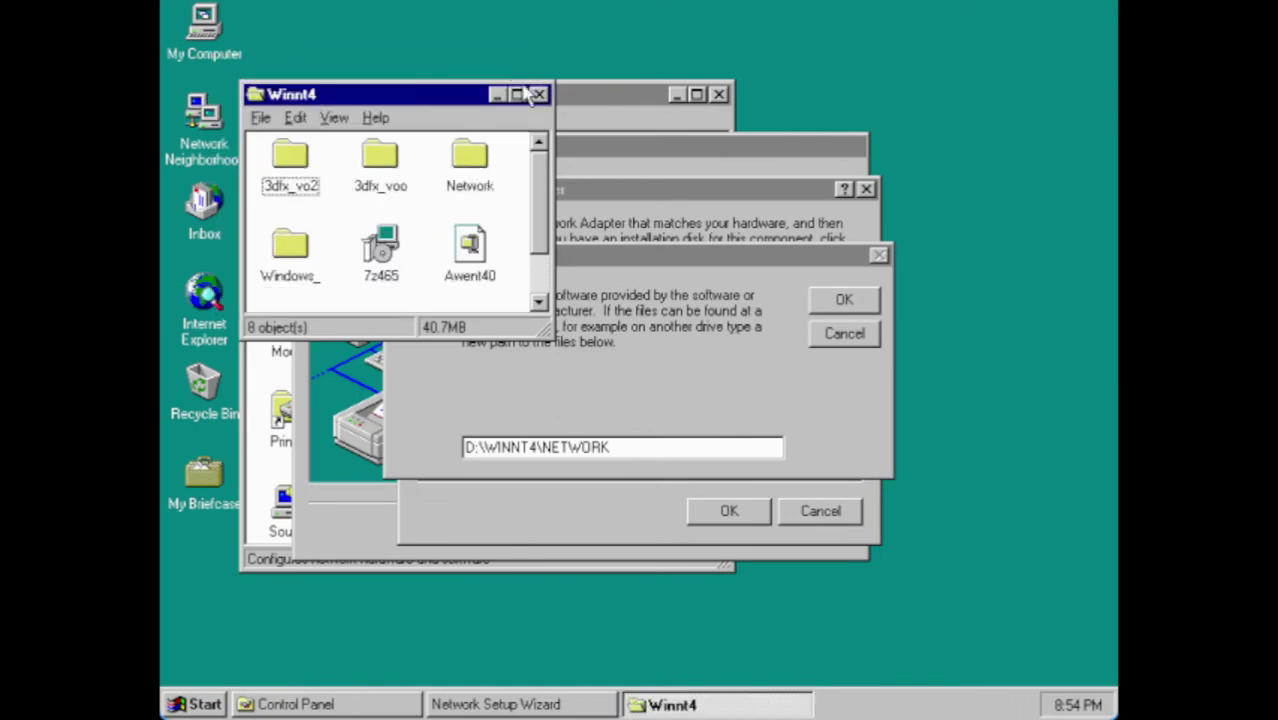
pyautogui.doubleClick(480, 166)
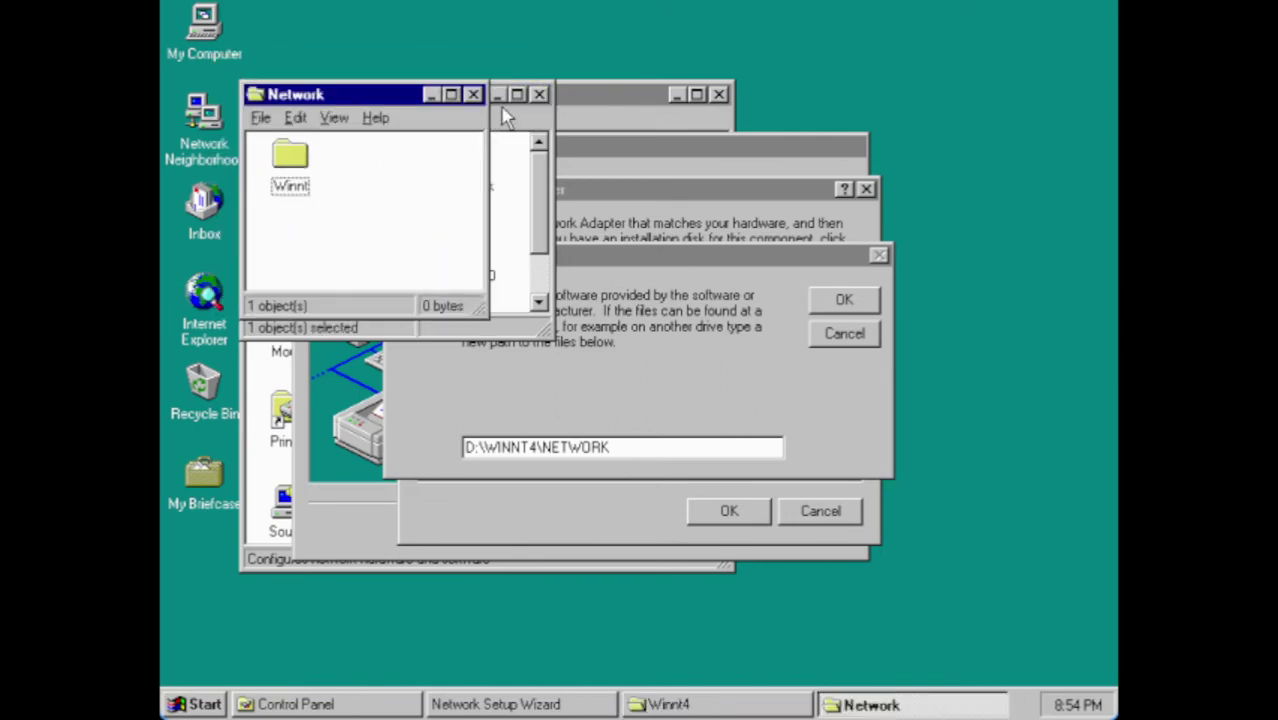
pyautogui.click(474, 94)
pyautogui.click(539, 94)
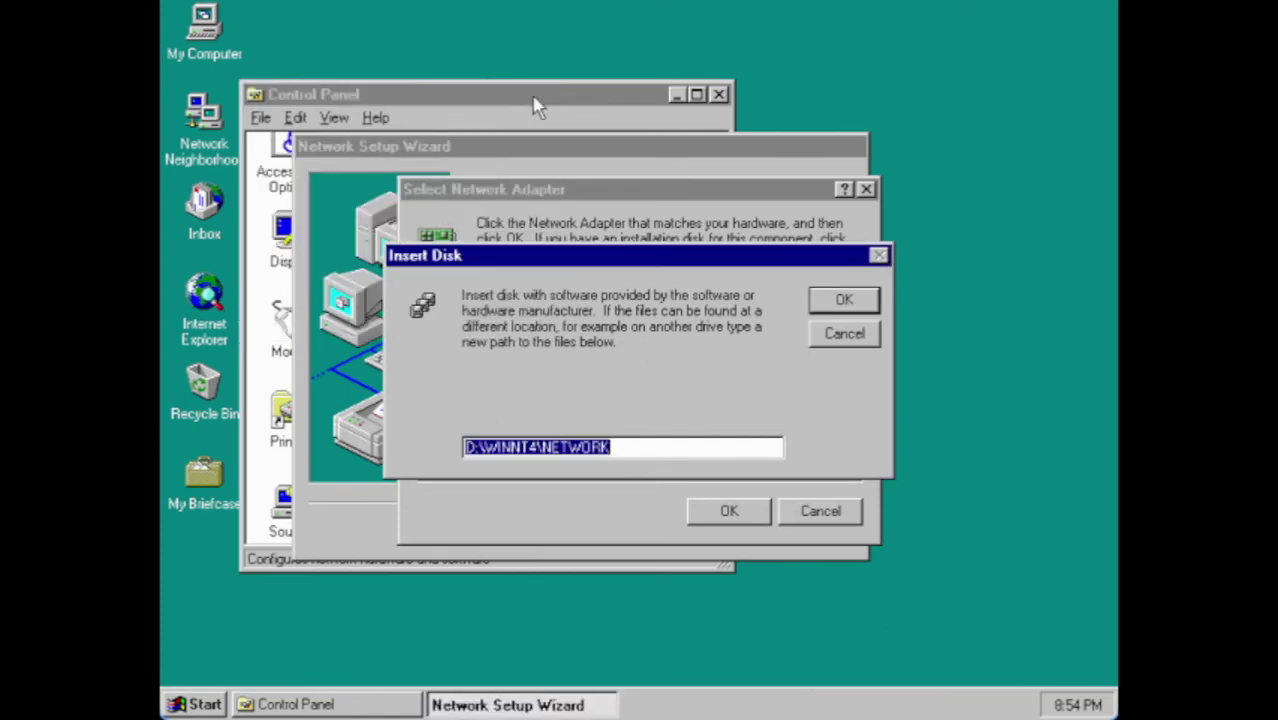
pyautogui.click(666, 449)
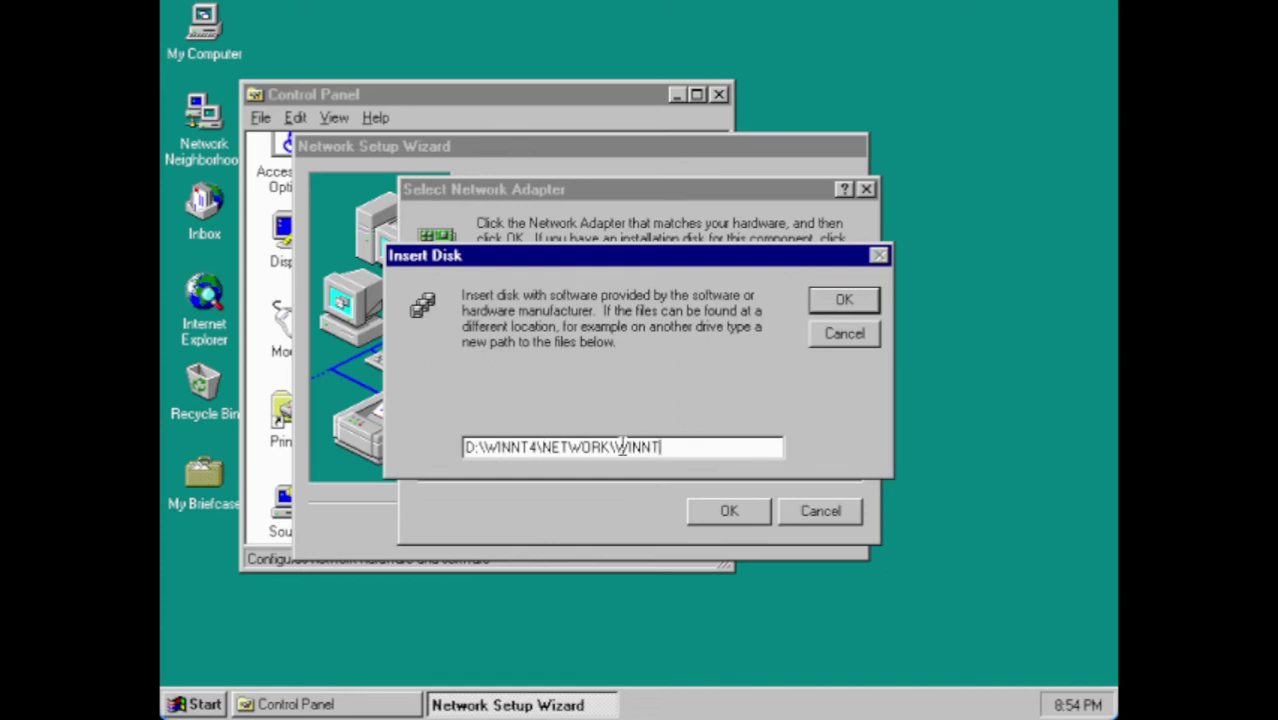
pyautogui.click(843, 302)
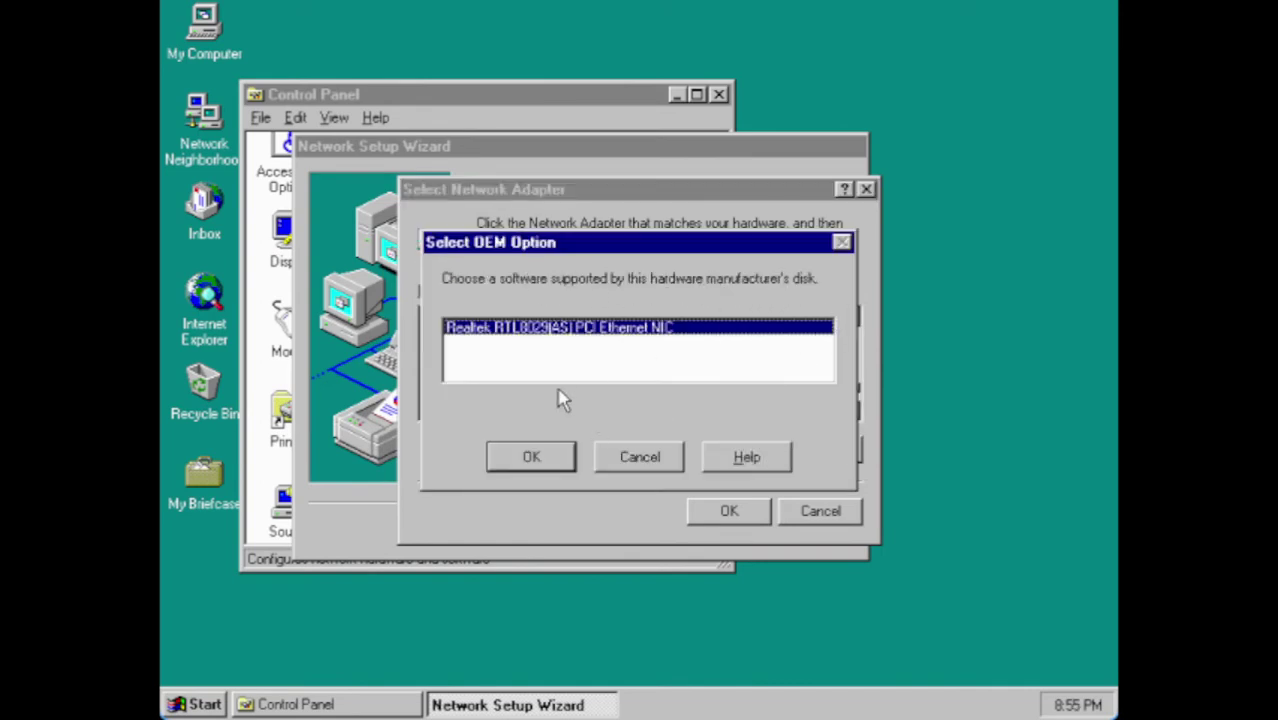
# Accept the Realtek RTL8029(AS) PCI Ethernet NIC, keep TCP/IP and the default services, and start installing
pyautogui.click(533, 457)
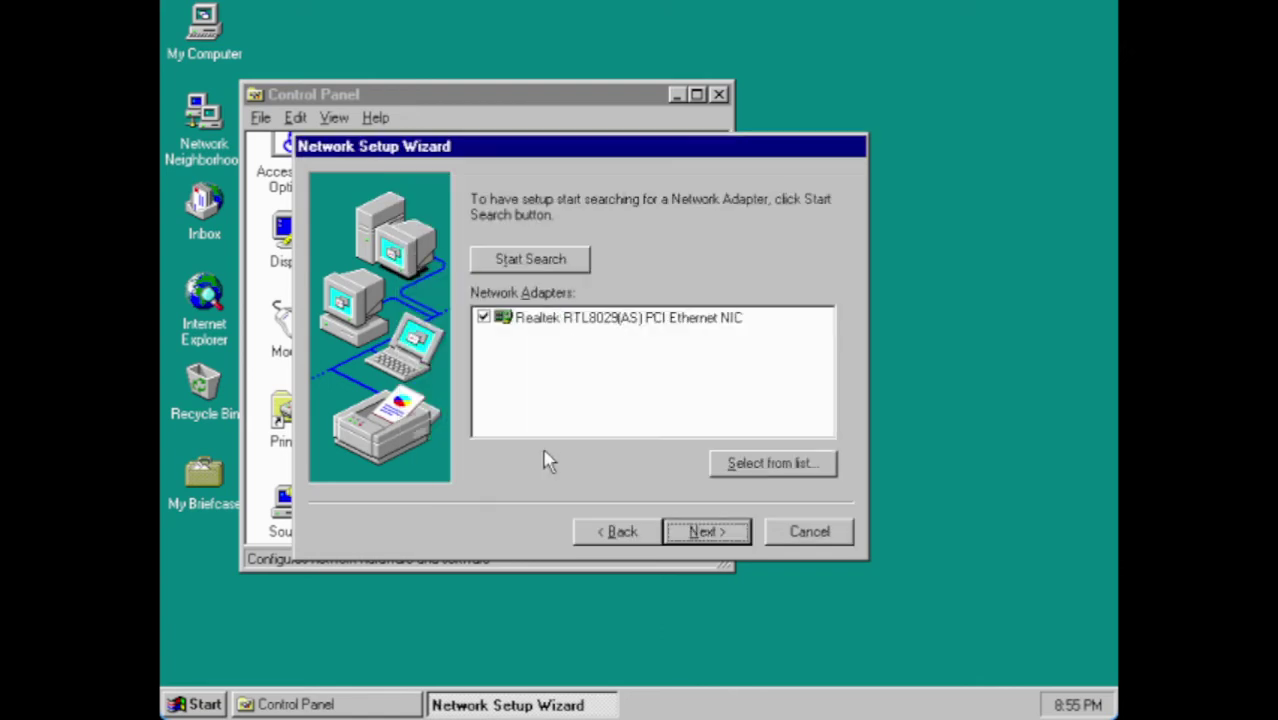
pyautogui.click(713, 538)
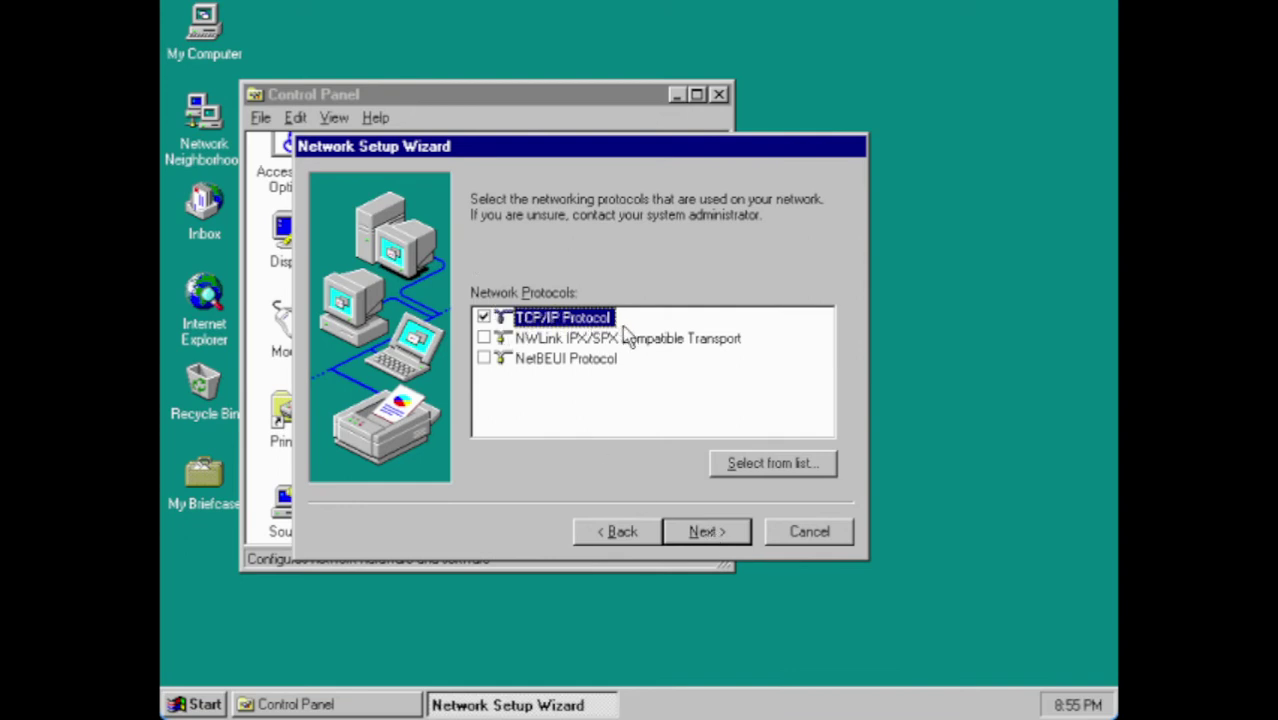
pyautogui.click(714, 534)
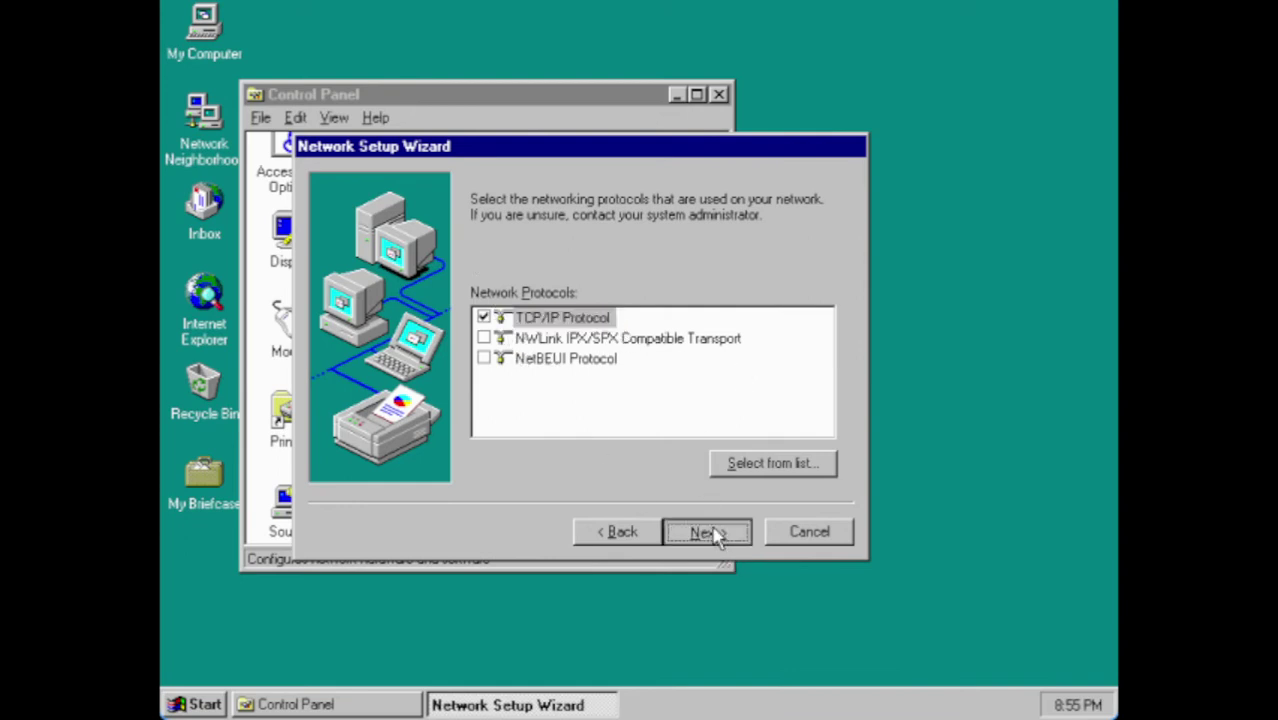
pyautogui.click(706, 532)
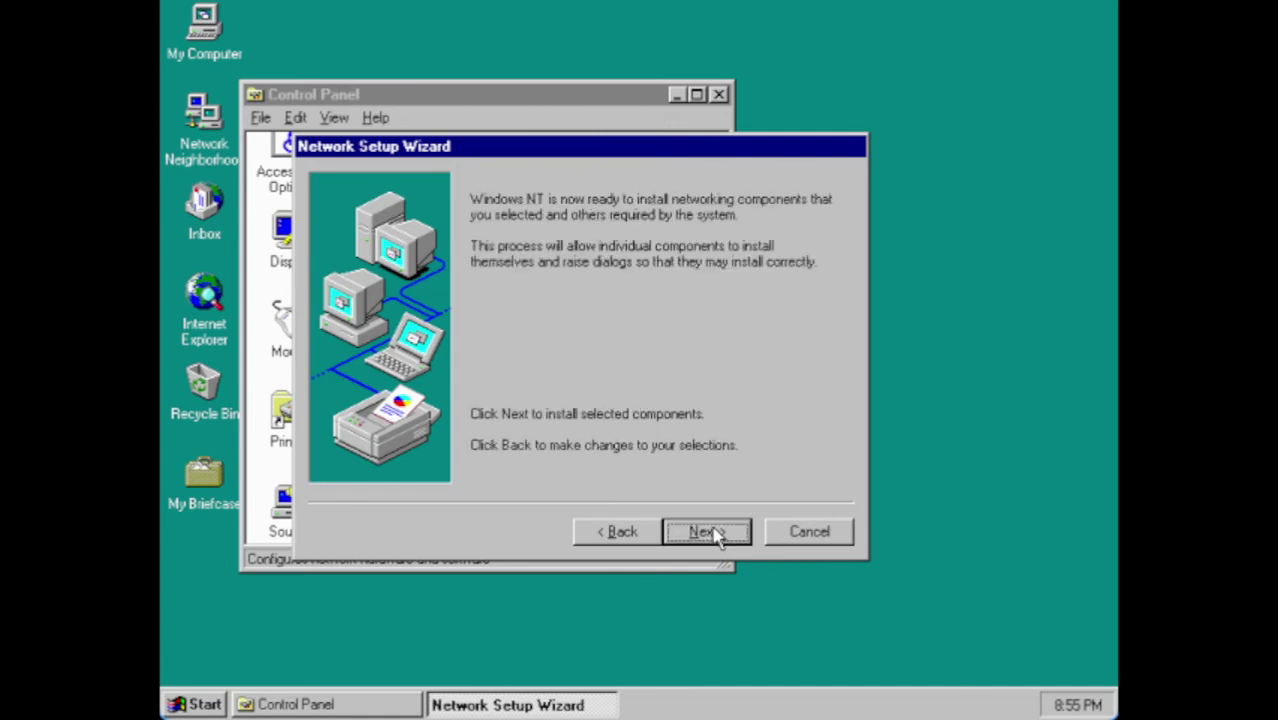
pyautogui.click(712, 532)
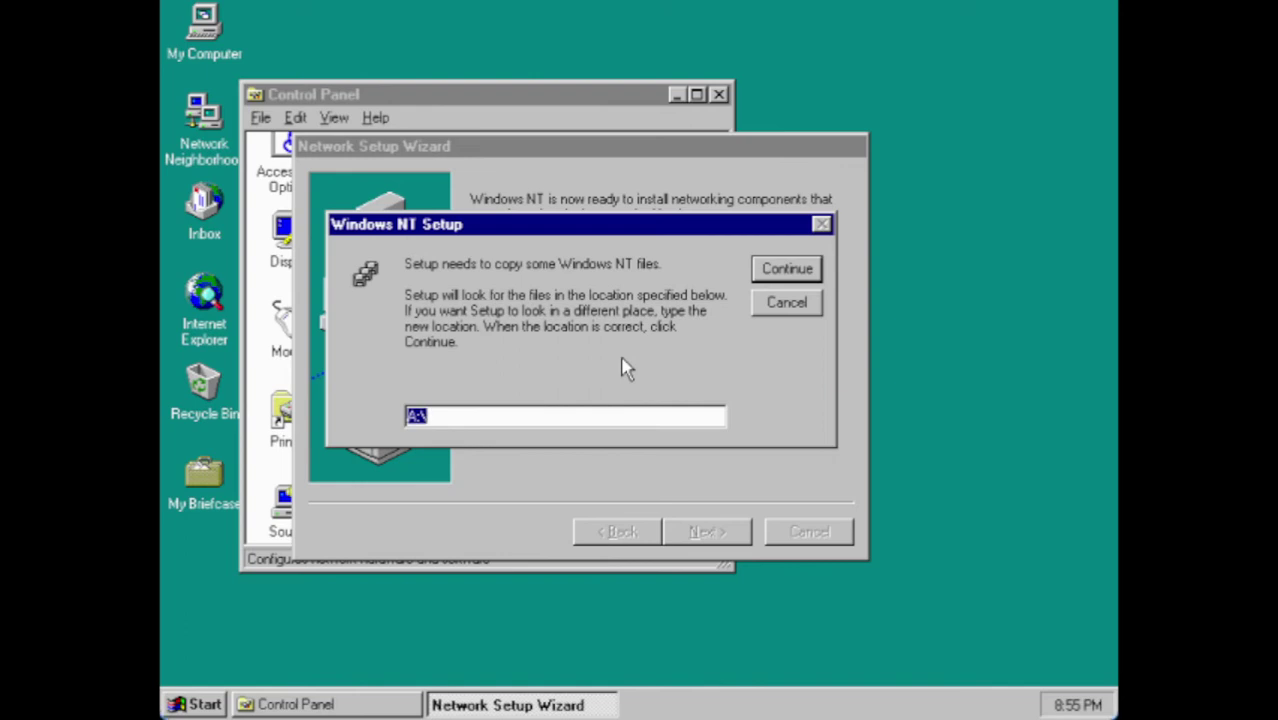
# Point the file copy at drive D and skip the missing help file
pyautogui.click(762, 268)
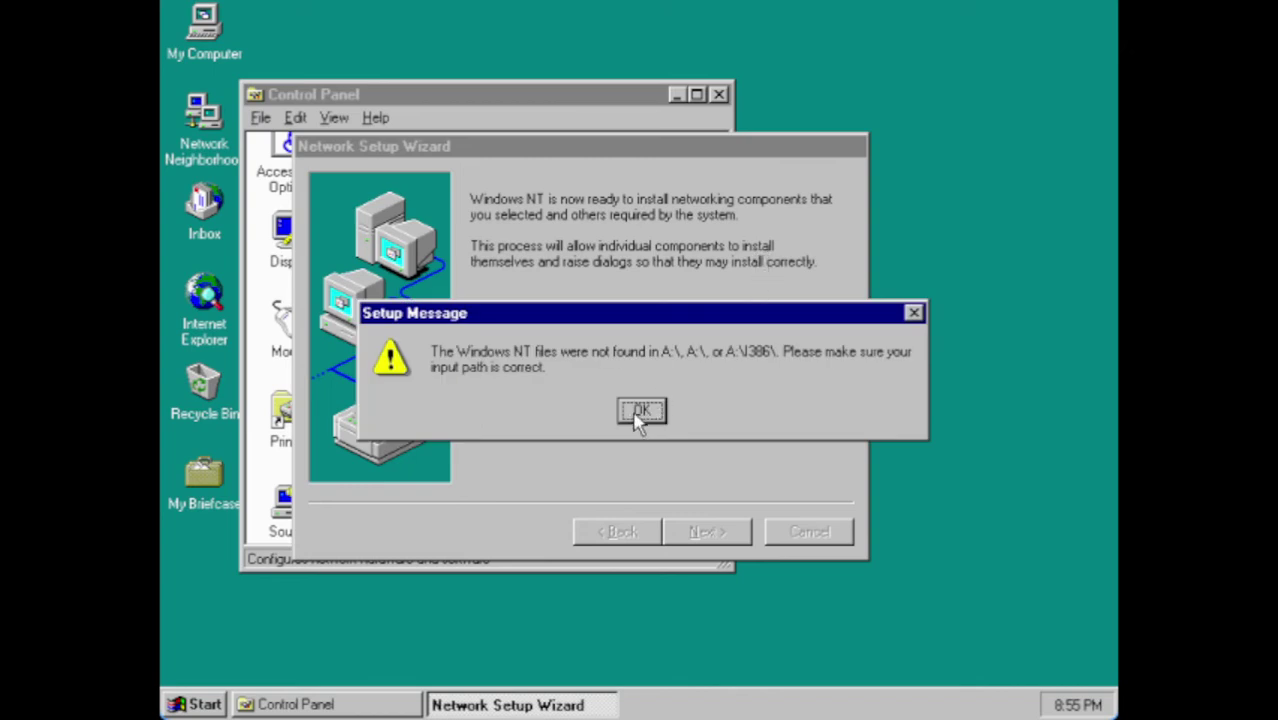
pyautogui.click(640, 413)
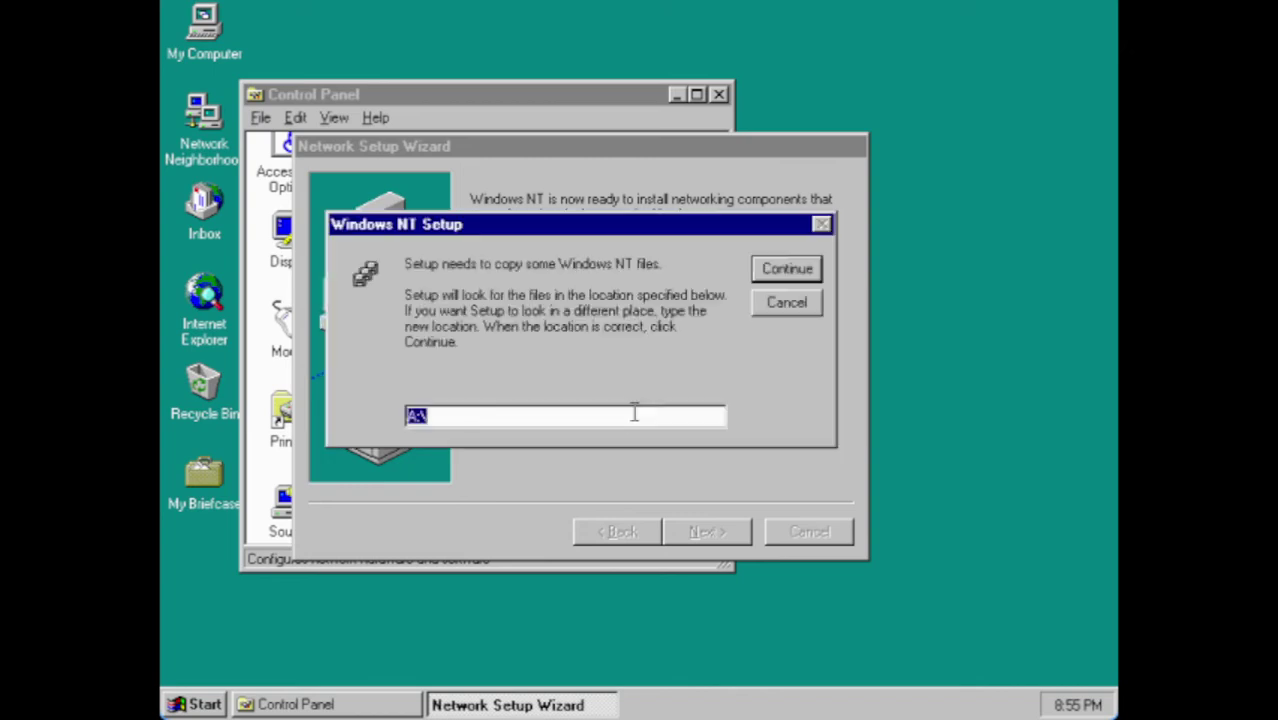
pyautogui.write('D')
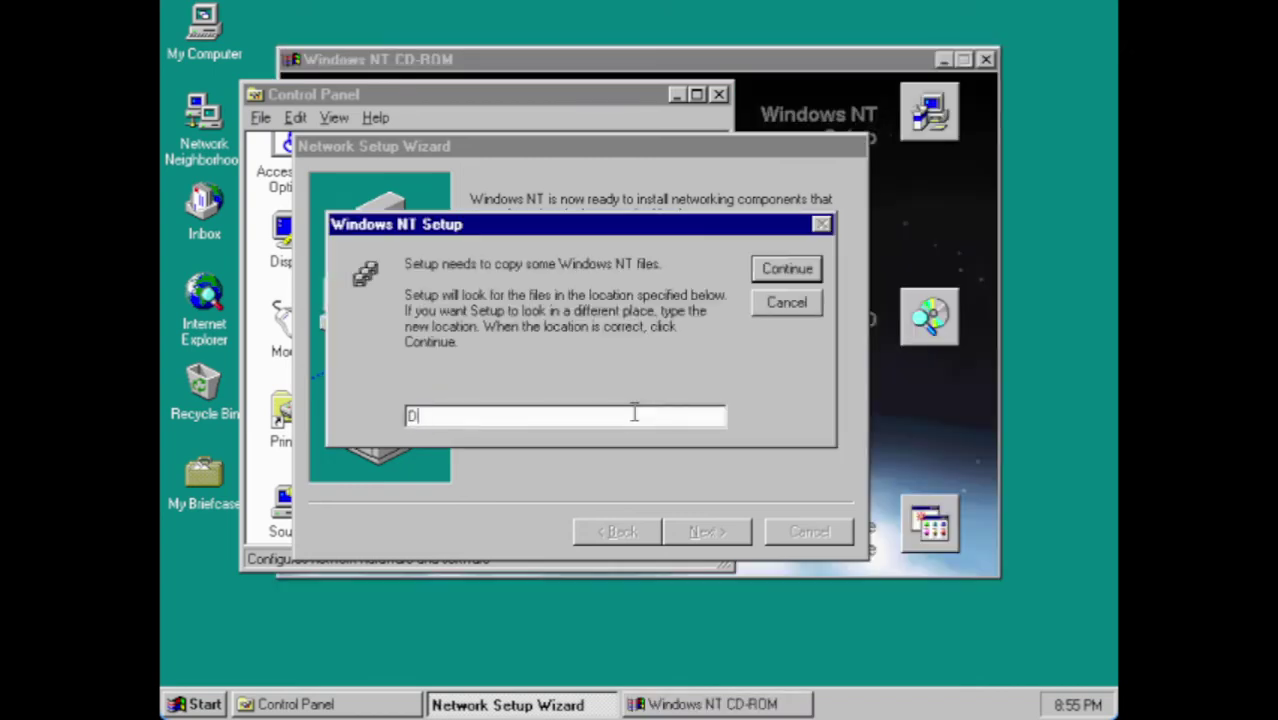
pyautogui.click(805, 268)
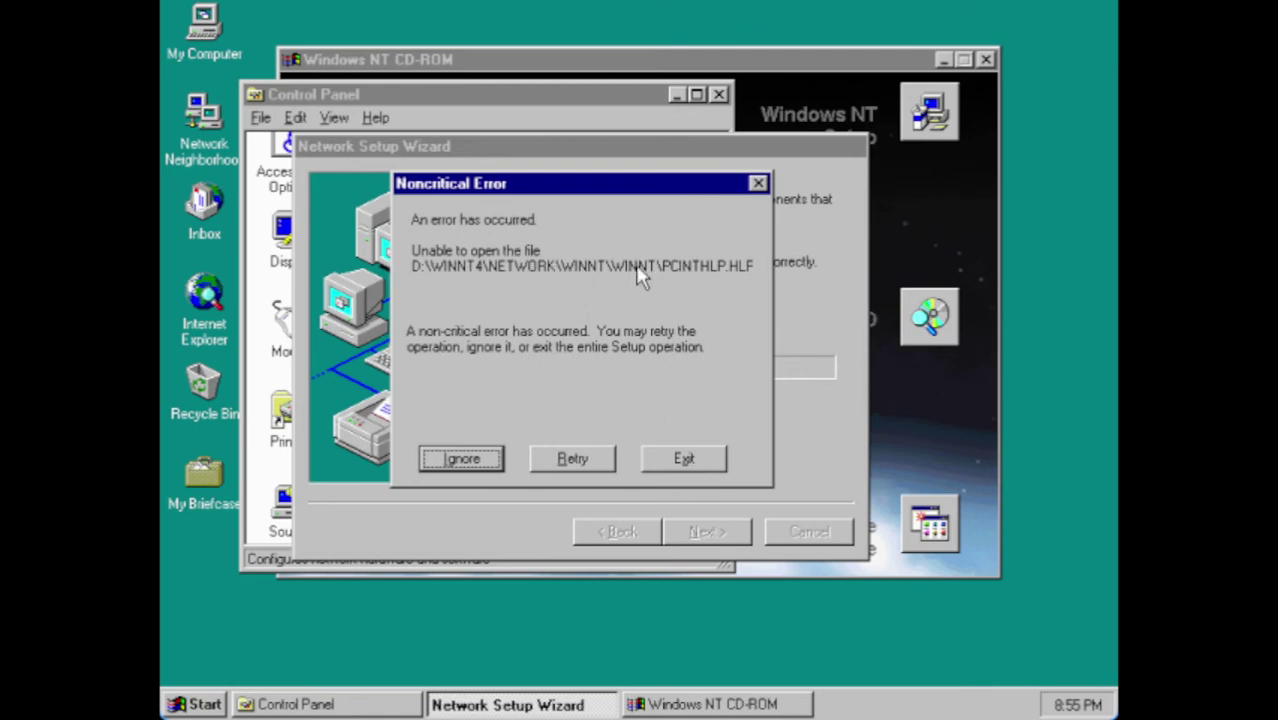
pyautogui.click(545, 456)
pyautogui.click(462, 459)
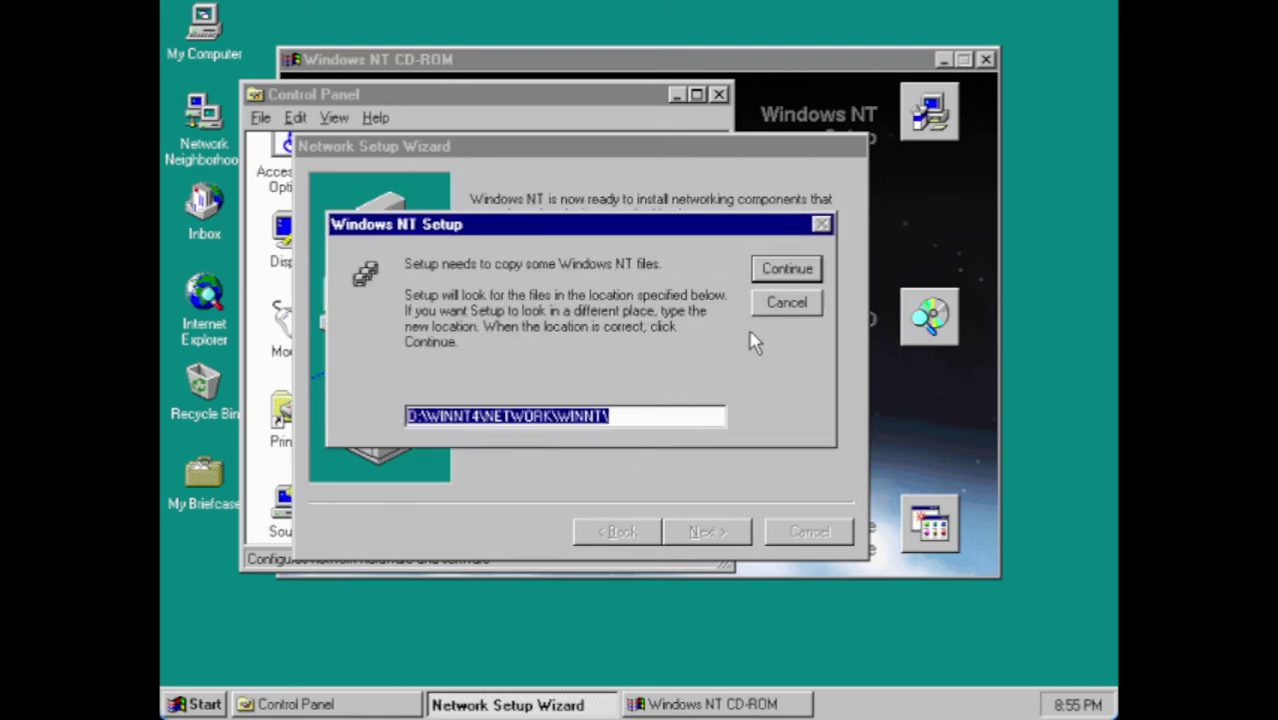
# Set the file location to D:\, keep the duplex setting, use DHCP for TCP/IP, and skip RTL8029.SYS
pyautogui.write('D:\\')
pyautogui.press('Return')
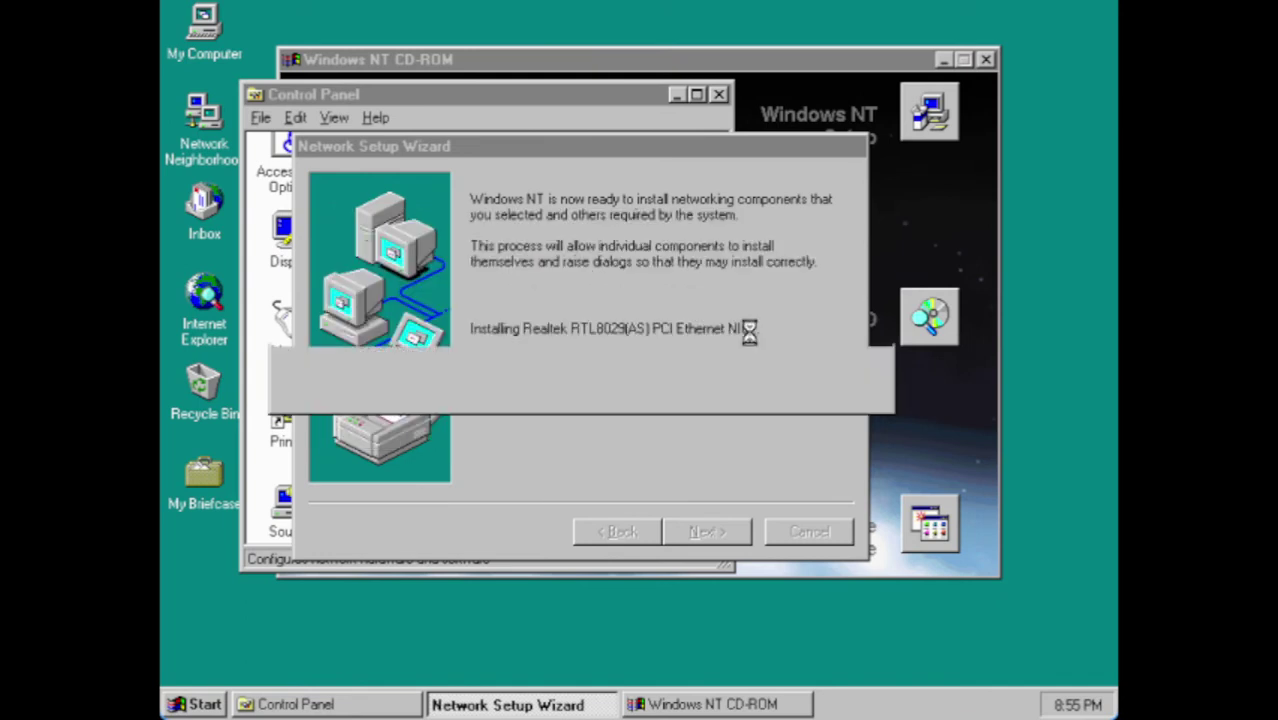
pyautogui.click(825, 304)
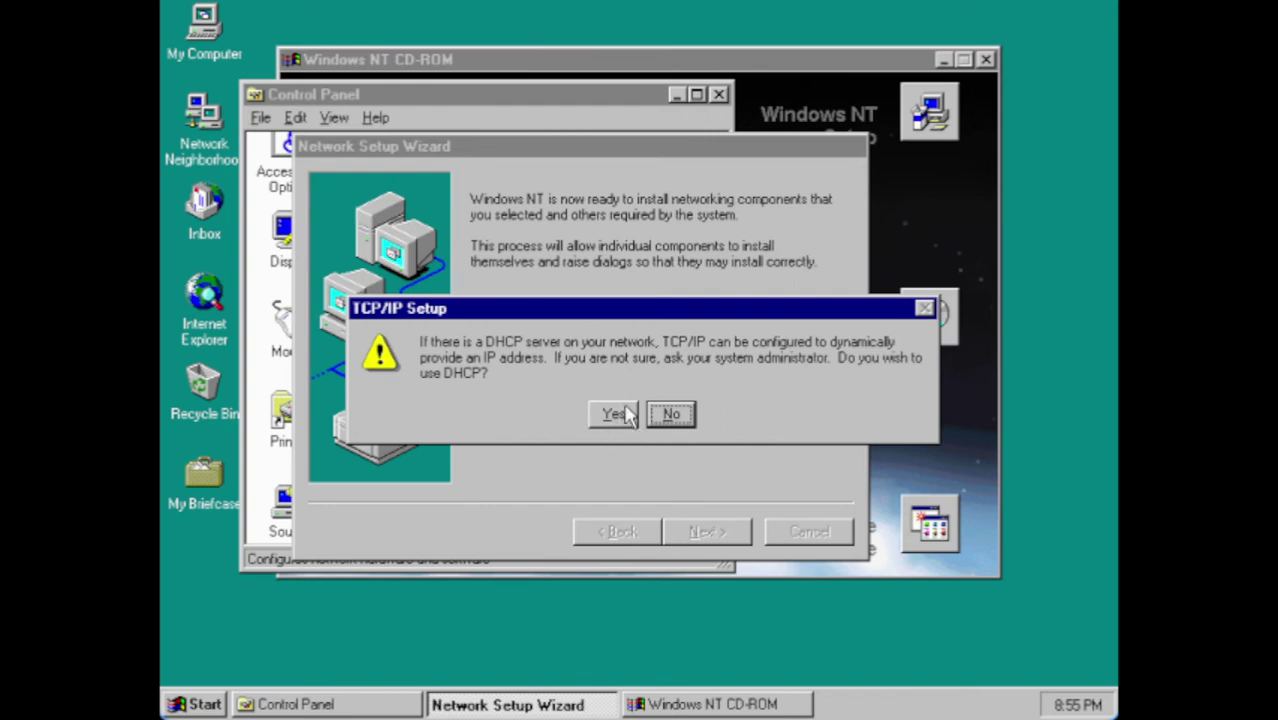
pyautogui.click(616, 414)
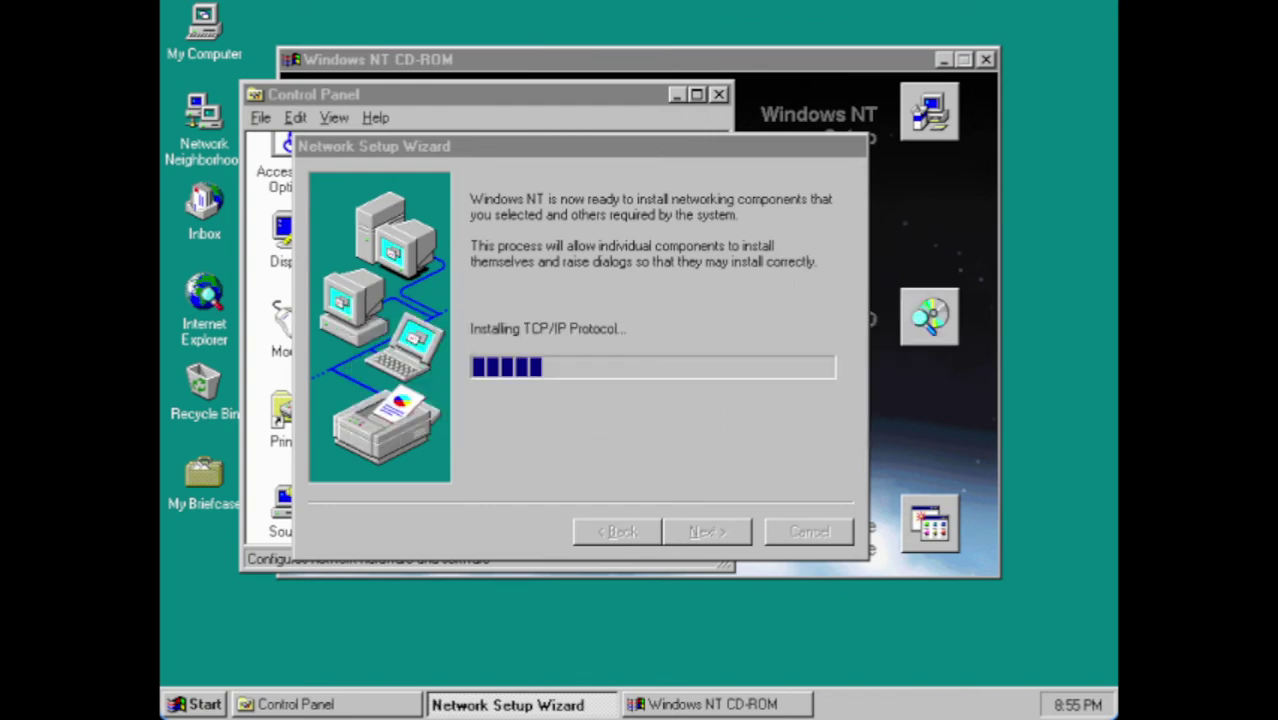
pyautogui.click(985, 59)
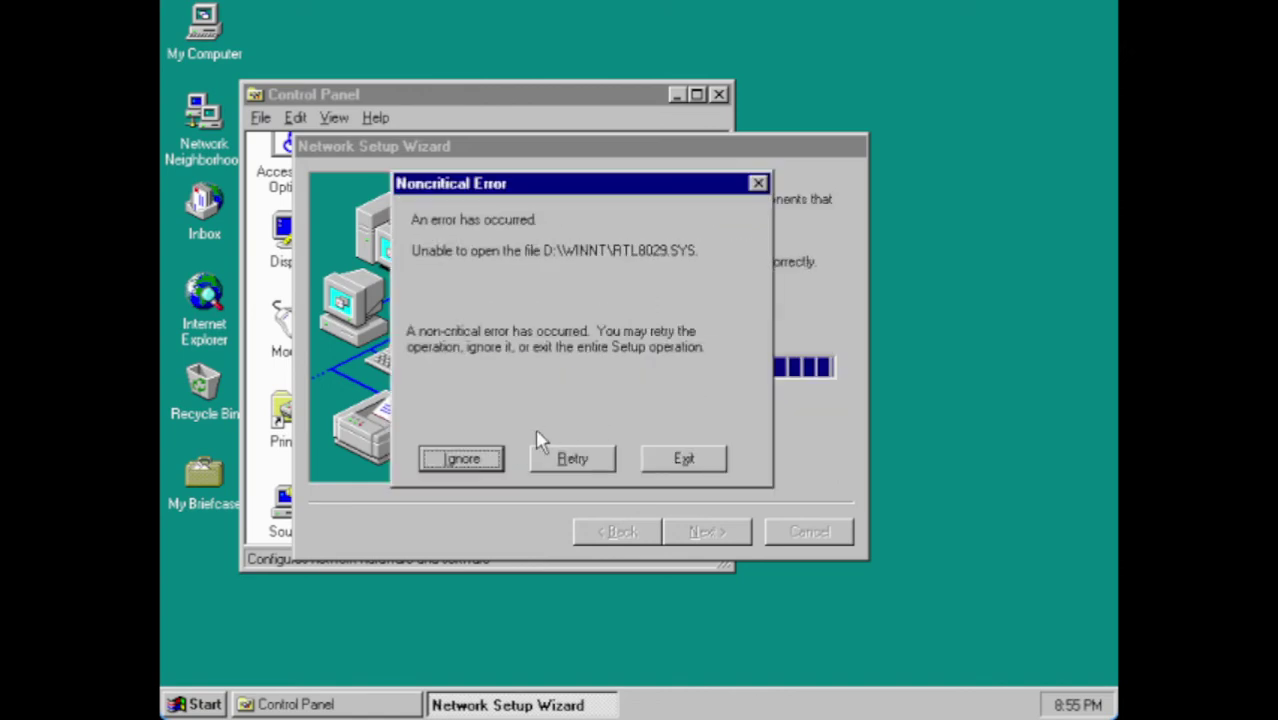
pyautogui.click(488, 458)
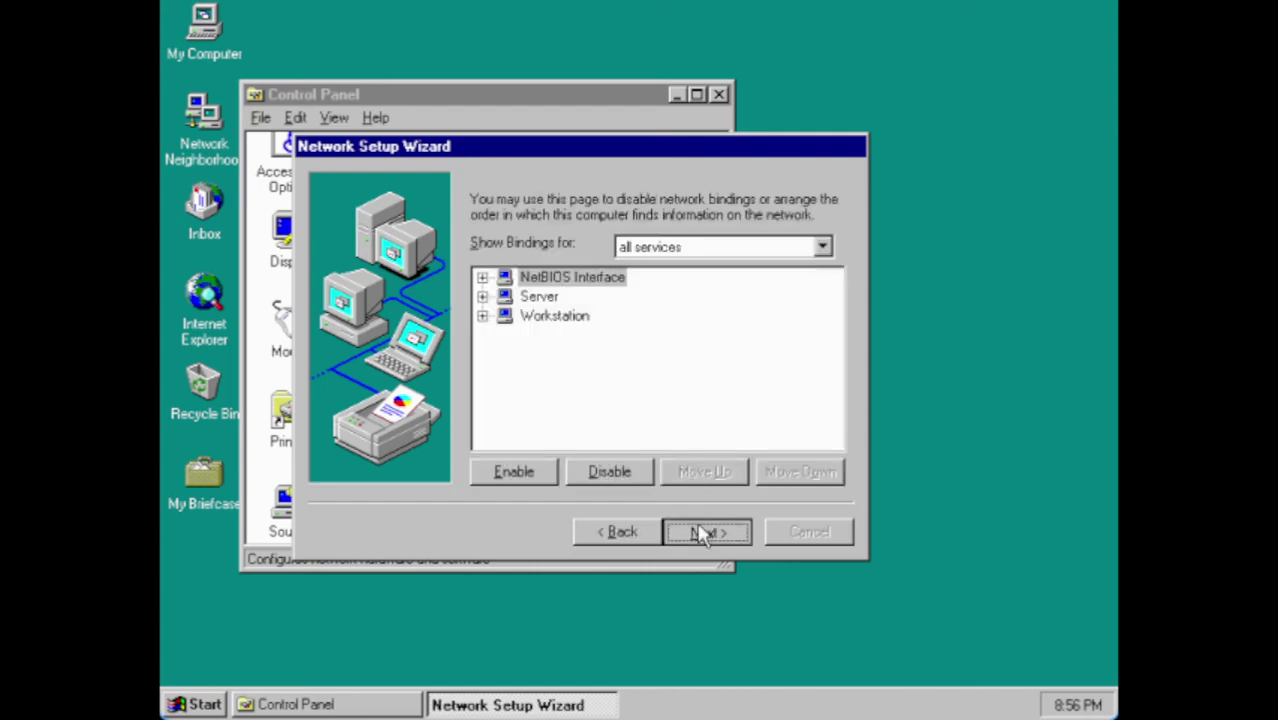
# Accept the default bindings, start the network, and finish setup with the computer in WORKGROUP
pyautogui.click(703, 532)
pyautogui.click(706, 532)
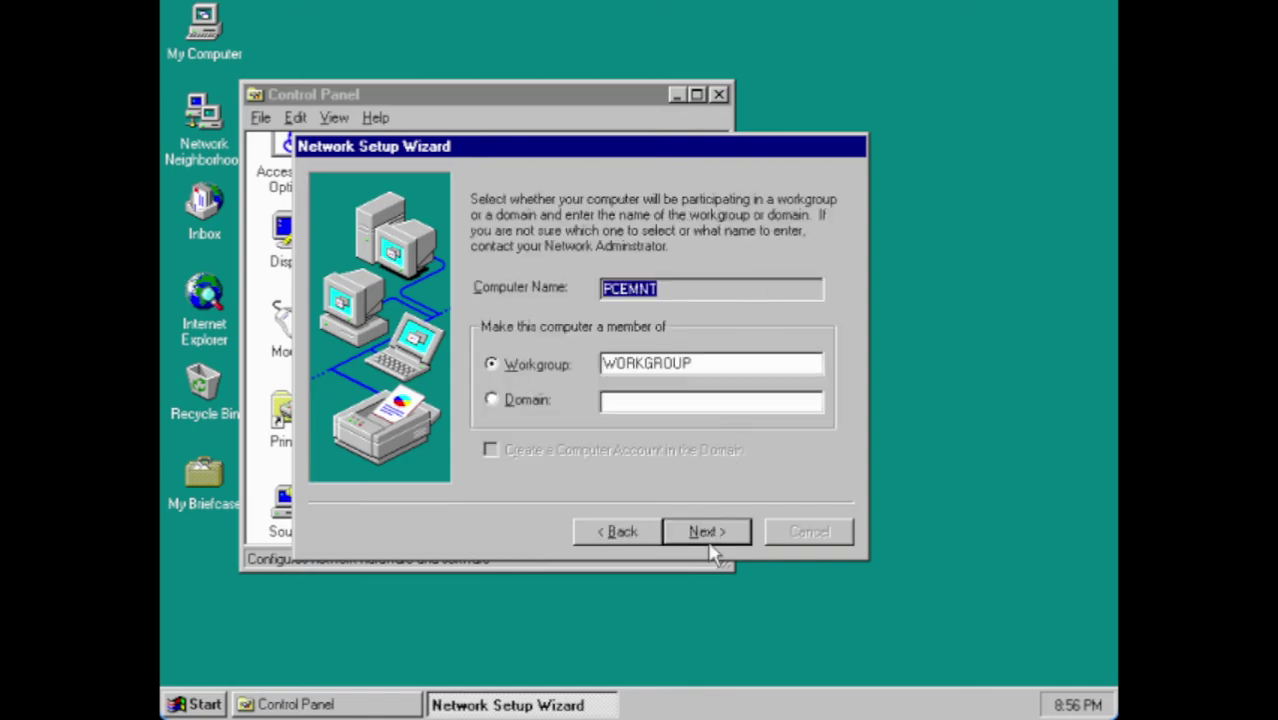
pyautogui.click(710, 533)
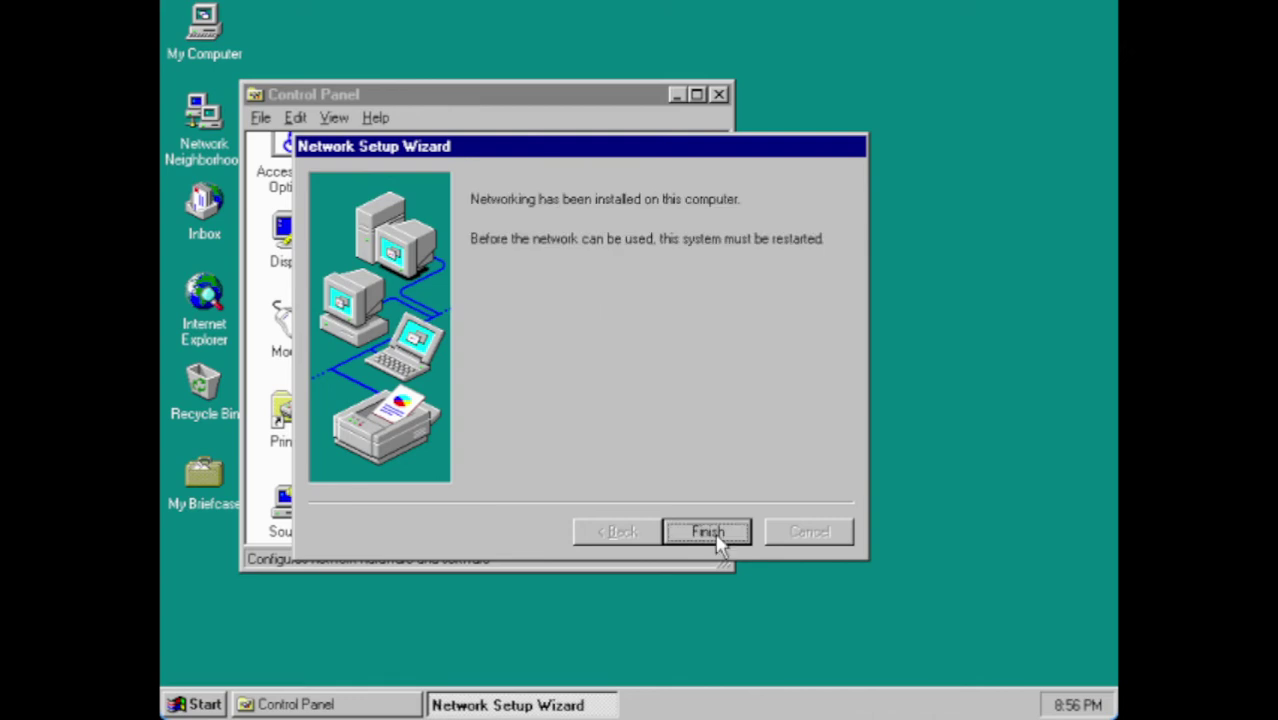
pyautogui.click(716, 538)
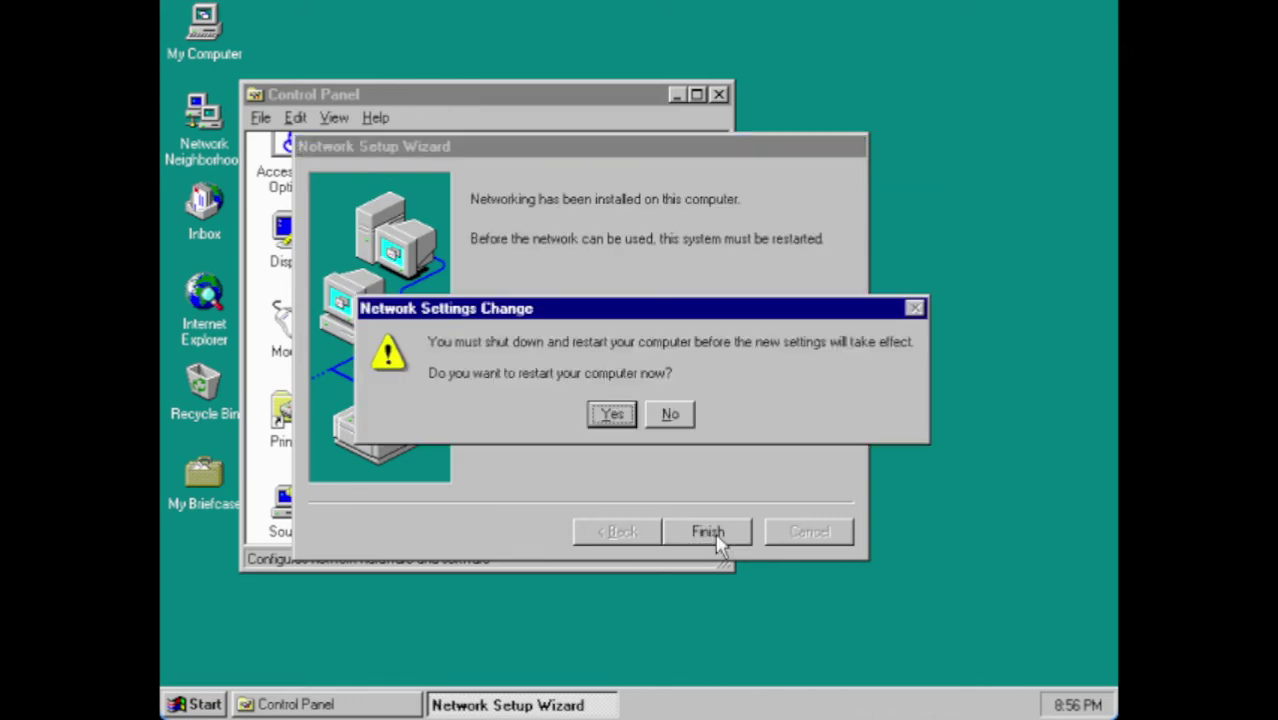
# Restart Windows NT to apply the new network settings, then open My Computer
pyautogui.click(618, 412)
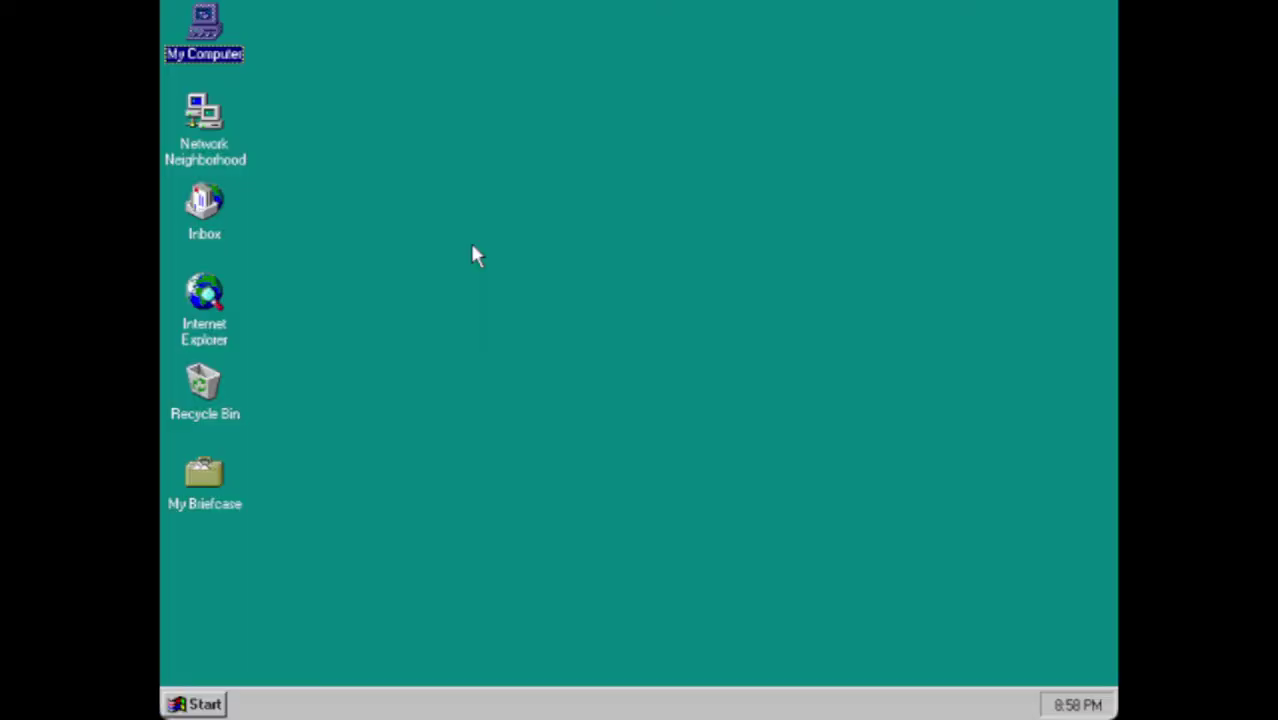
pyautogui.doubleClick(210, 55)
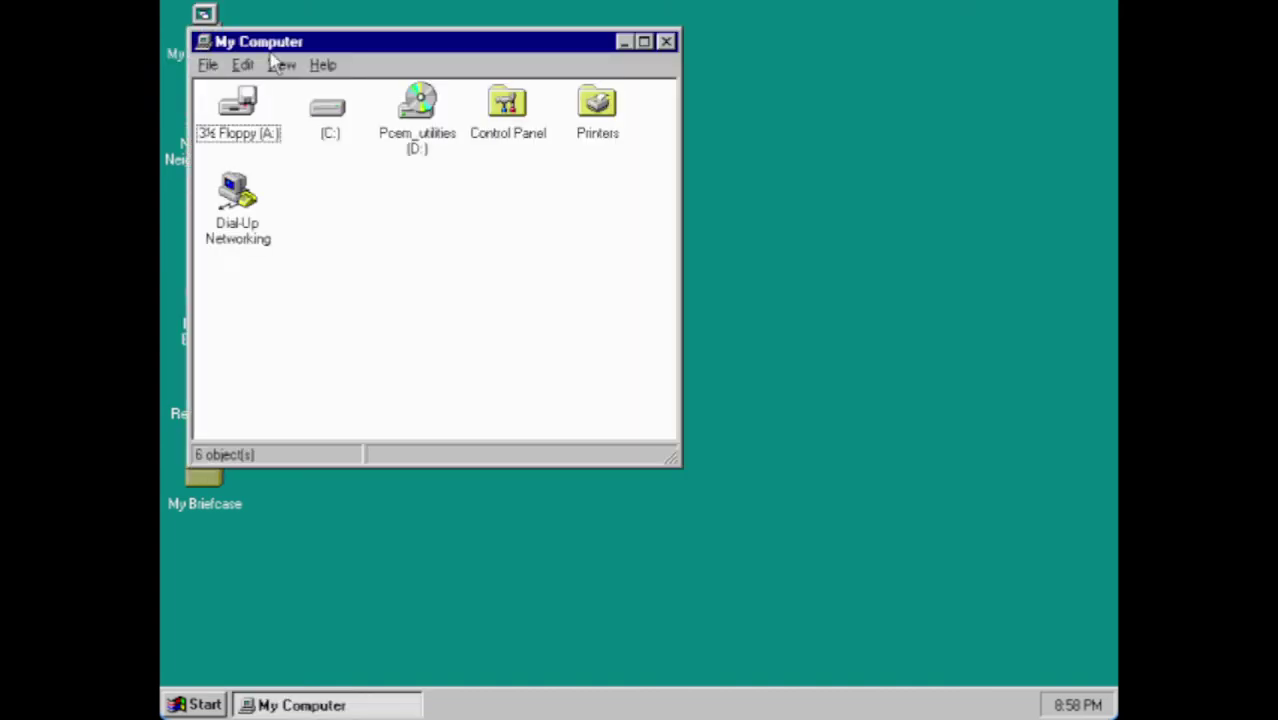
pyautogui.click(324, 68)
# Set View > Options to single-window browsing with the full path shown in the title bar
pyautogui.moveTo(281, 65)
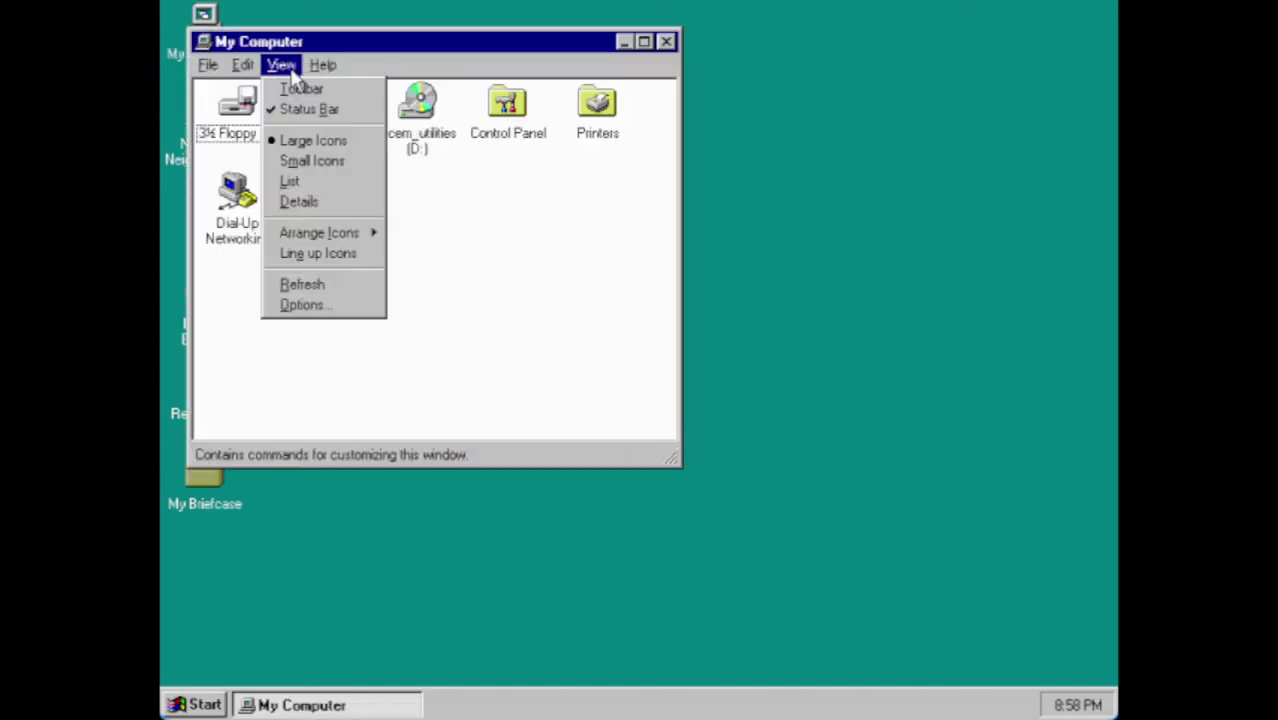
pyautogui.click(318, 314)
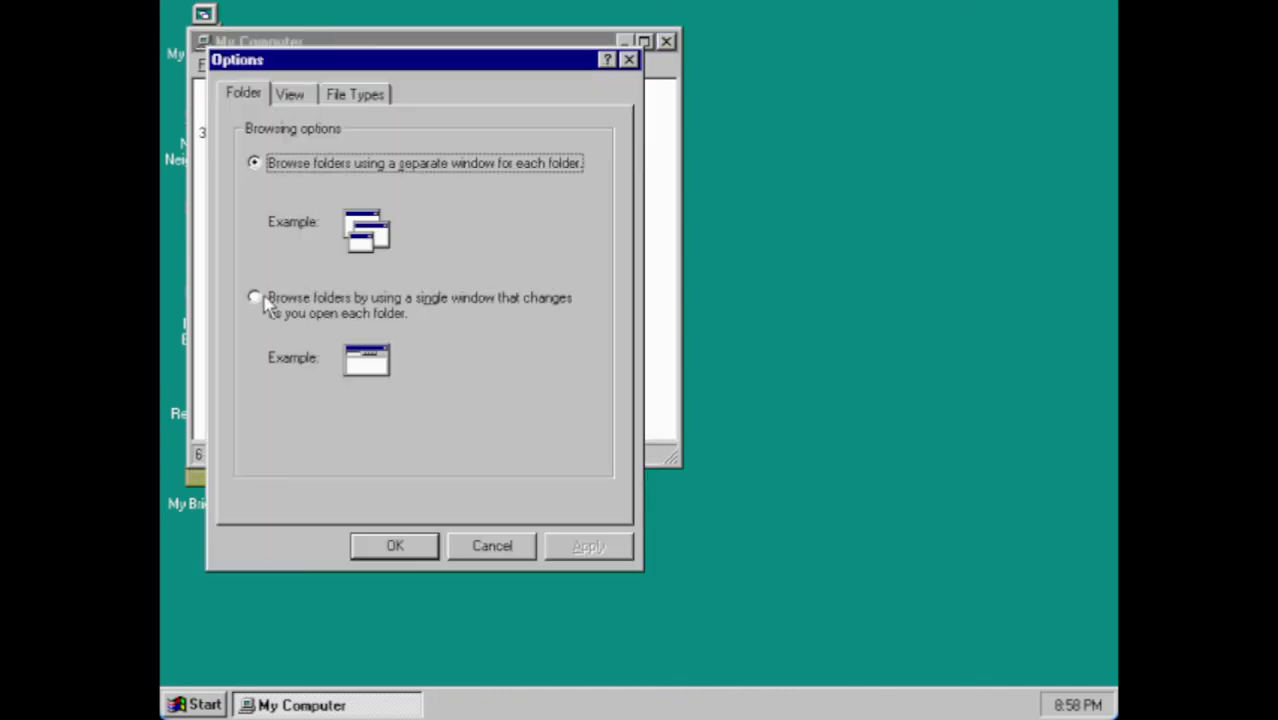
pyautogui.click(265, 304)
pyautogui.click(287, 95)
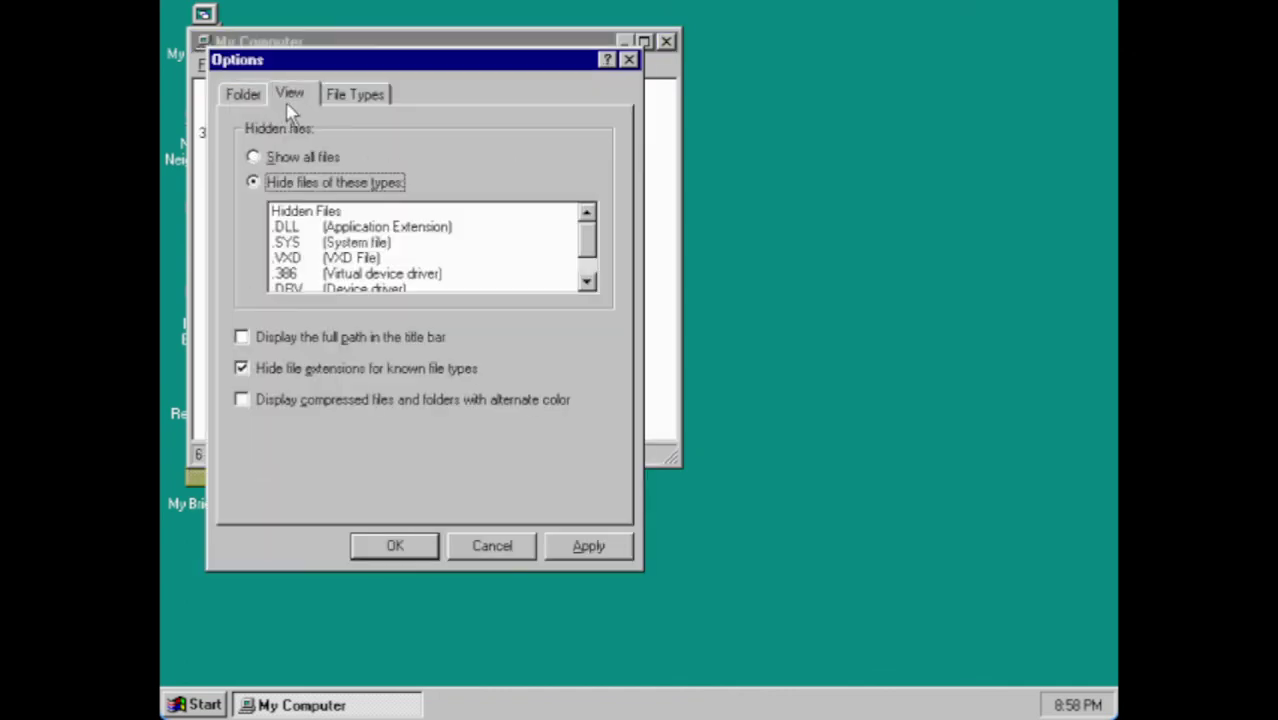
pyautogui.click(354, 340)
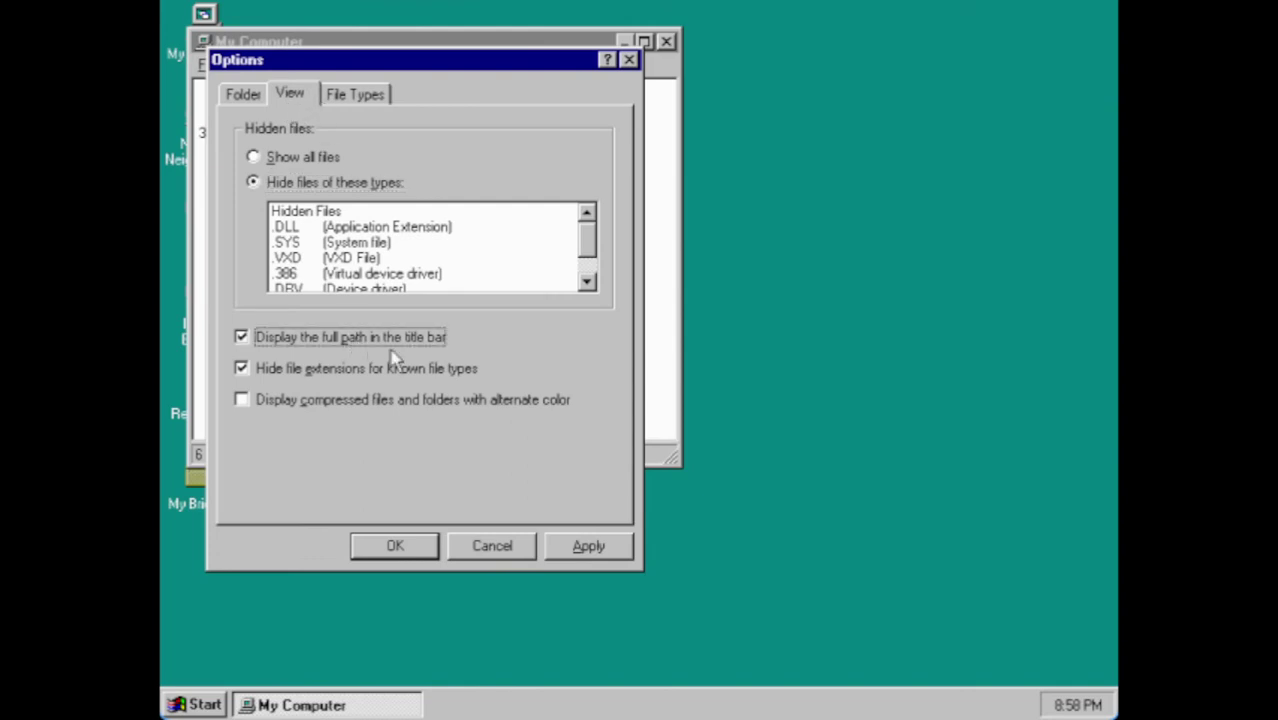
pyautogui.click(363, 93)
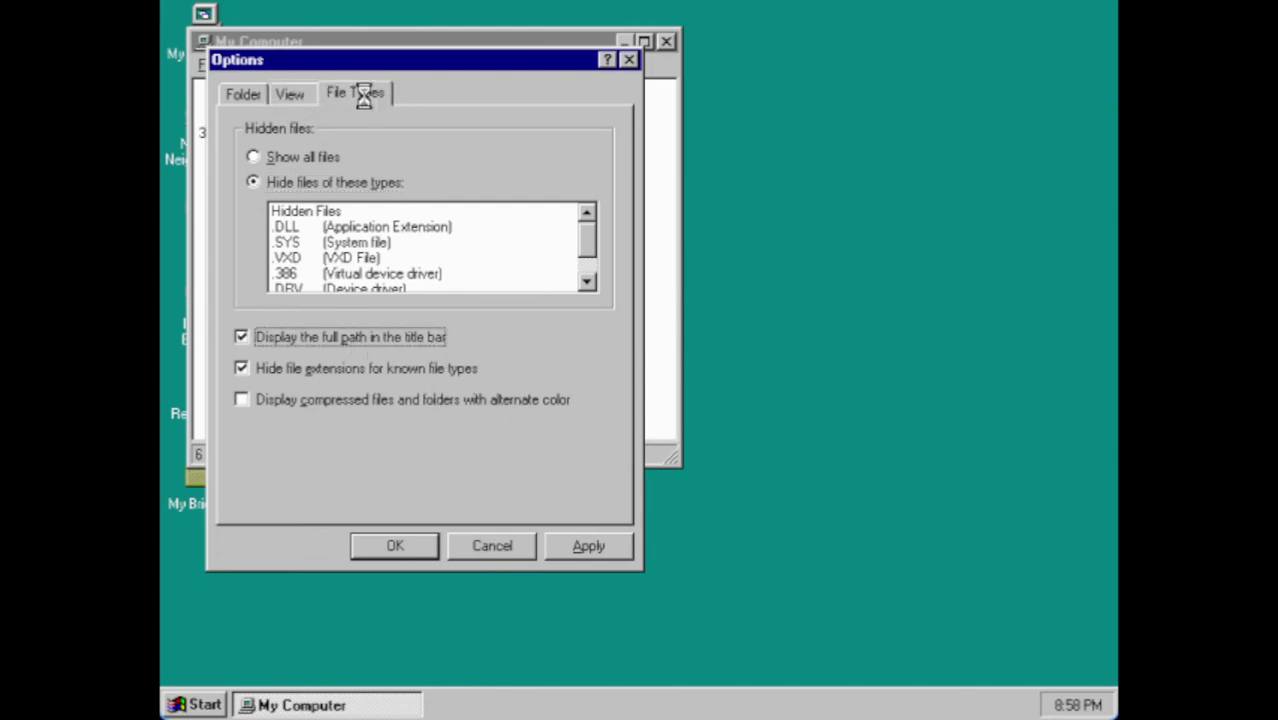
pyautogui.click(416, 557)
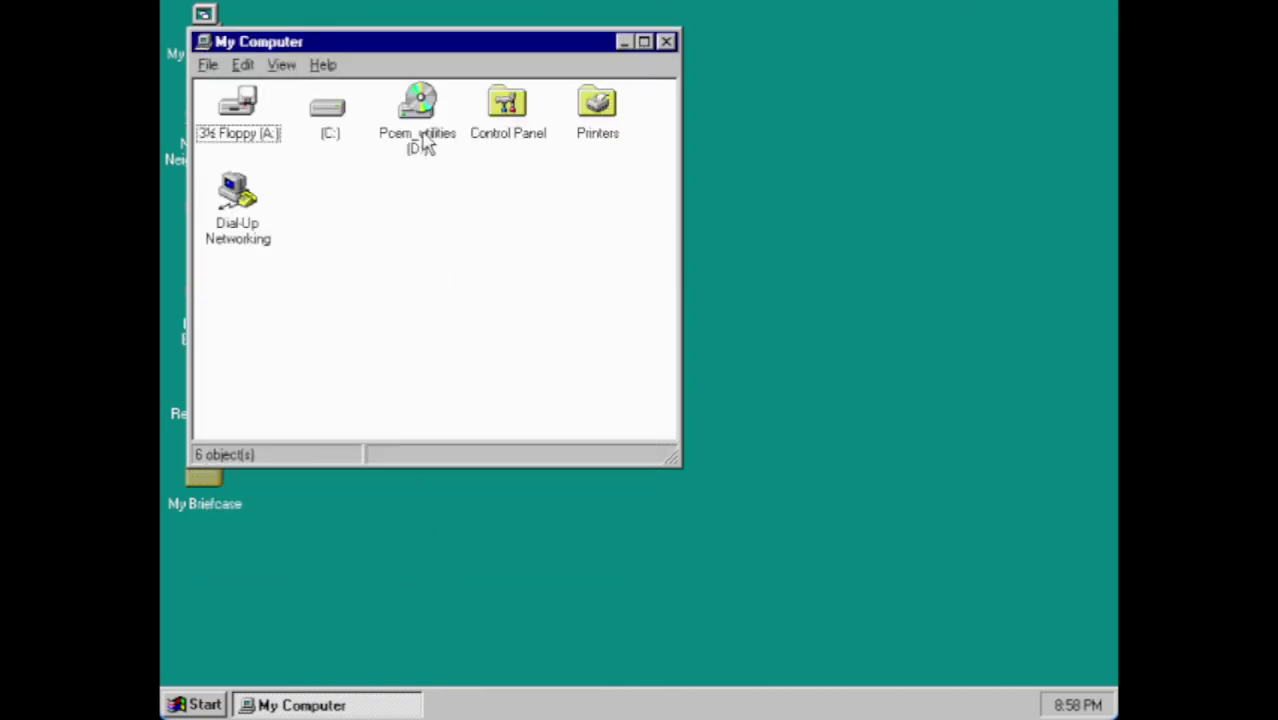
pyautogui.click(427, 150)
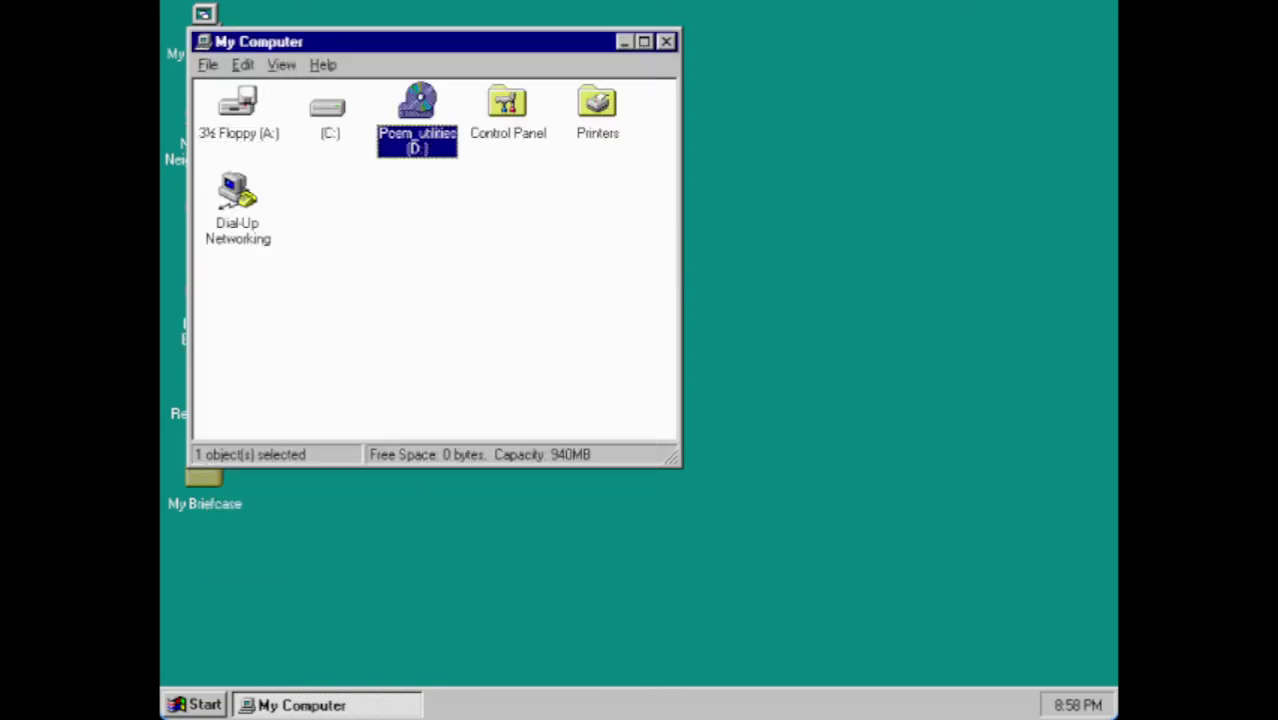
# Open D:\WINNT4 and run Sp6ai386 to start extracting the service pack
pyautogui.doubleClick(420, 112)
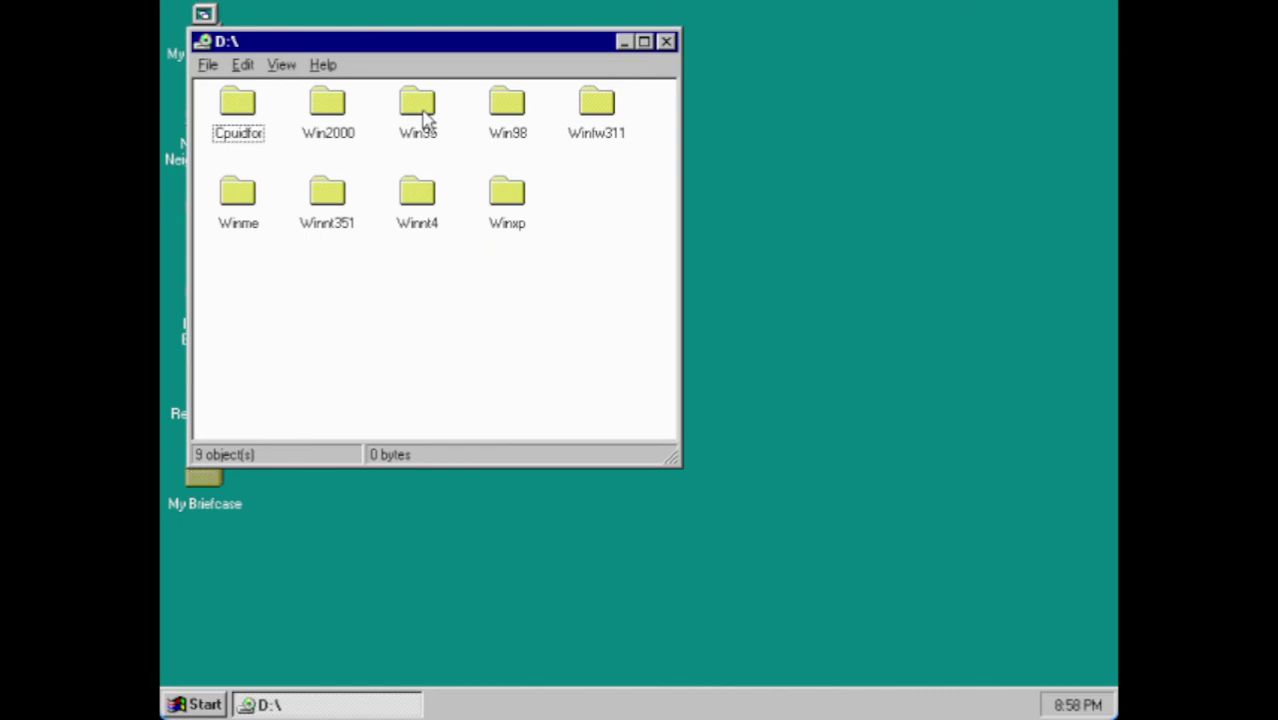
pyautogui.doubleClick(416, 190)
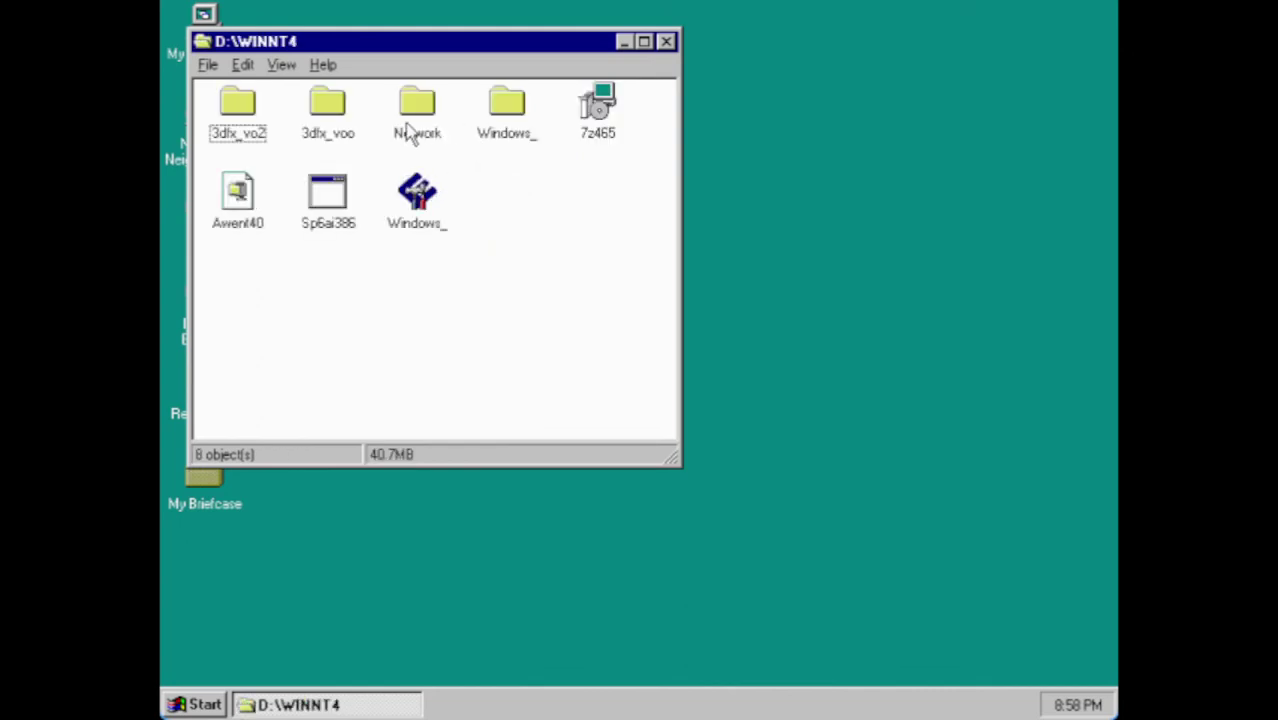
pyautogui.doubleClick(318, 200)
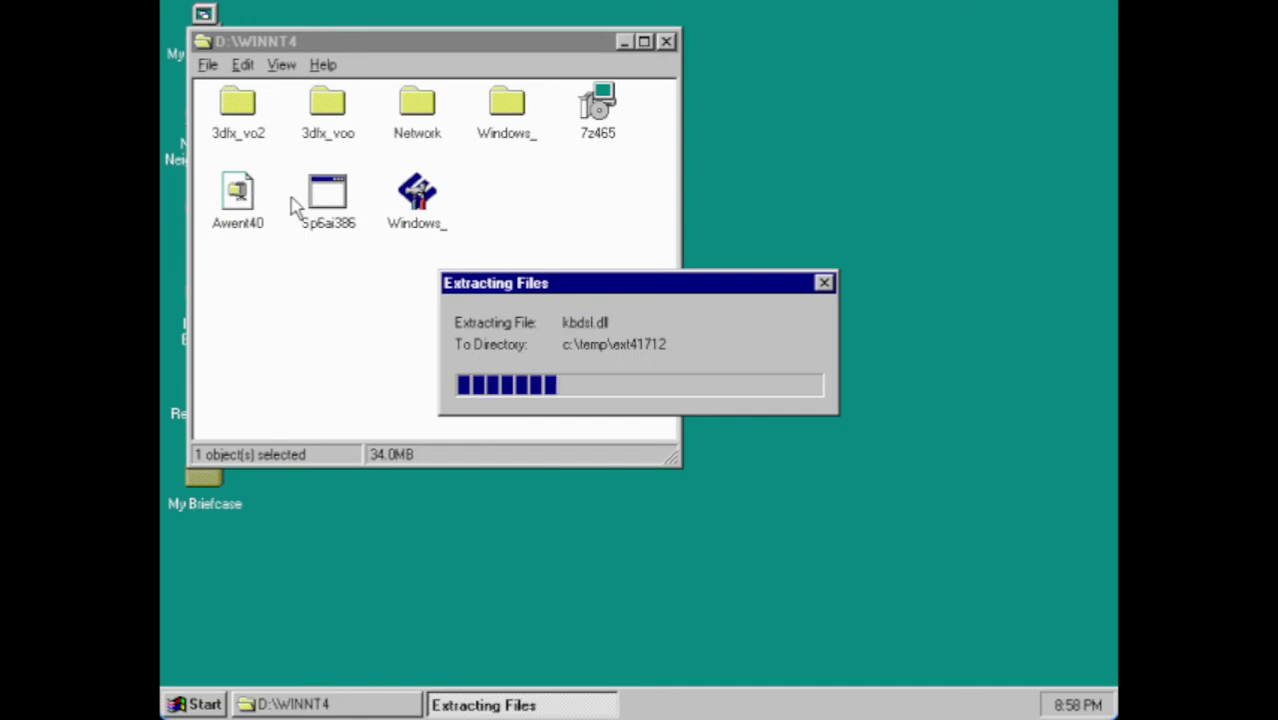
# Run the Awent40 self-extractor and change its unzip folder to C:\DRIVERS\WINNT\SOUND
pyautogui.doubleClick(249, 204)
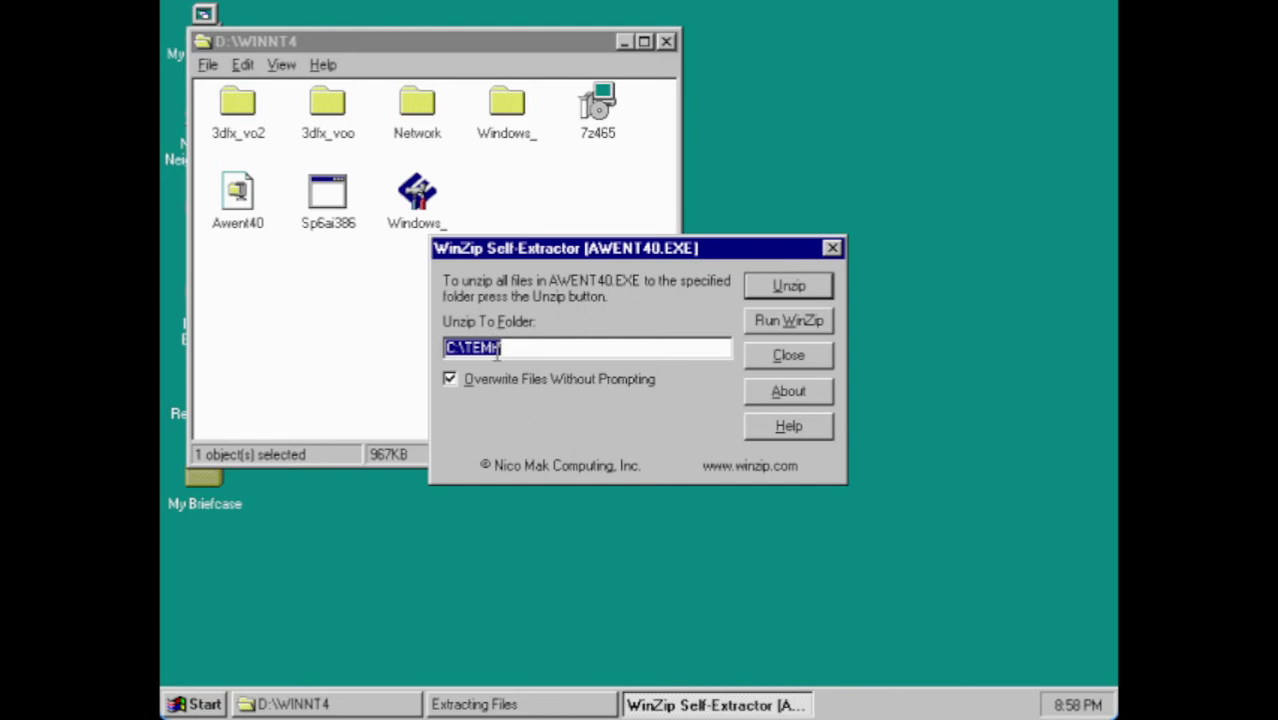
pyautogui.write('C:\\')
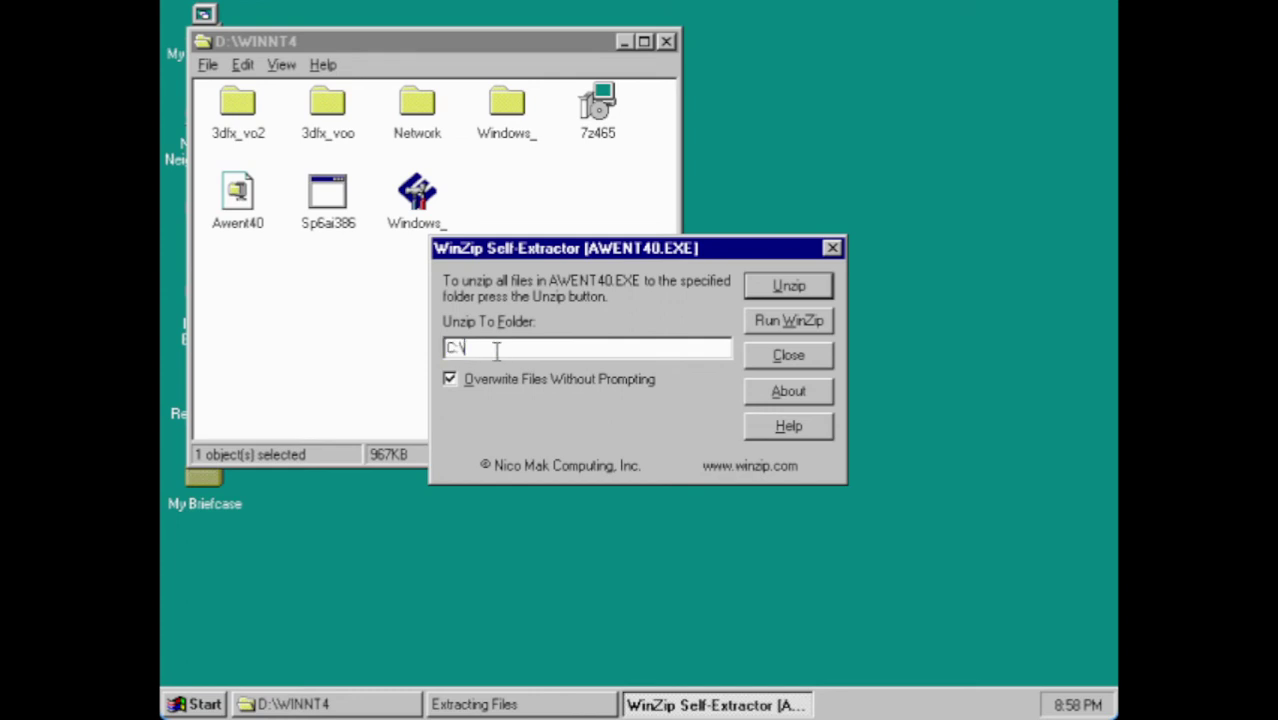
pyautogui.write('DRIVERS\\WNT4')
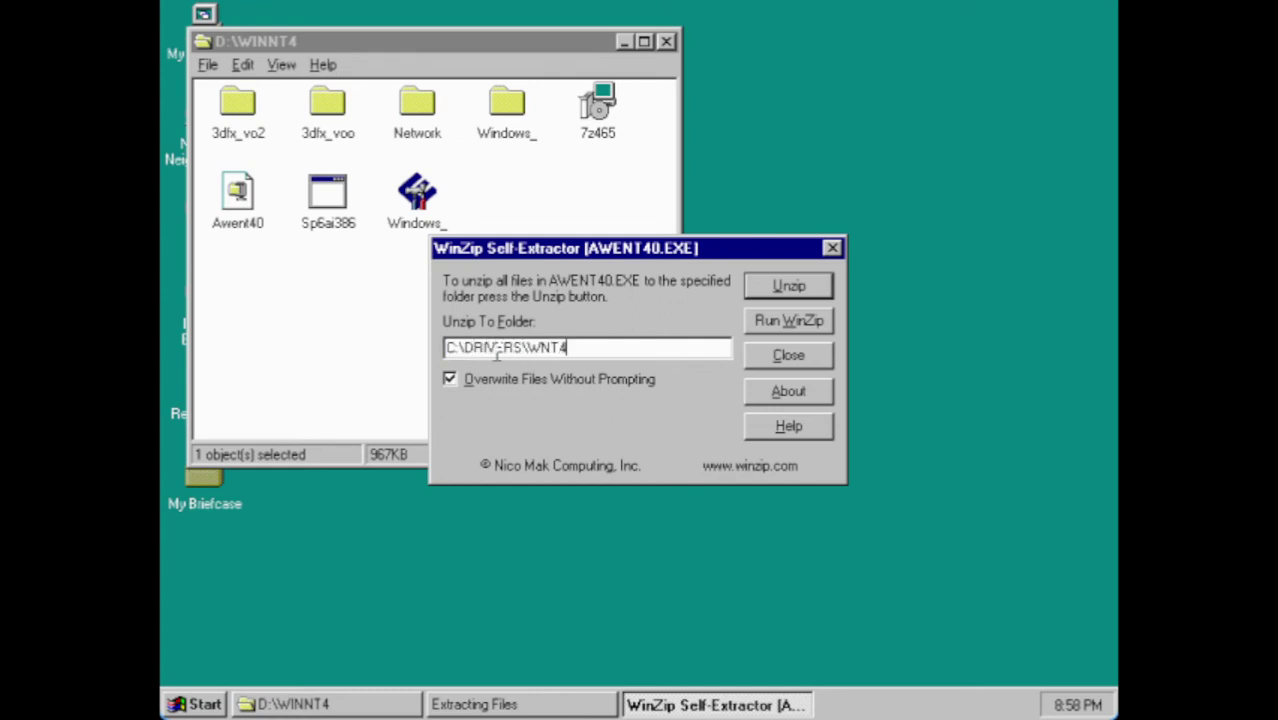
pyautogui.press('BackSpace')
pyautogui.press('BackSpace')
pyautogui.press('BackSpace')
pyautogui.write('INNT')
pyautogui.write('N')
pyautogui.press('BackSpace')
pyautogui.write('\\SOUND')
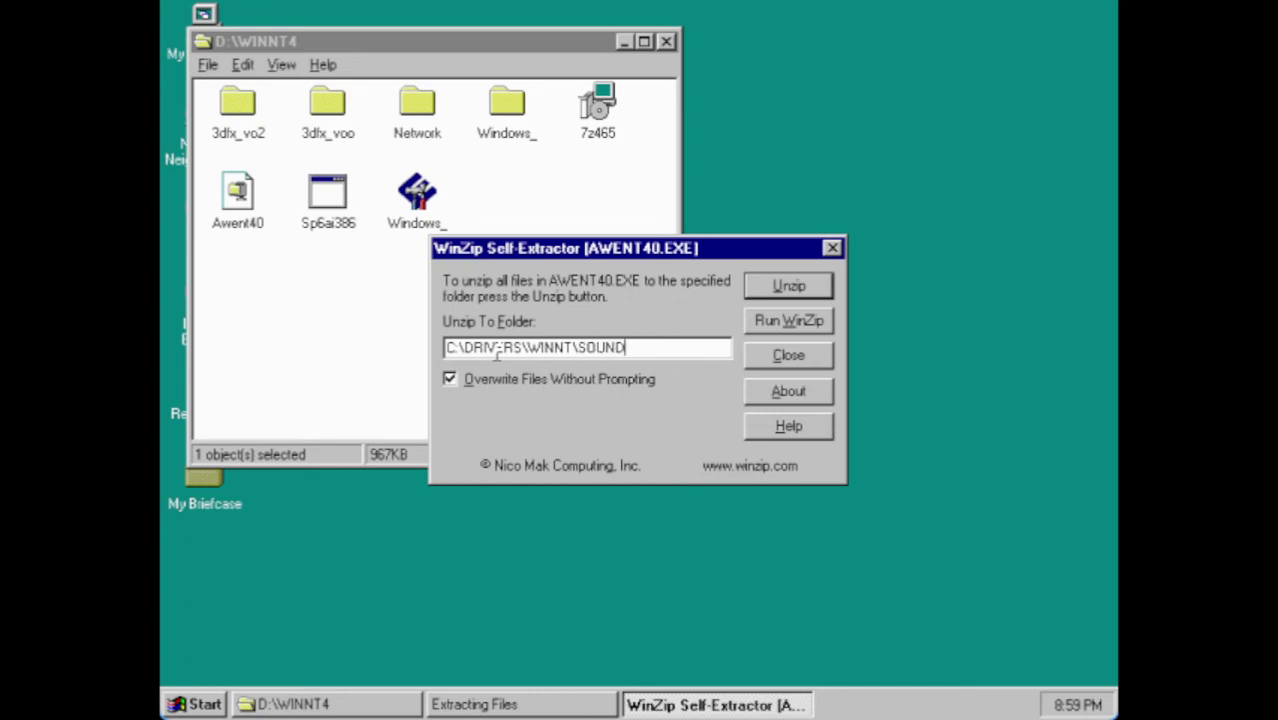
# Extract the Awent40 sound files, then accept the Service Pack 6 licence and start installing
pyautogui.click(805, 290)
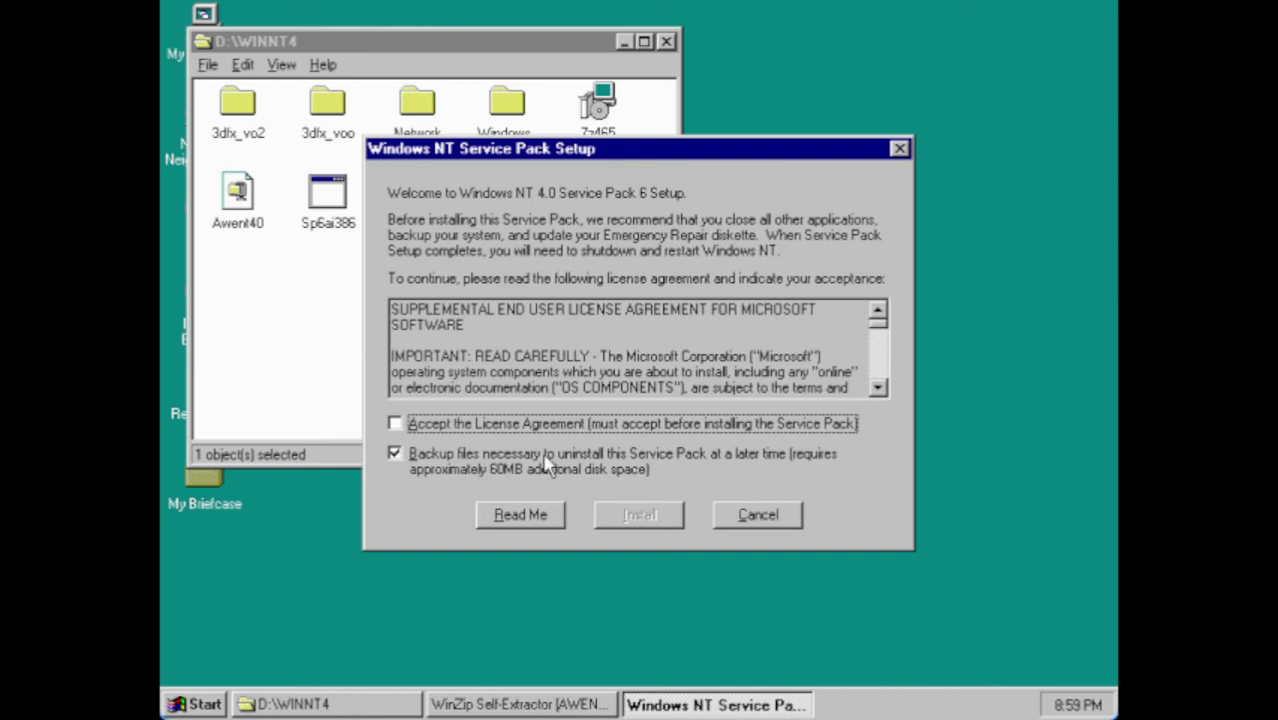
pyautogui.click(528, 428)
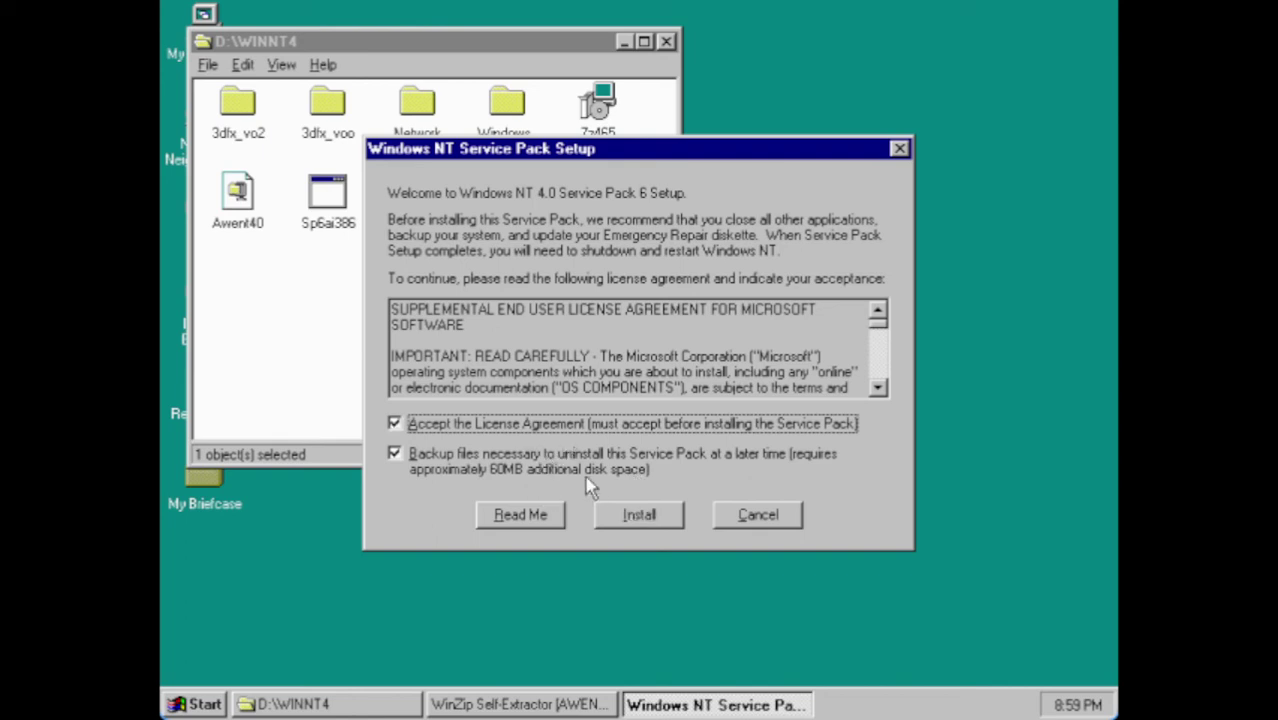
pyautogui.click(639, 518)
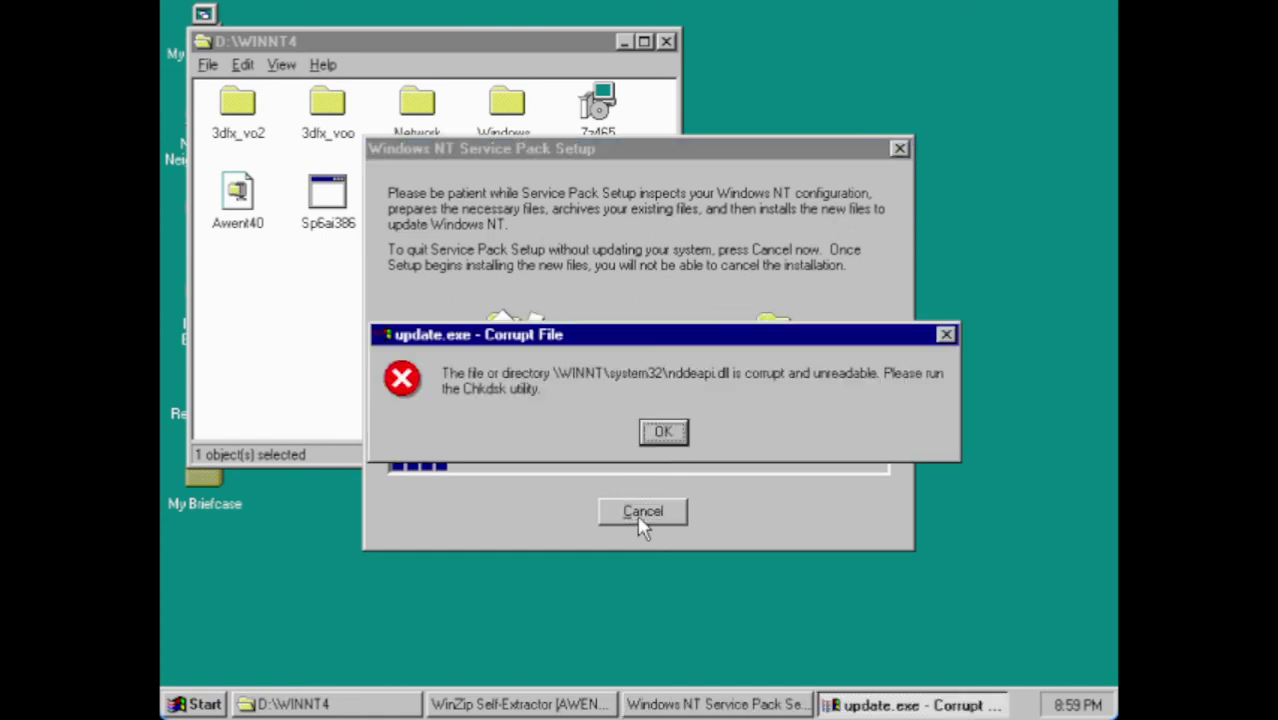
# Dismiss the nddeapi.dll Corrupt File error and close the D:\WINNT4 window while Service Pack 6 finishes
pyautogui.click(662, 432)
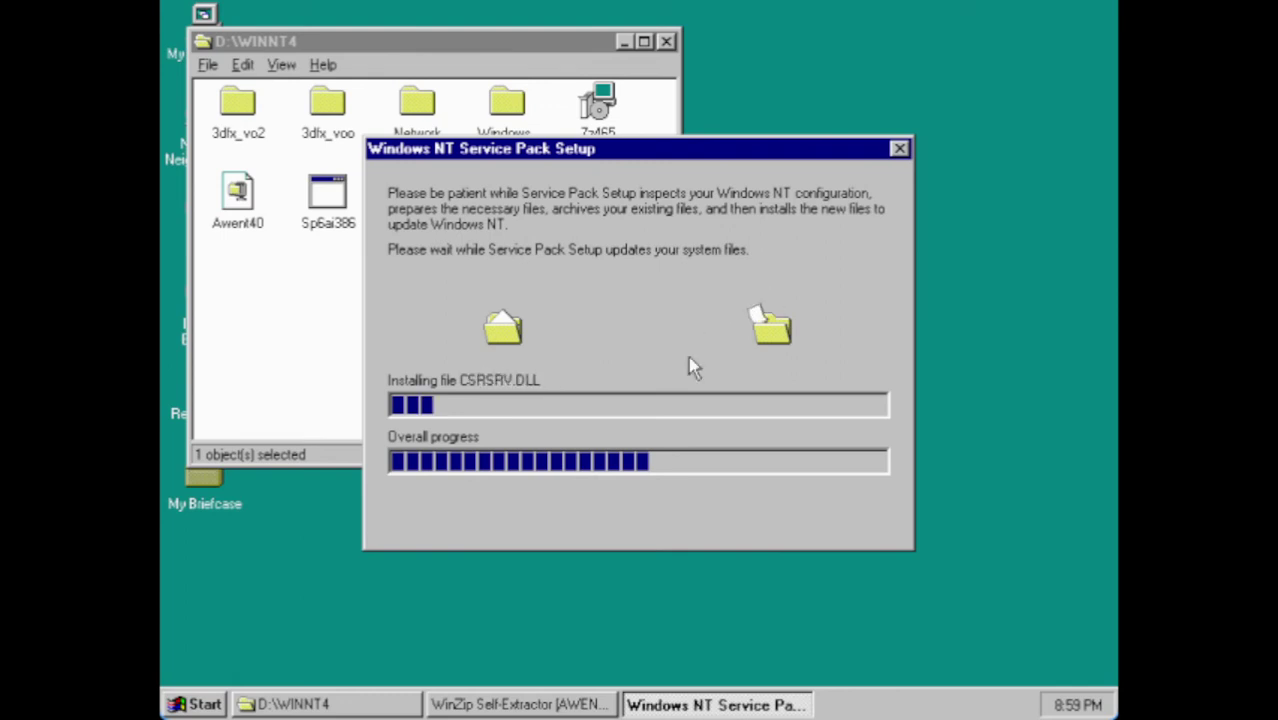
pyautogui.click(667, 42)
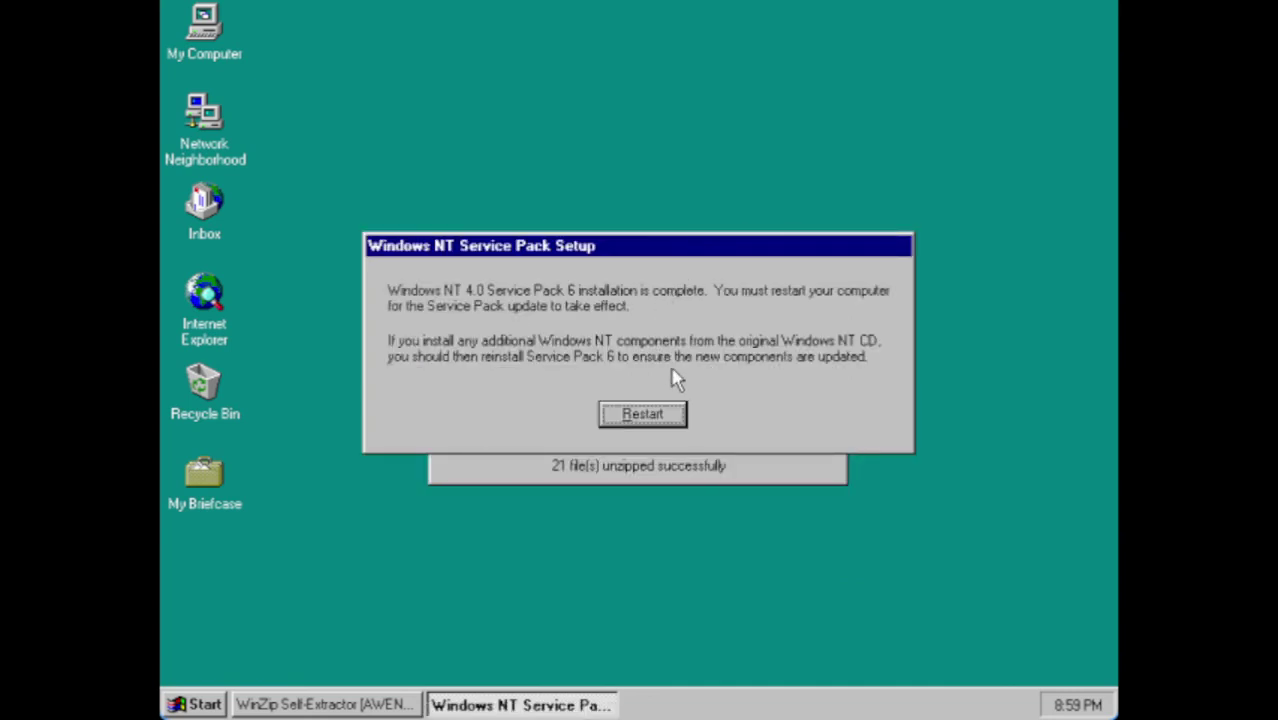
# Restart to apply Service Pack 6, then turn off the startup Welcome screen and close it
pyautogui.click(643, 414)
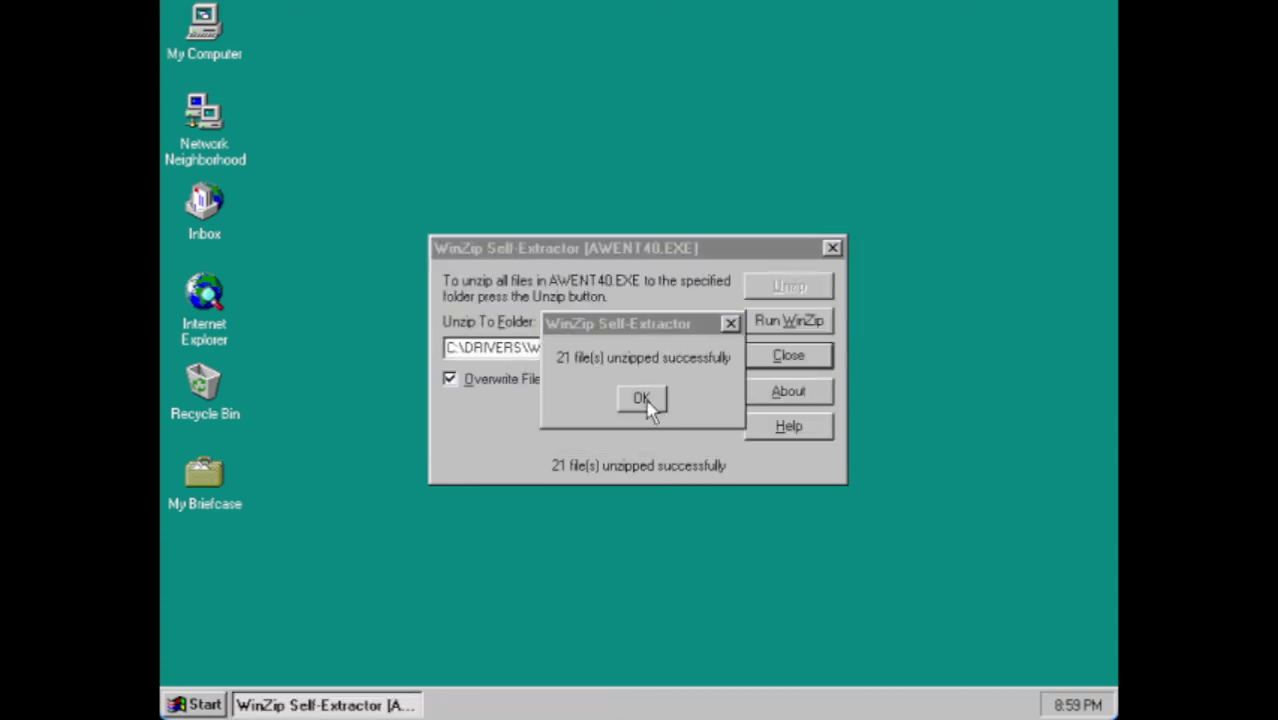
pyautogui.click(641, 410)
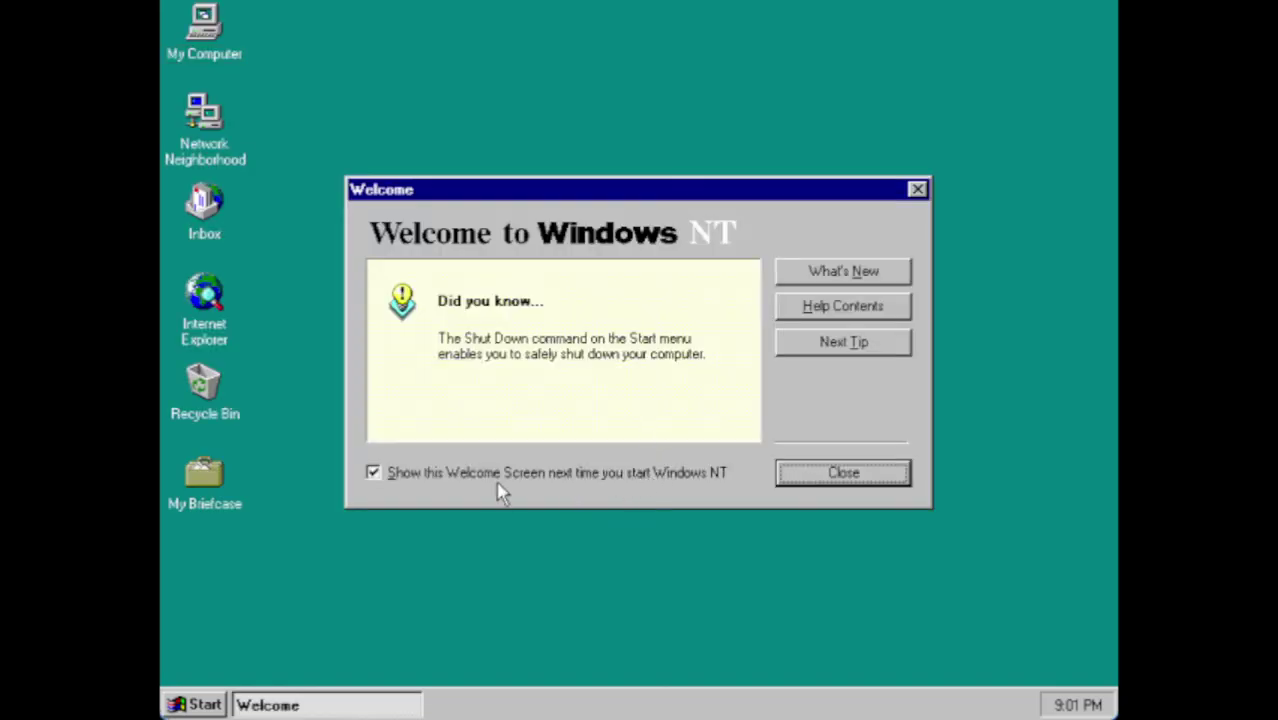
pyautogui.click(505, 476)
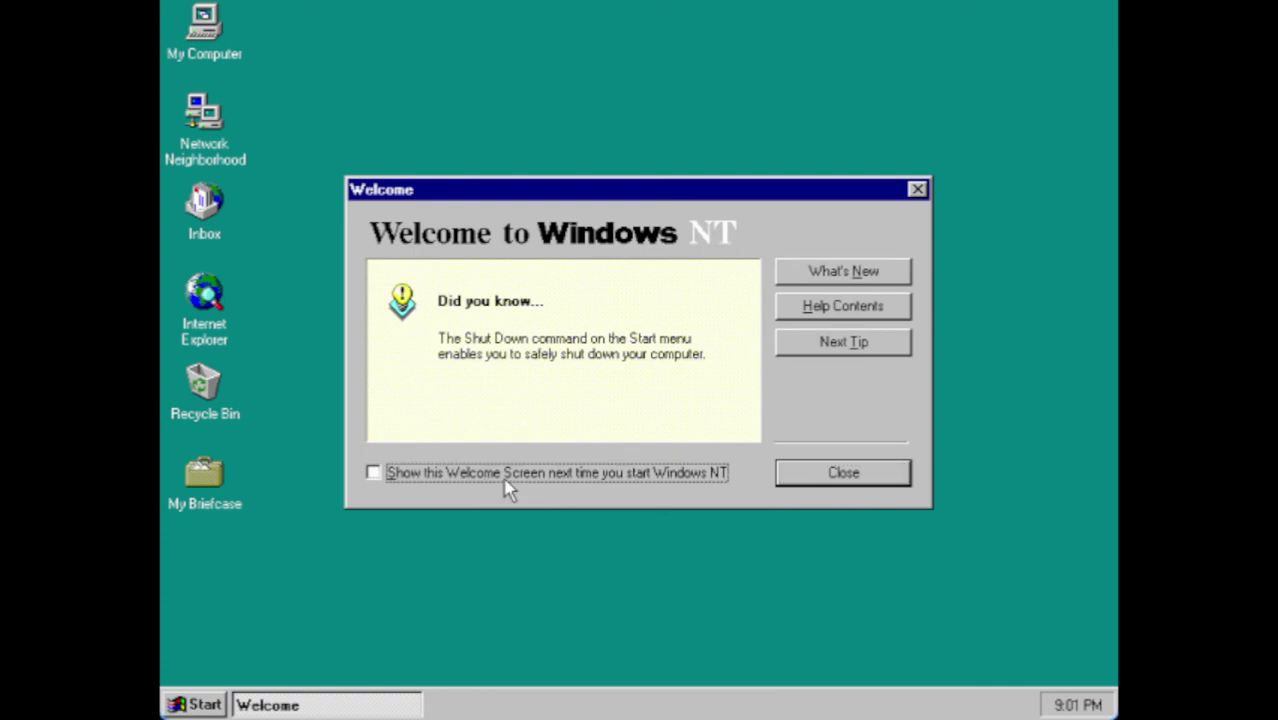
pyautogui.click(874, 479)
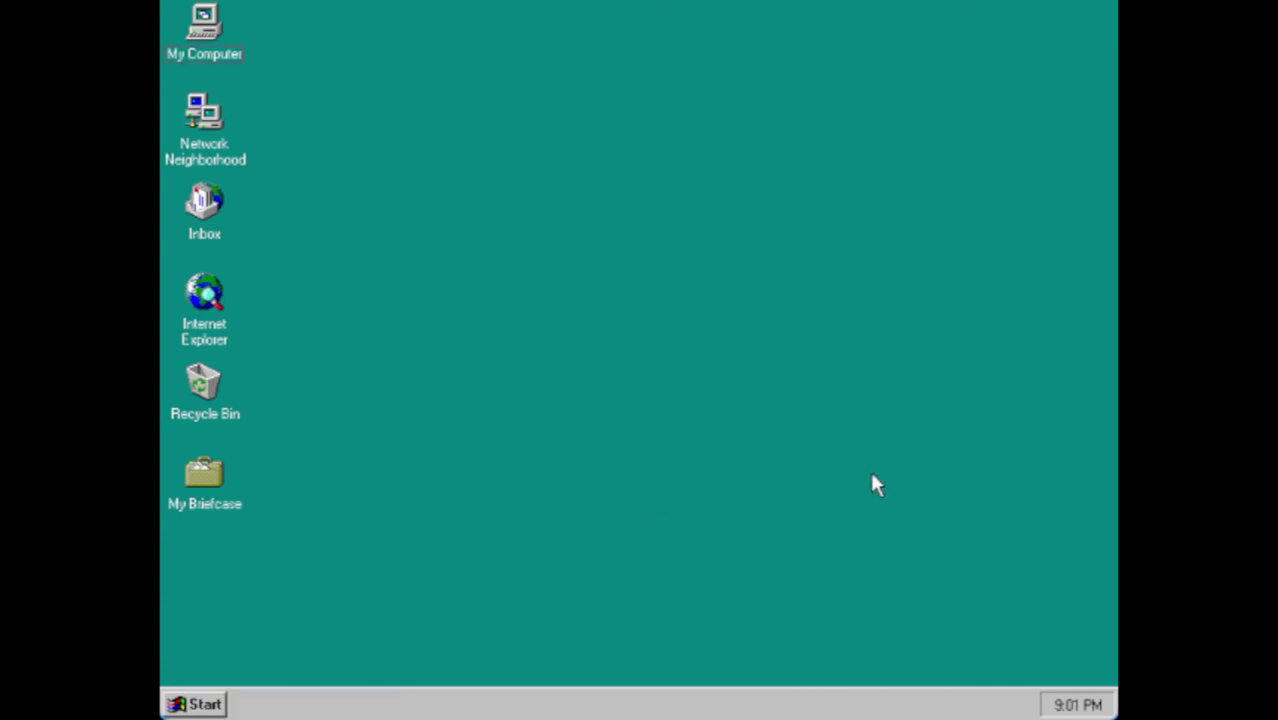
# In Control Panel's Multimedia Devices list, start adding an unlisted or updated driver
pyautogui.click(198, 706)
pyautogui.moveTo(228, 502)
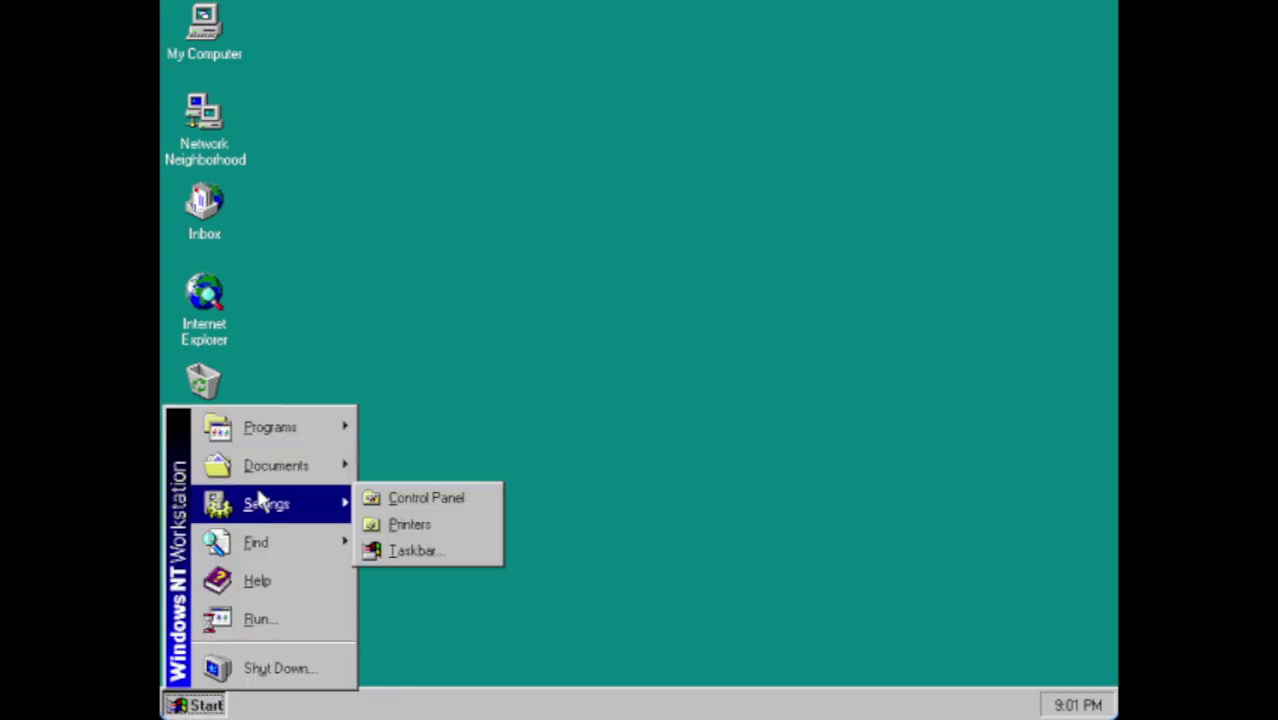
pyautogui.click(428, 500)
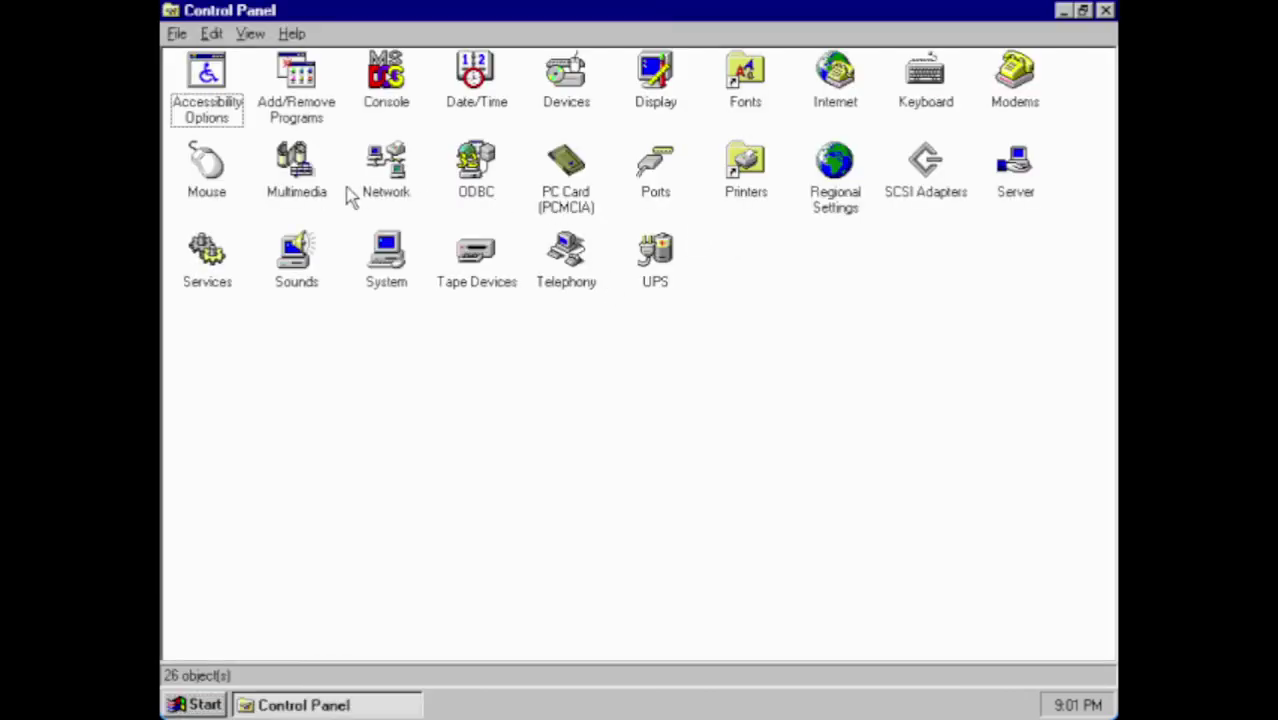
pyautogui.doubleClick(314, 196)
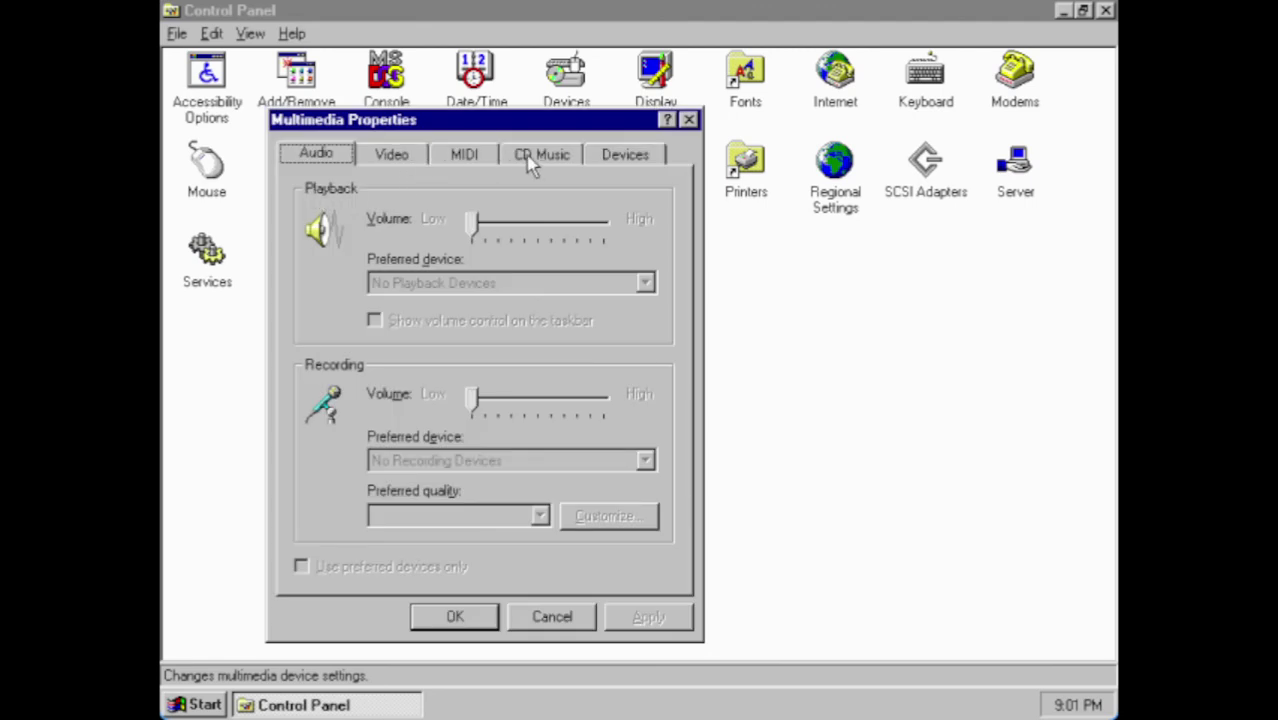
pyautogui.click(390, 160)
pyautogui.click(621, 160)
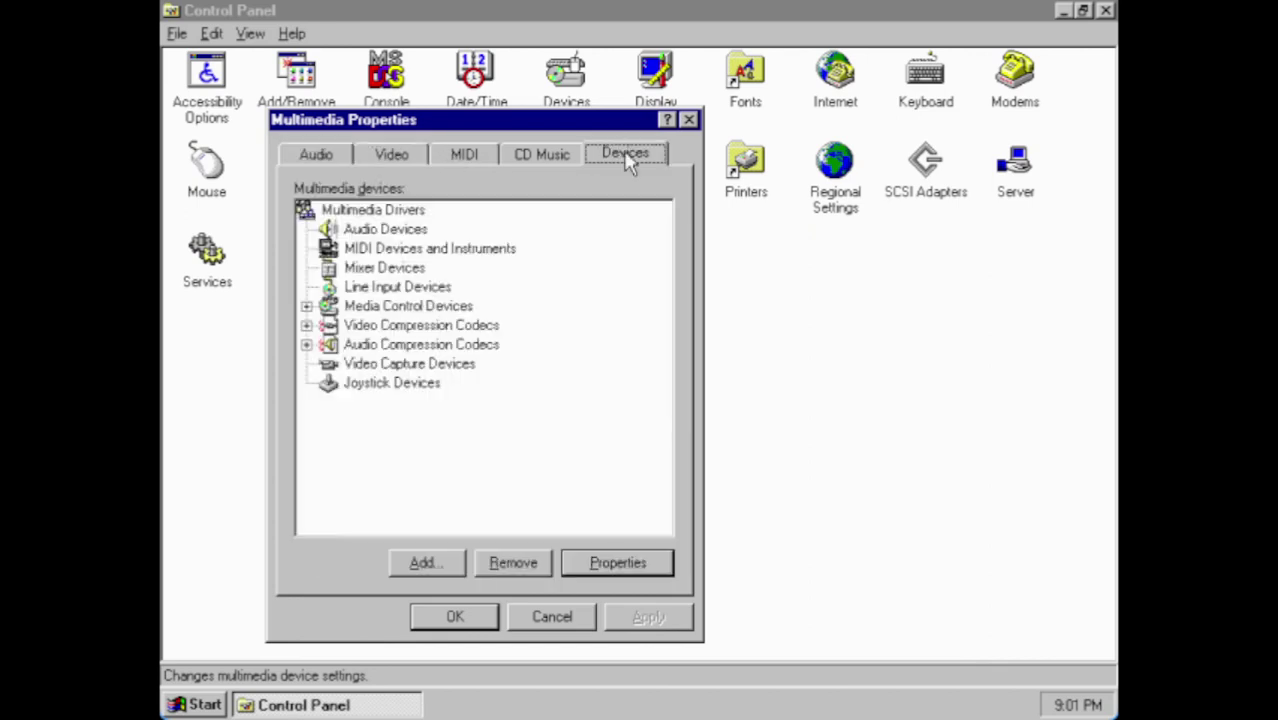
pyautogui.click(419, 563)
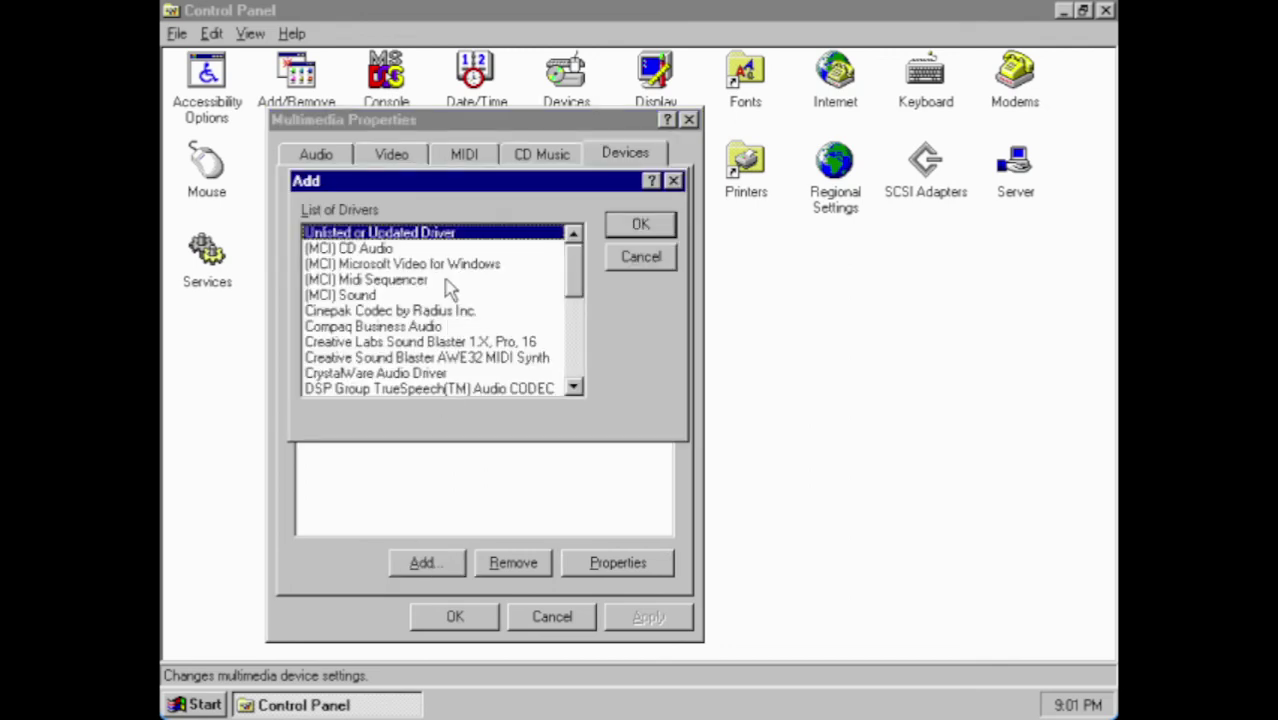
pyautogui.click(641, 226)
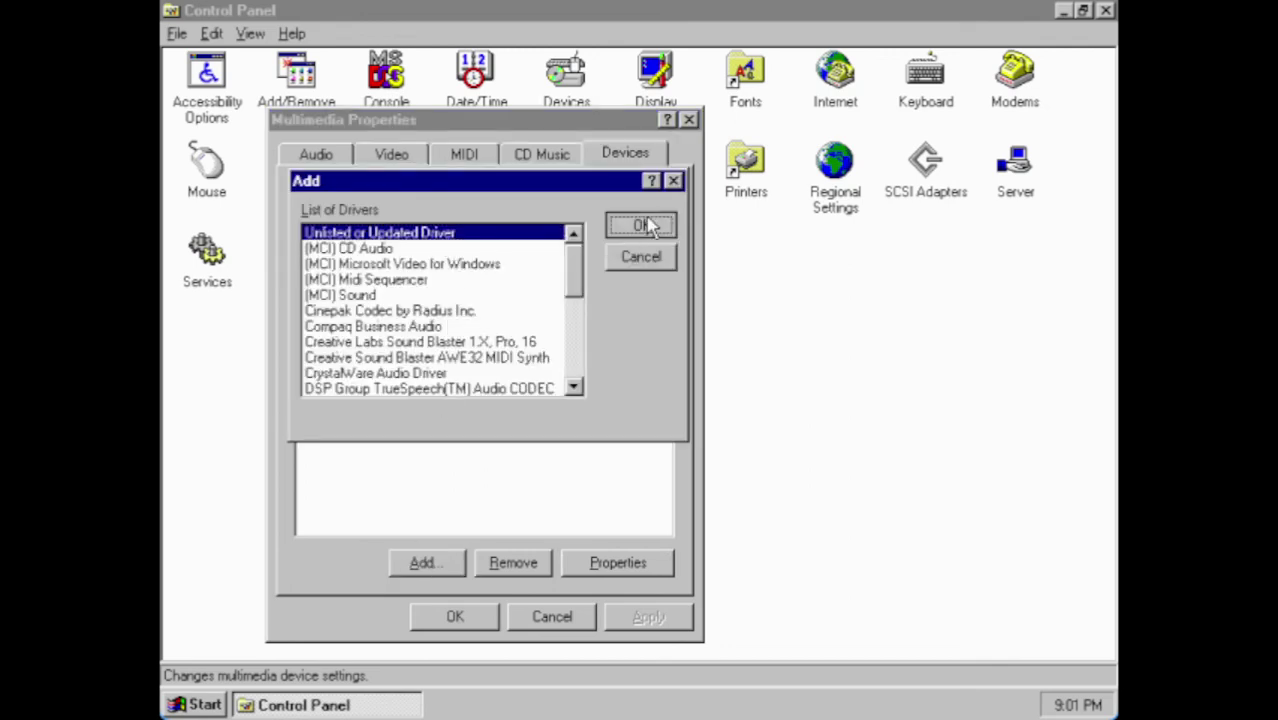
# Try C:\DRIVERS\WINNT\AUDIO as the driver folder path
pyautogui.write('C:')
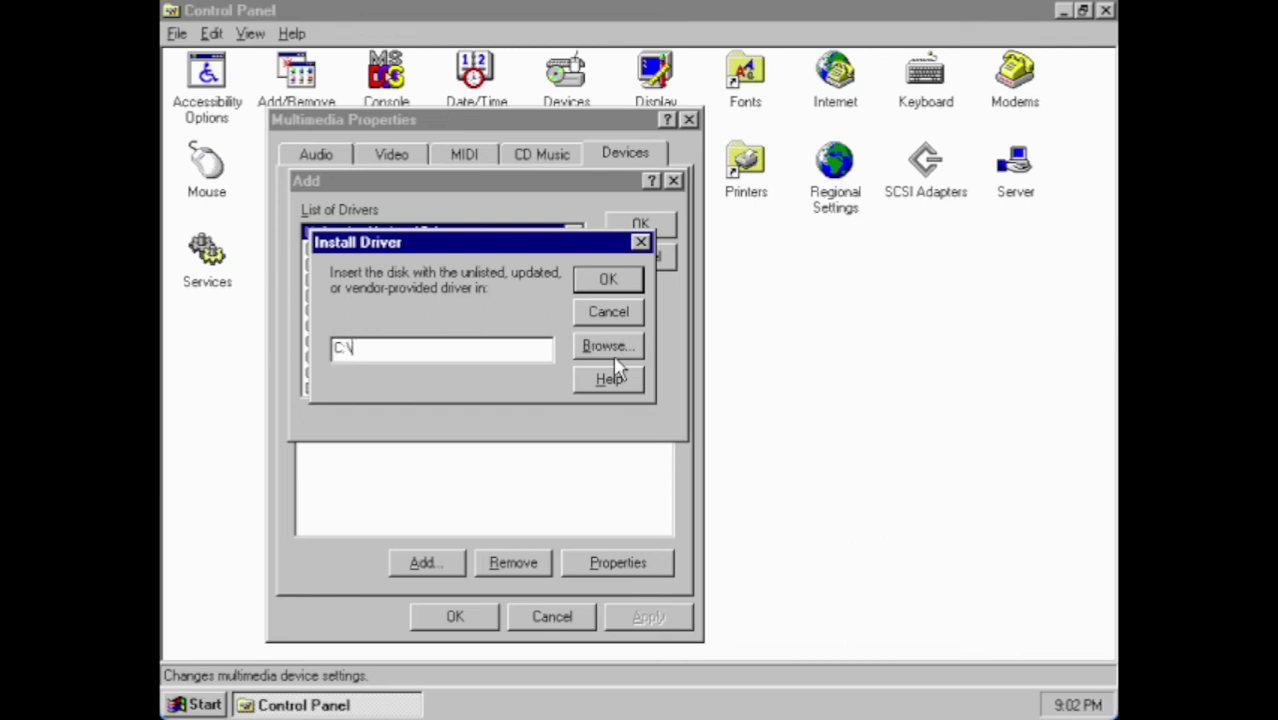
pyautogui.write('\\DRIVERS\\WINNT\\AUDIO')
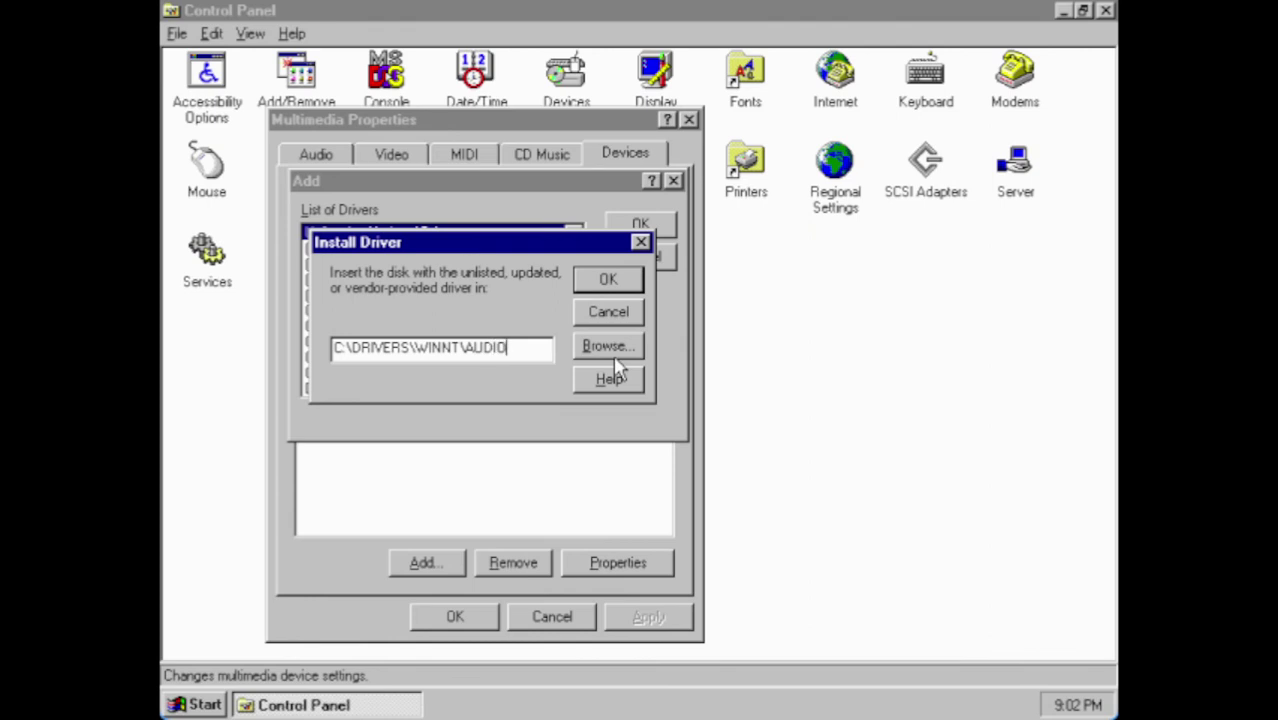
pyautogui.click(603, 281)
pyautogui.click(605, 285)
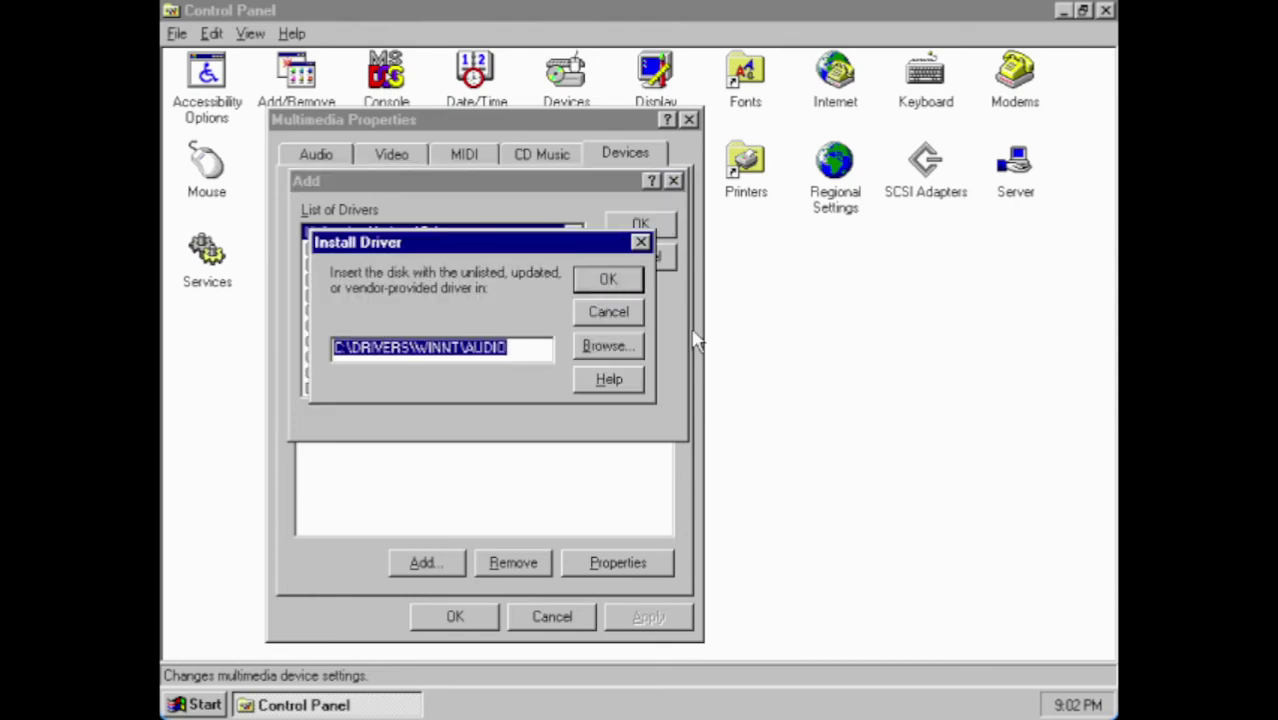
# Browse to C:\DRIVERS\WINNT\SOUND and confirm it to list the Creative sound drivers
pyautogui.click(634, 345)
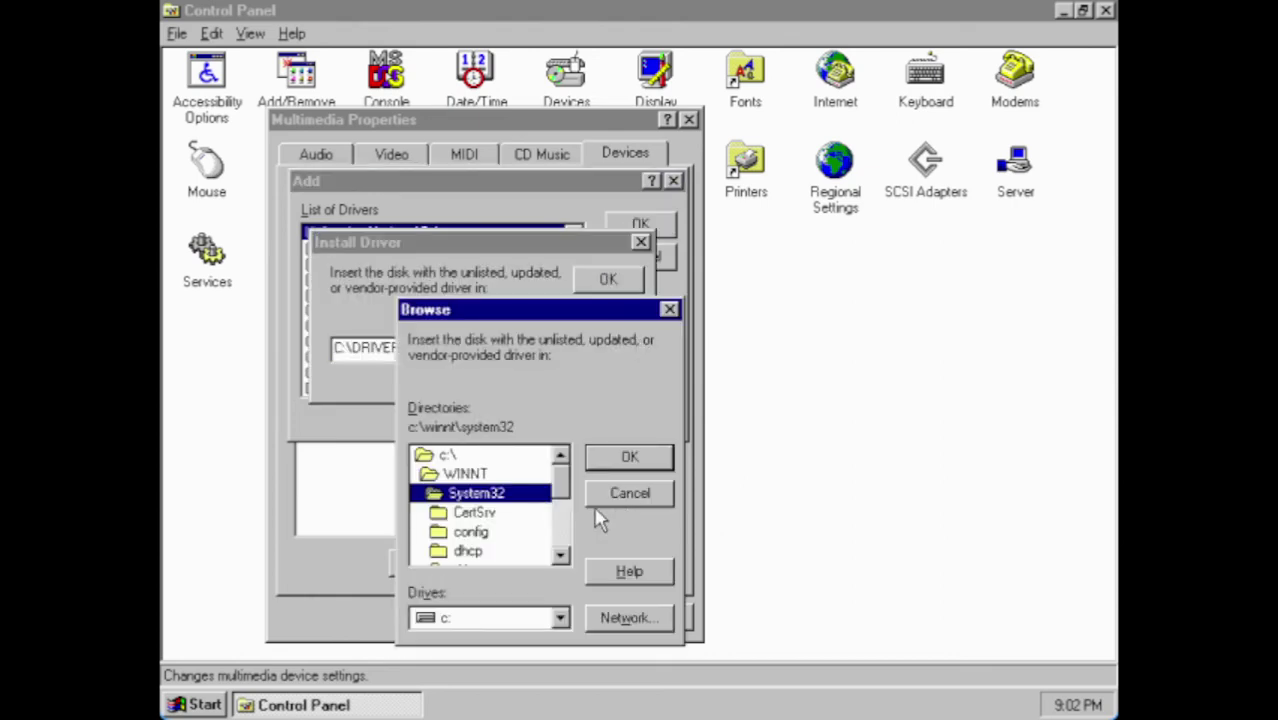
pyautogui.doubleClick(455, 456)
pyautogui.click(488, 475)
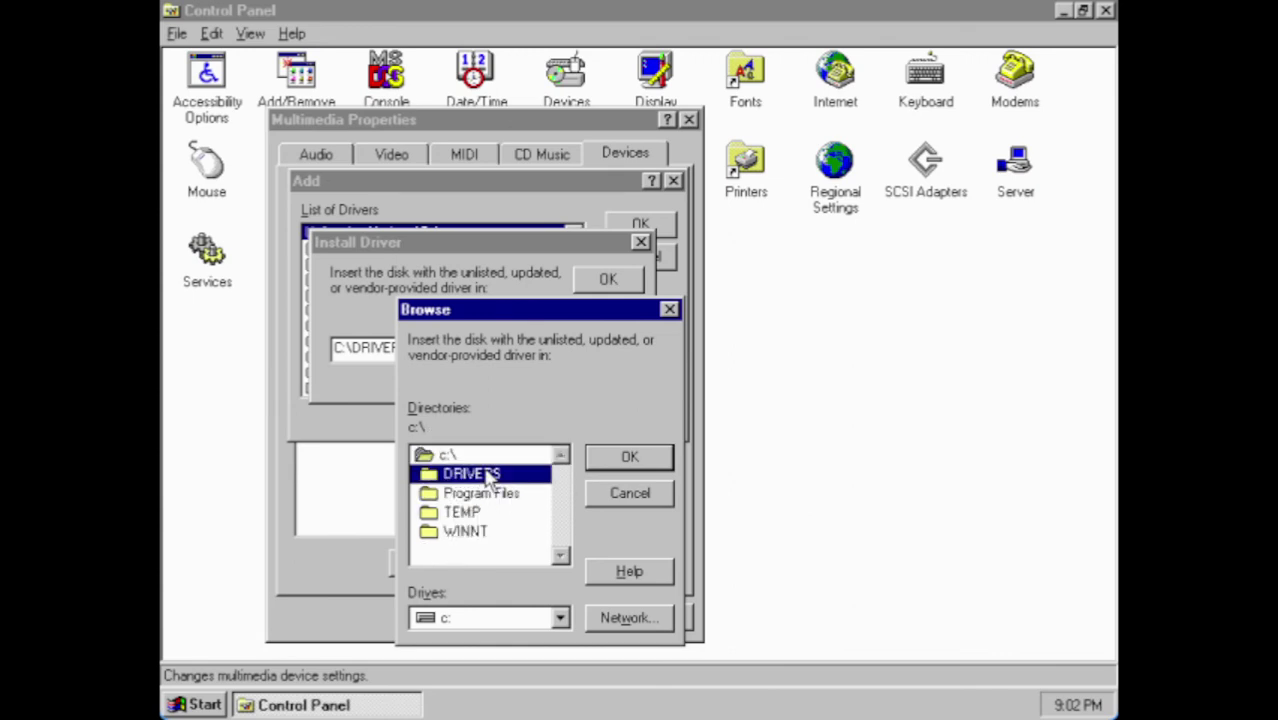
pyautogui.doubleClick(488, 475)
pyautogui.doubleClick(470, 493)
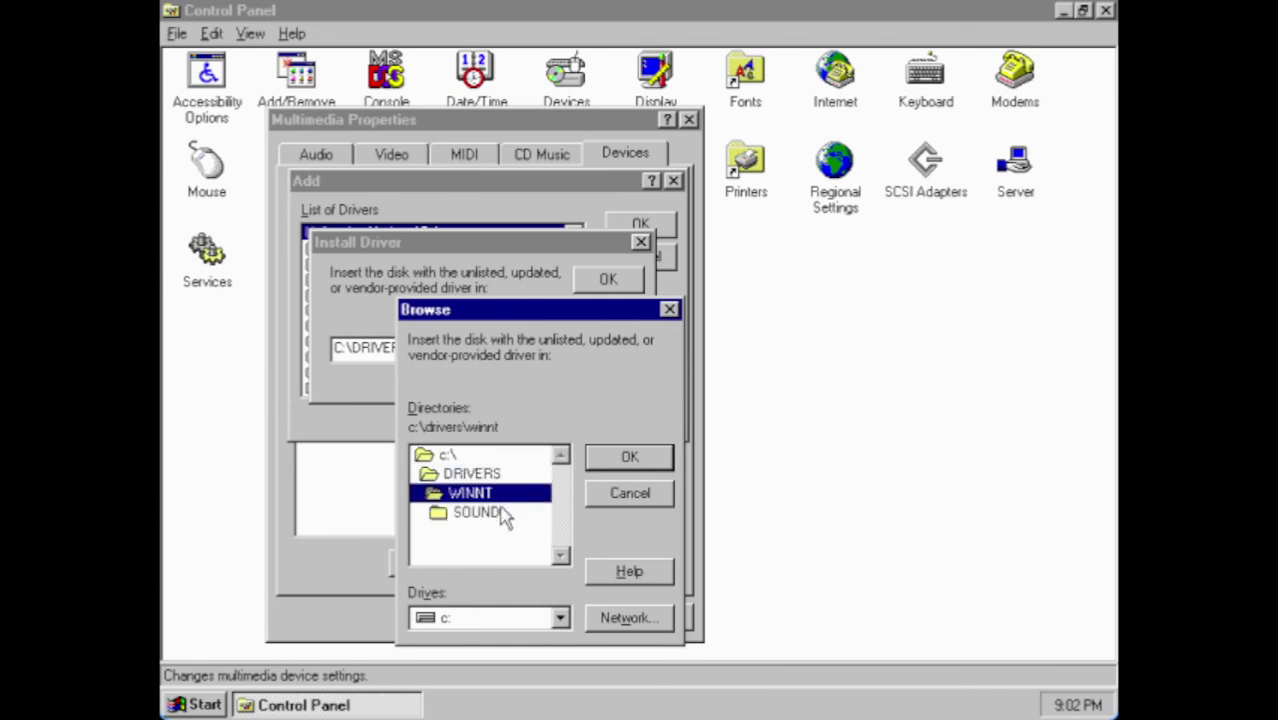
pyautogui.click(476, 512)
pyautogui.doubleClick(476, 512)
pyautogui.click(639, 466)
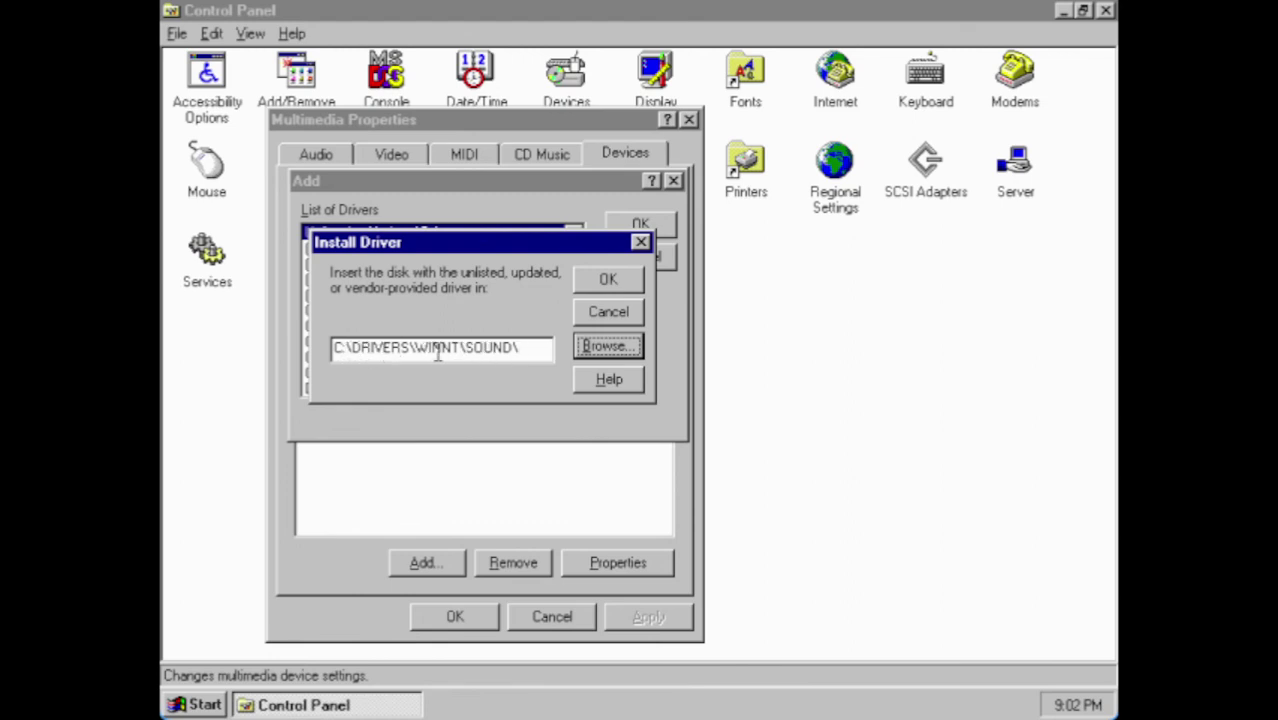
pyautogui.click(628, 279)
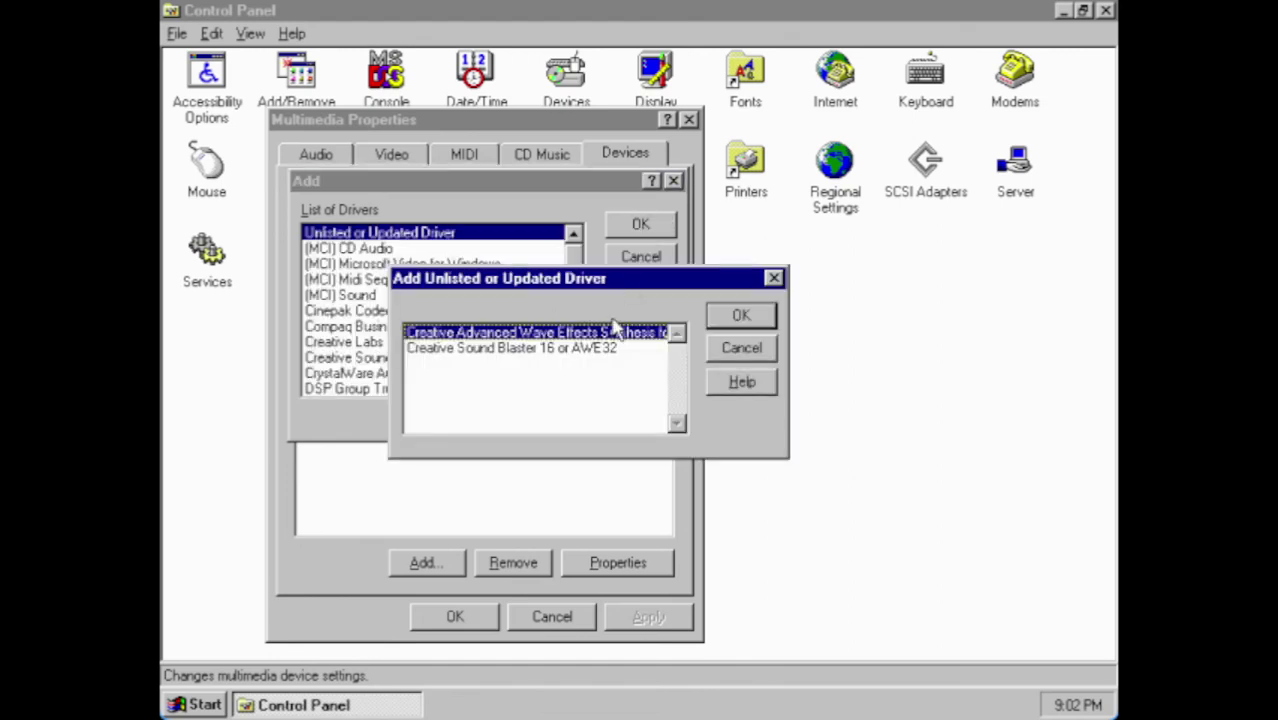
# Install Creative Sound Blaster 16 or AWE32 at I/O address 220 and restart Windows NT
pyautogui.click(616, 352)
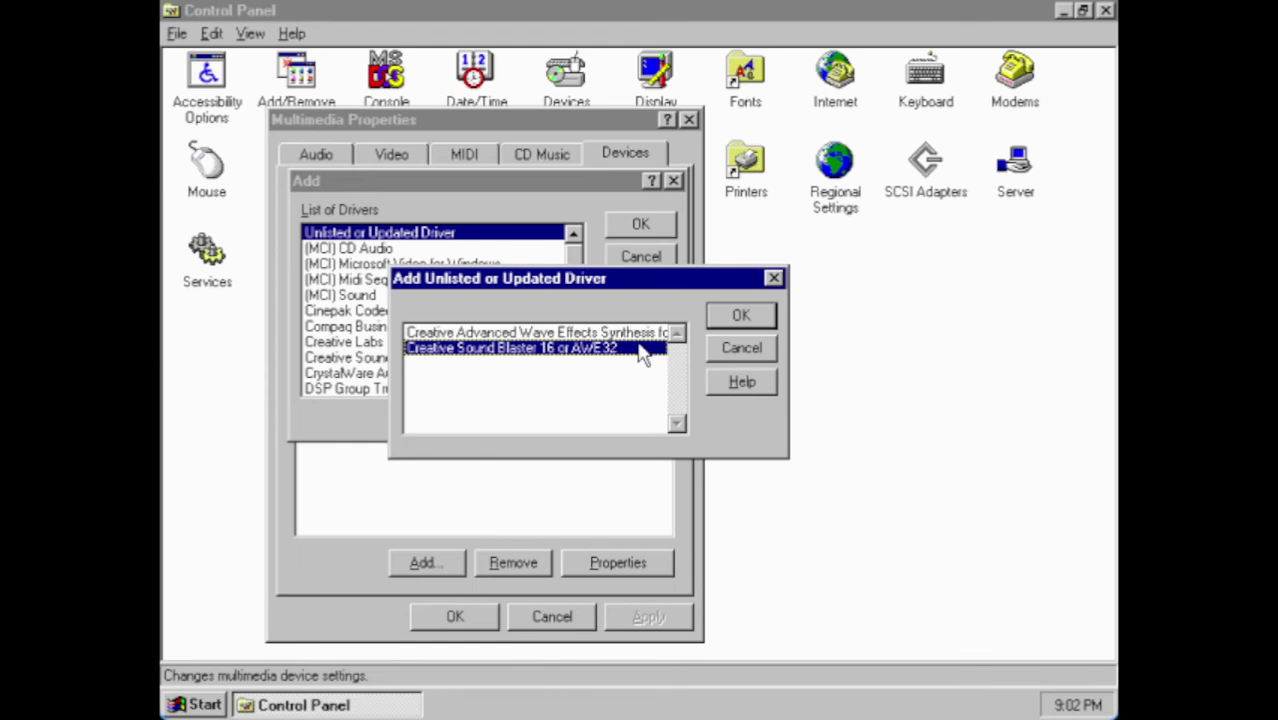
pyautogui.click(750, 318)
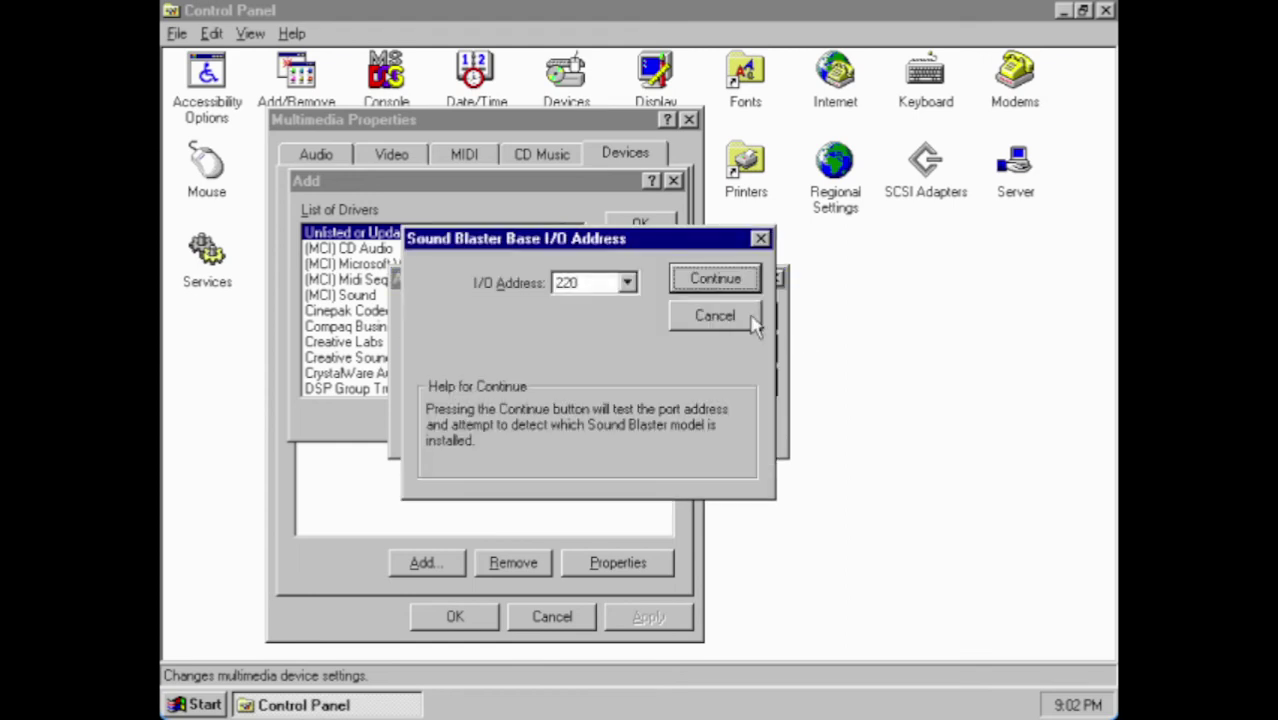
pyautogui.click(730, 288)
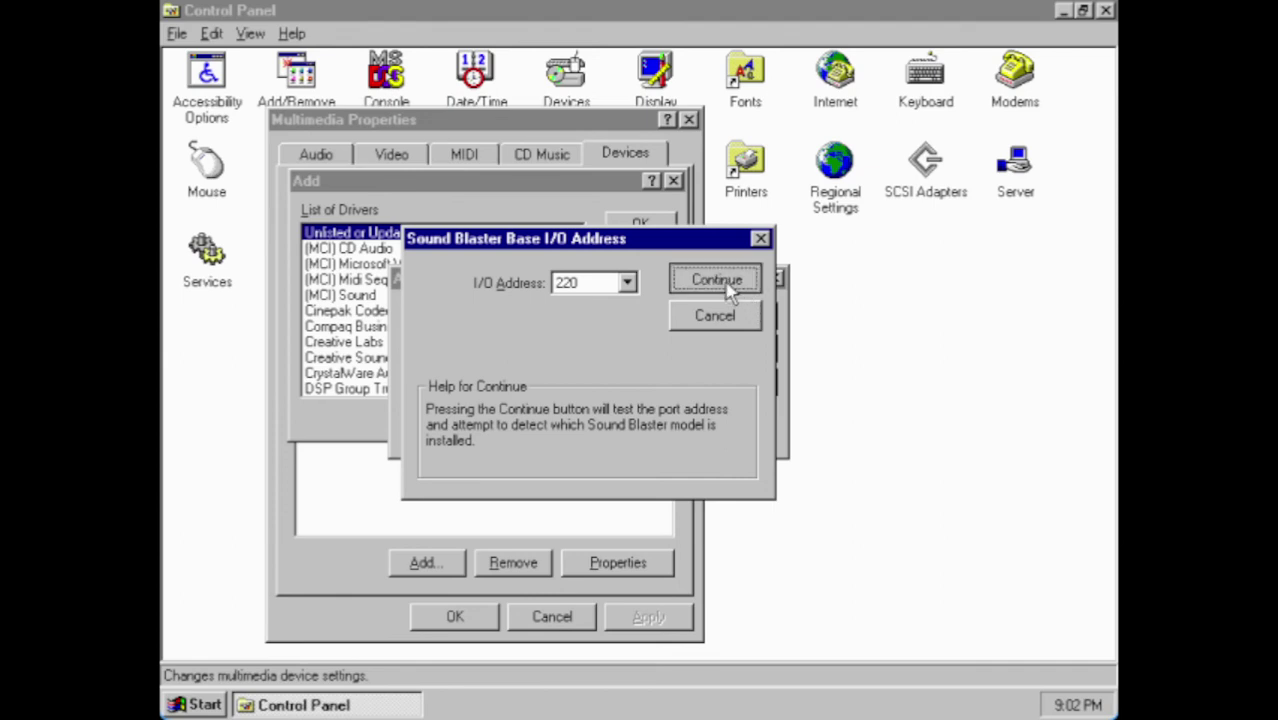
pyautogui.click(729, 287)
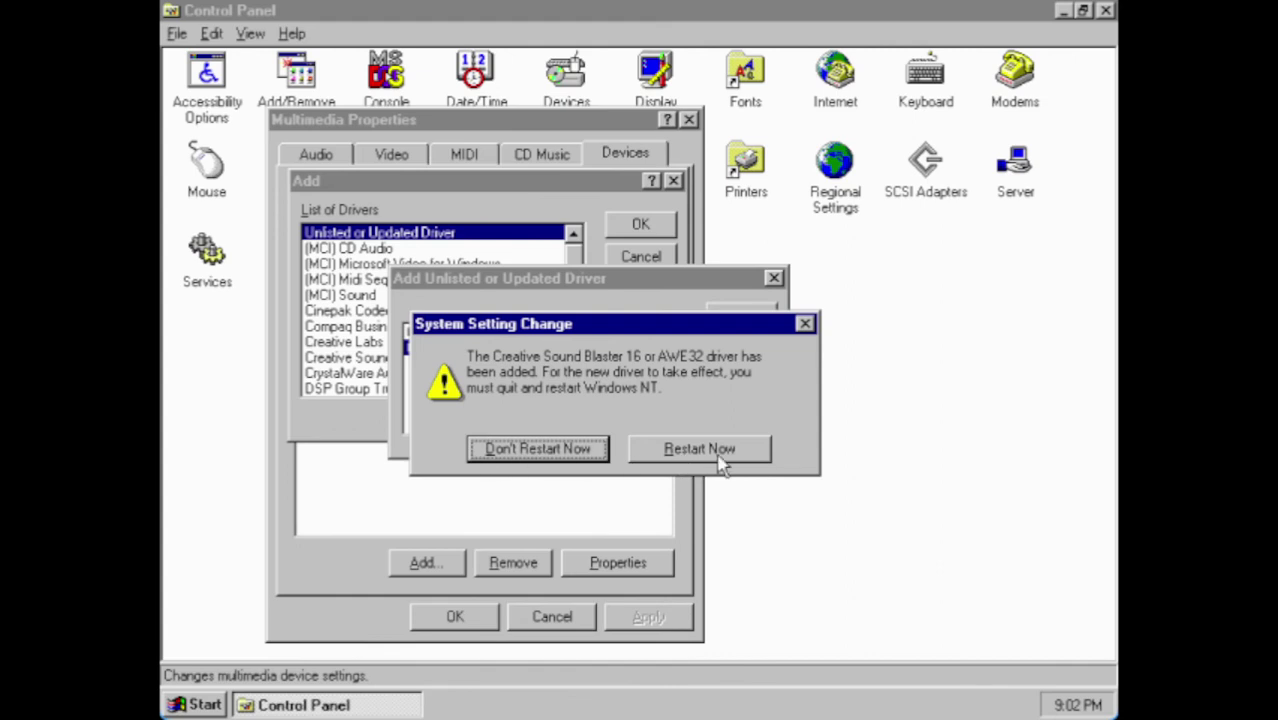
pyautogui.click(718, 457)
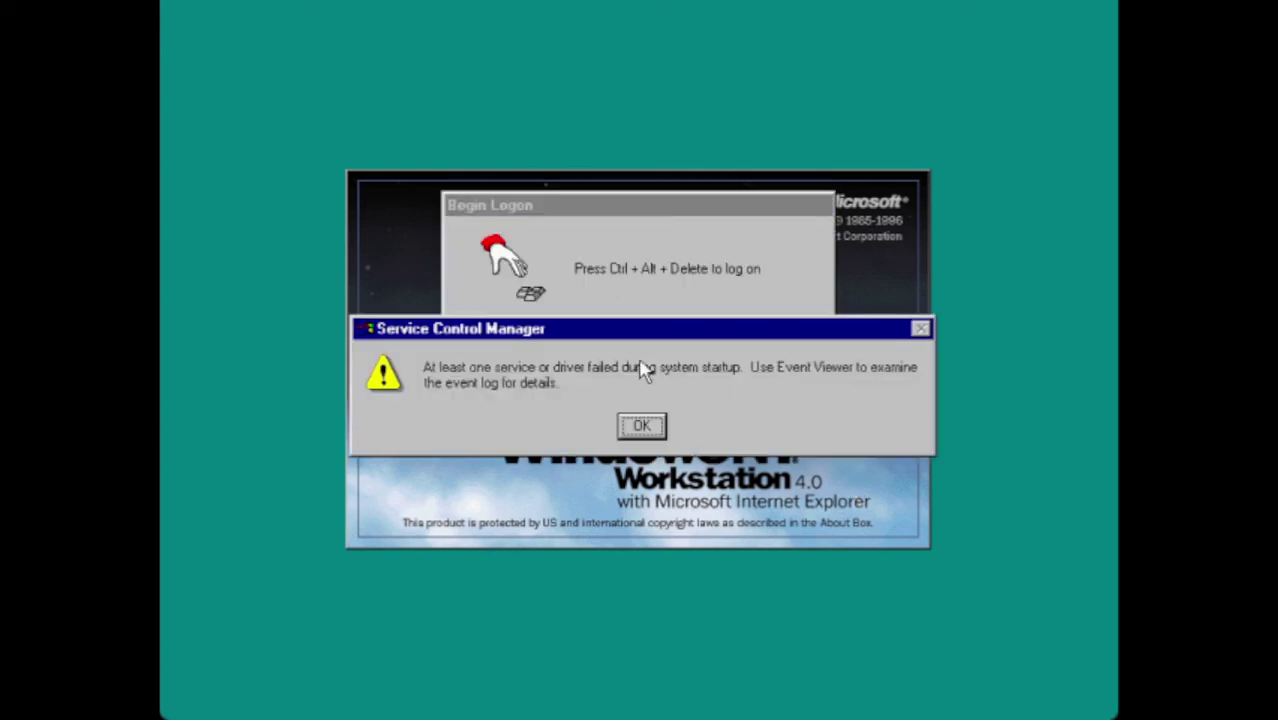
# Dismiss the failed-service error, log on with the blank password, and close Control Panel
pyautogui.click(641, 426)
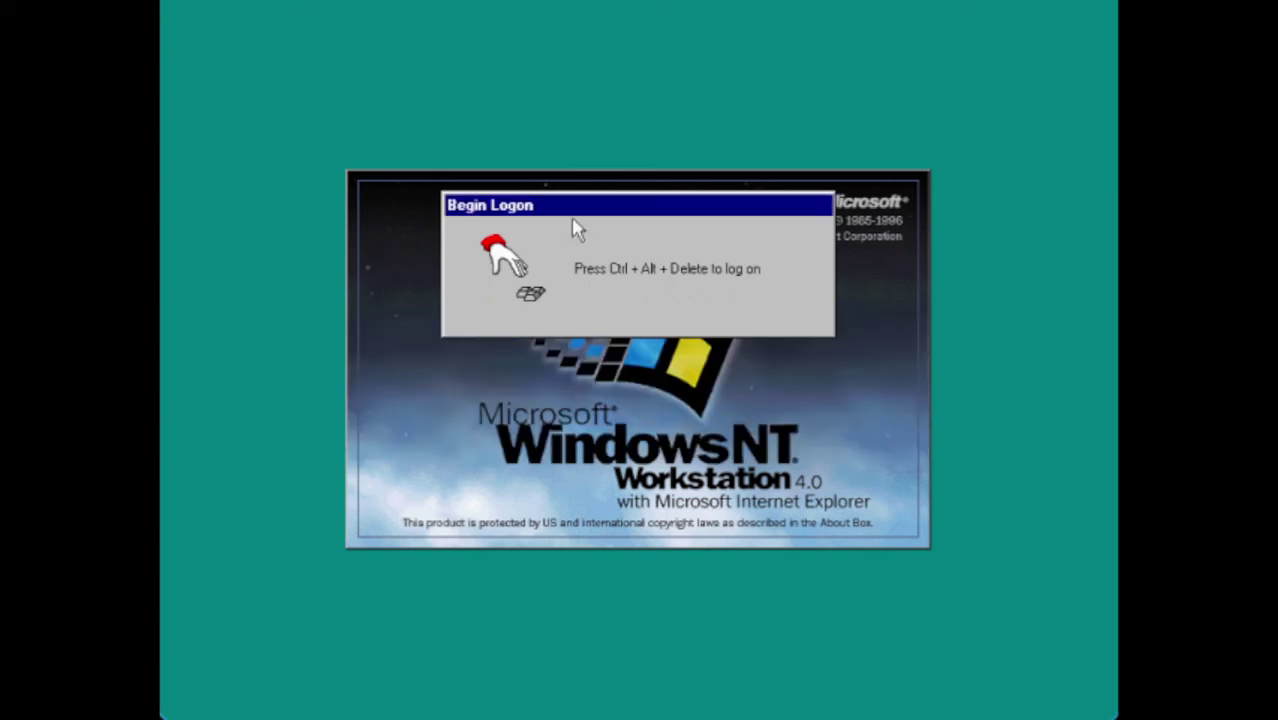
pyautogui.hotkey('ctrl', 'alt', 'Delete')
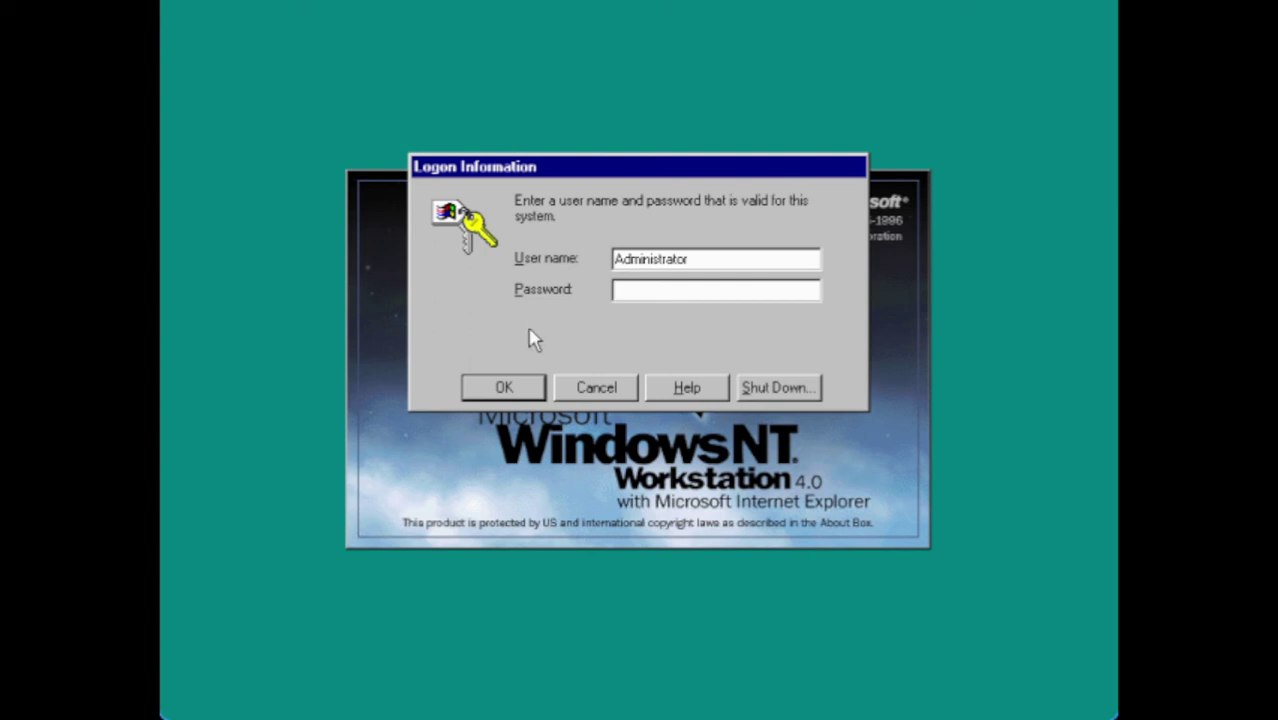
pyautogui.click(512, 396)
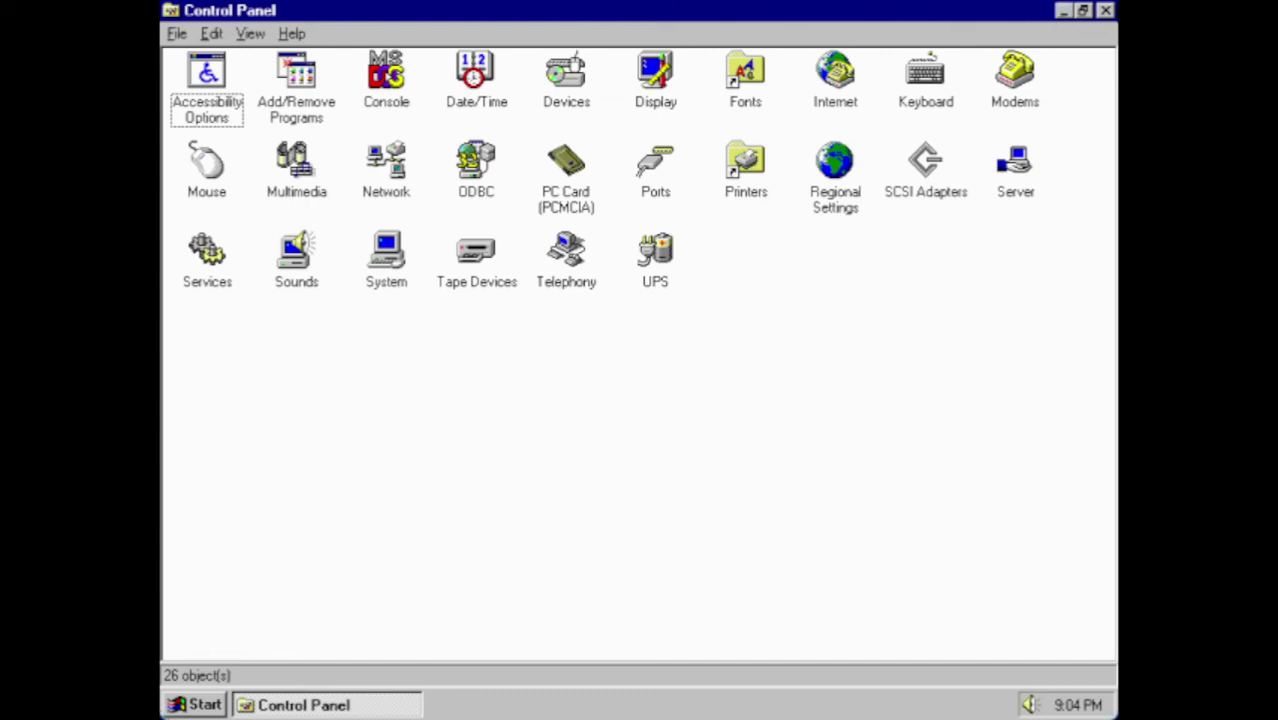
pyautogui.click(1105, 10)
pyautogui.doubleClick(205, 24)
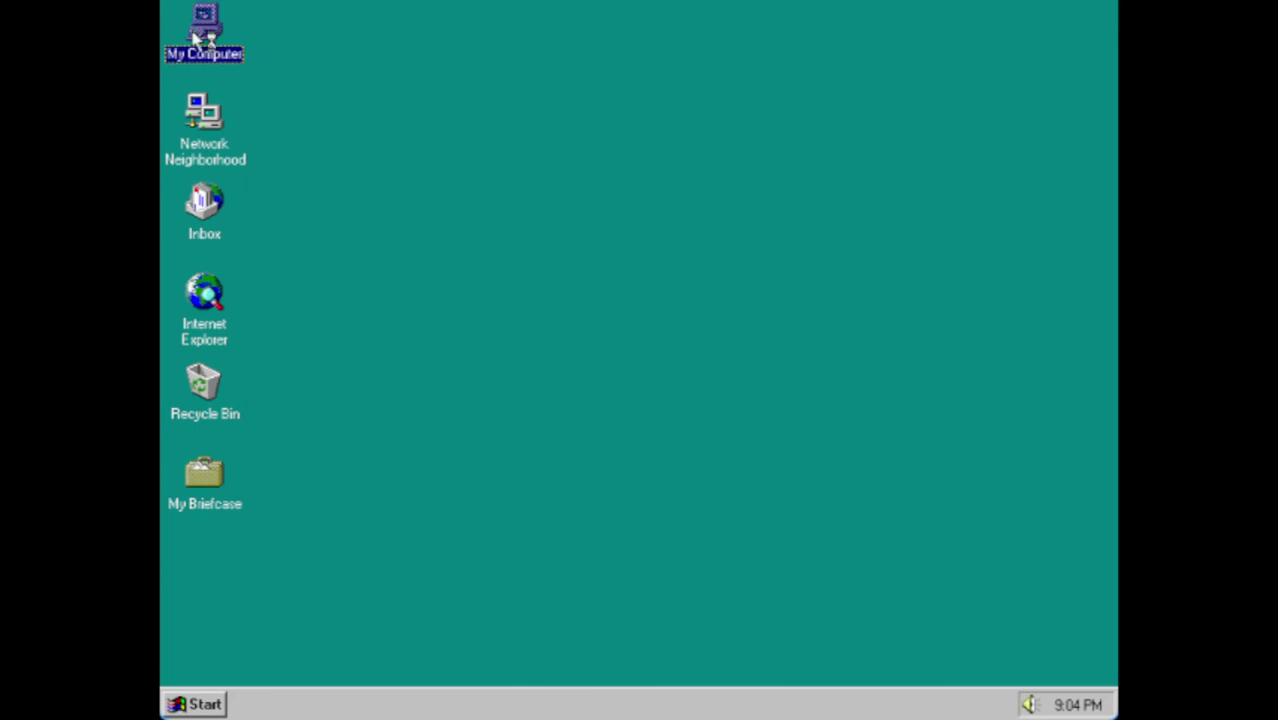
# Go to D:\Winnt4 and launch the Inside Out Networks USB driver package
pyautogui.doubleClick(436, 128)
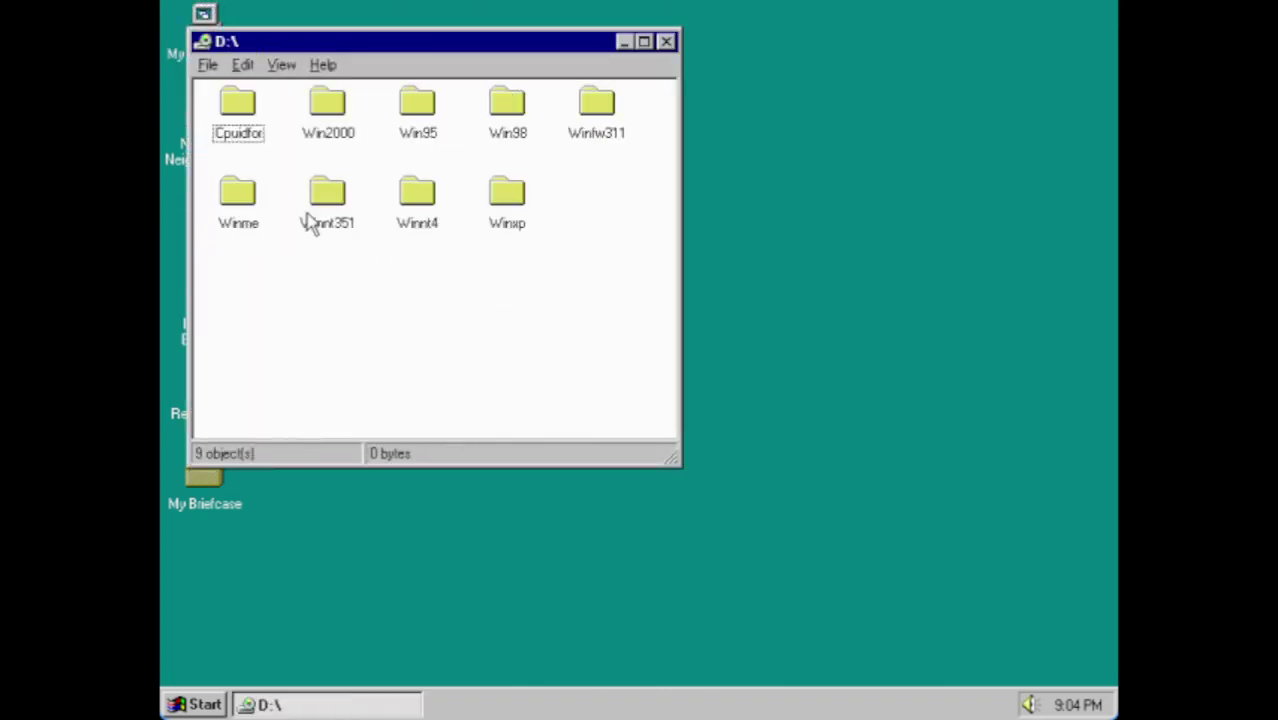
pyautogui.click(412, 200)
pyautogui.doubleClick(420, 198)
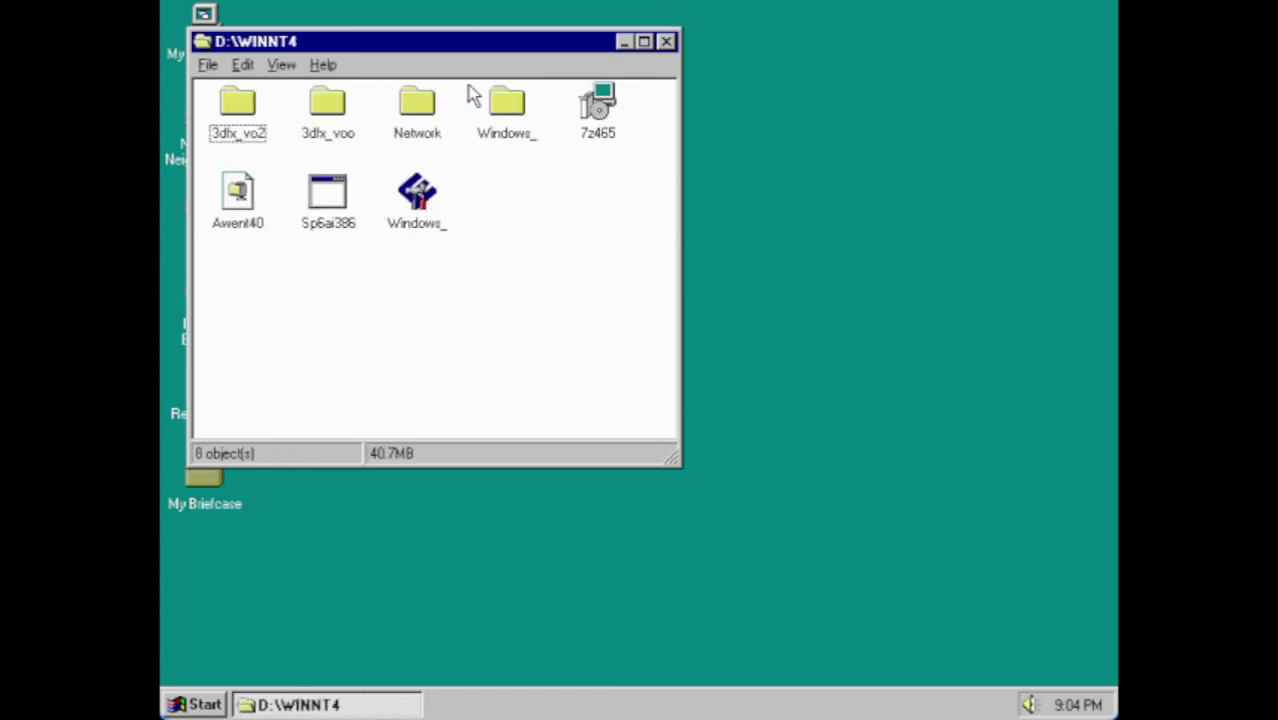
pyautogui.click(248, 120)
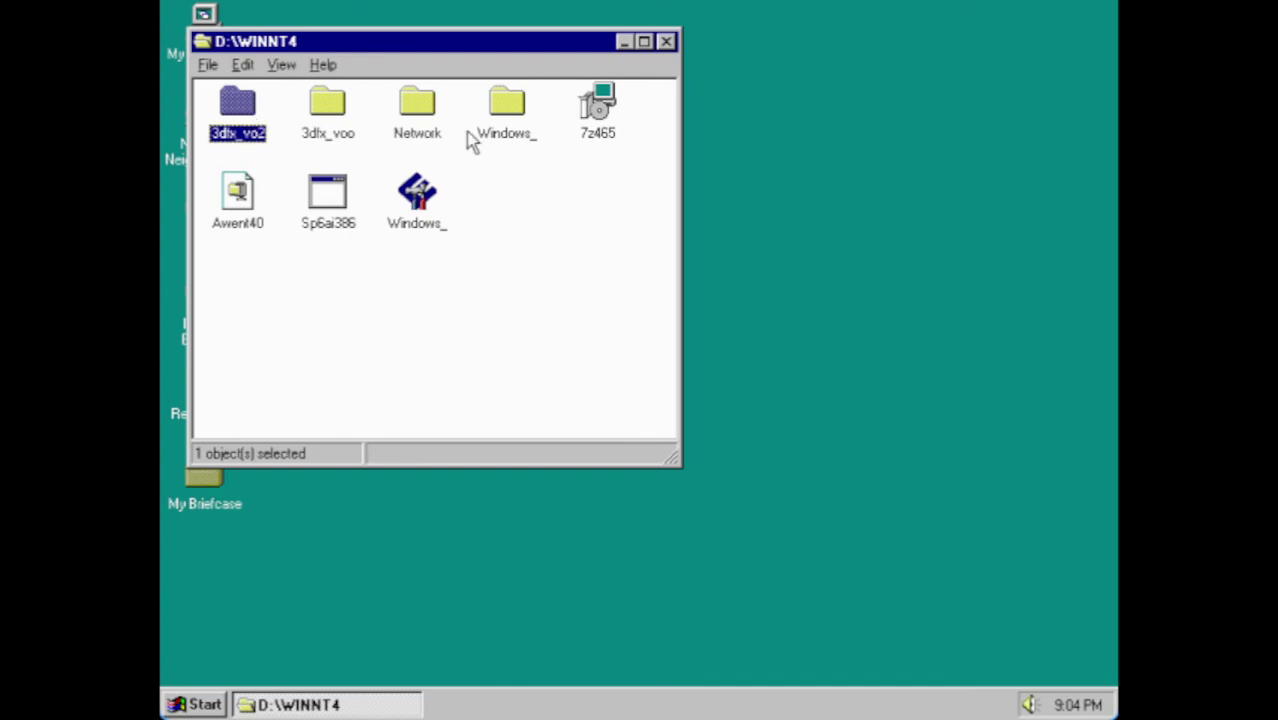
pyautogui.click(428, 213)
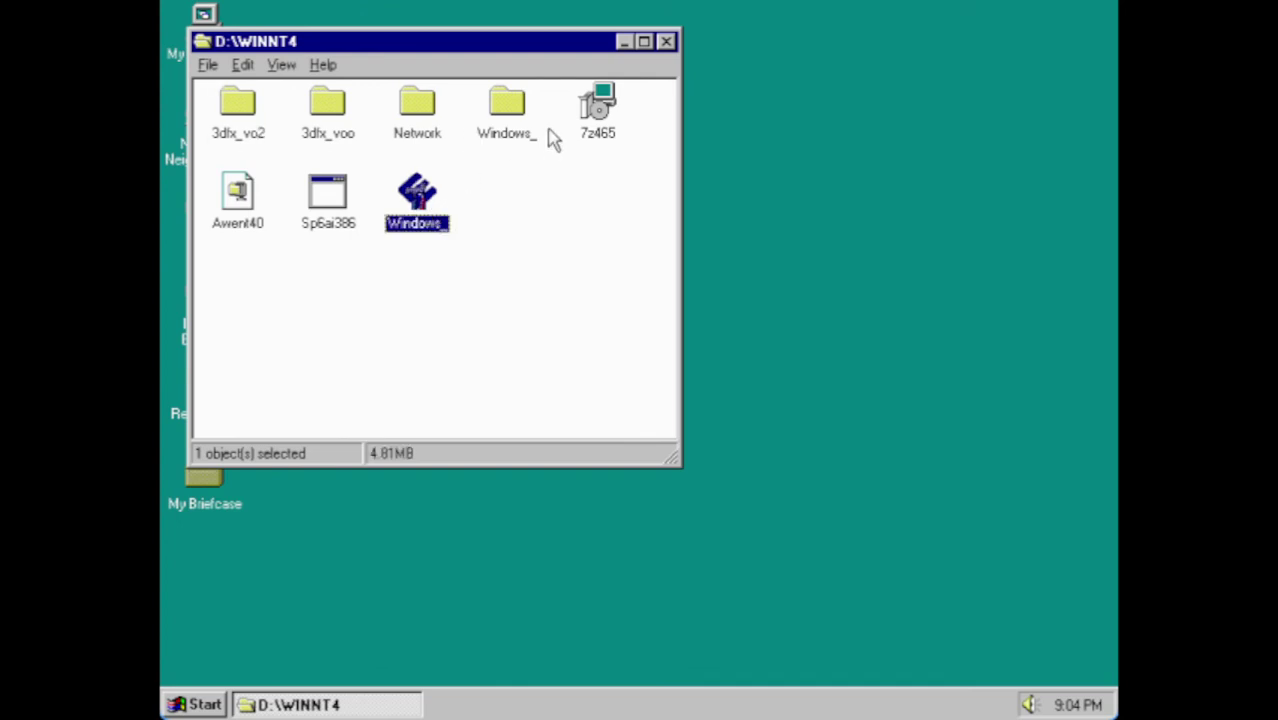
pyautogui.doubleClick(427, 204)
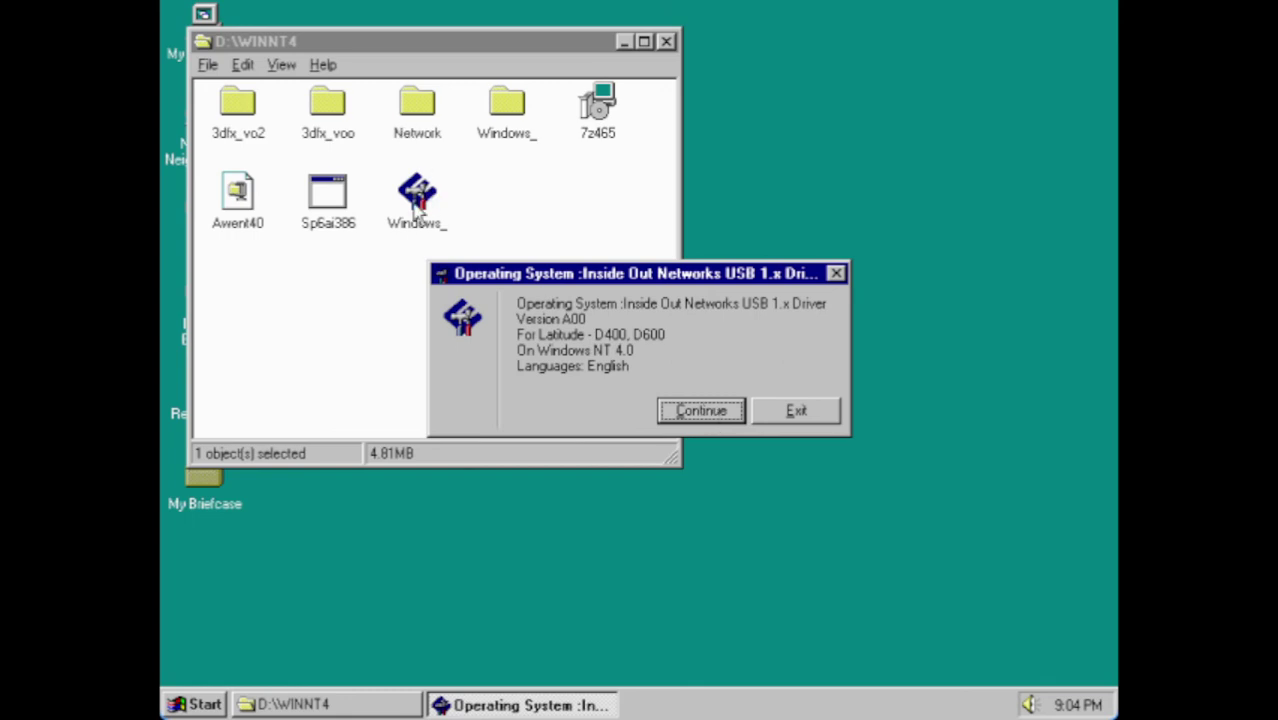
# Unzip the USB driver into a newly created C:\DRIVERS\WINNT\USB folder
pyautogui.click(700, 412)
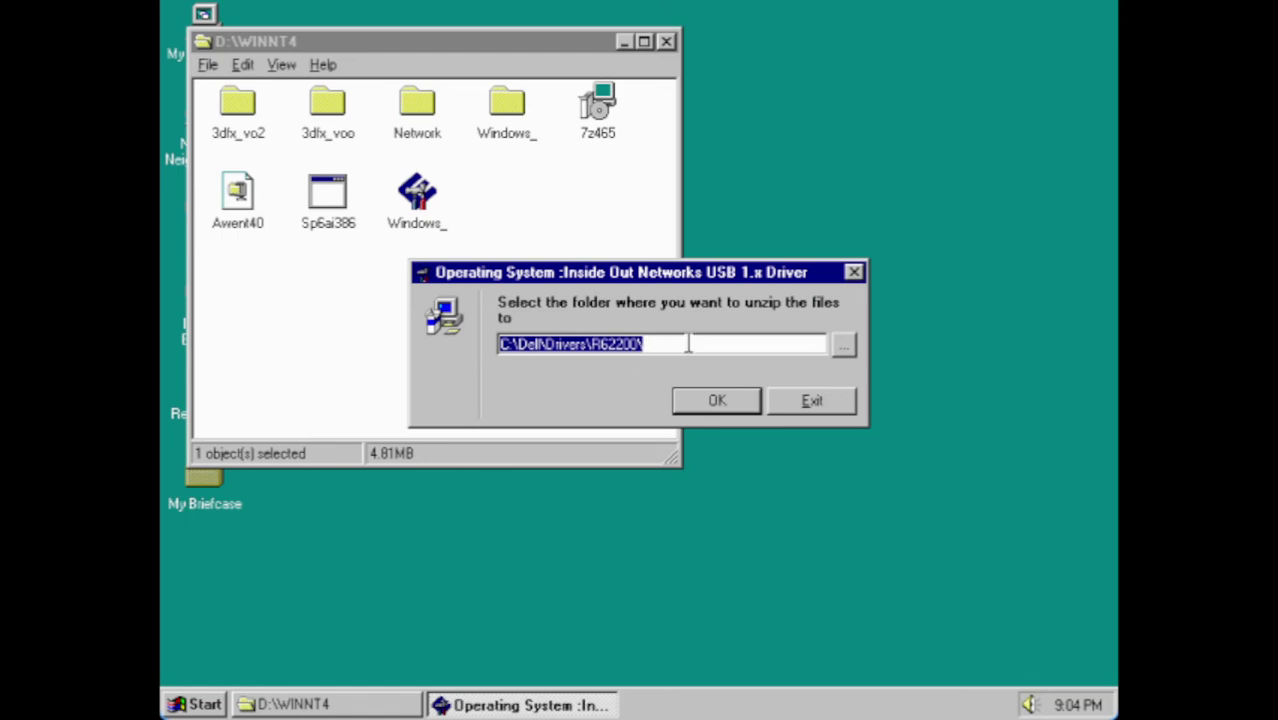
pyautogui.press('BackSpace')
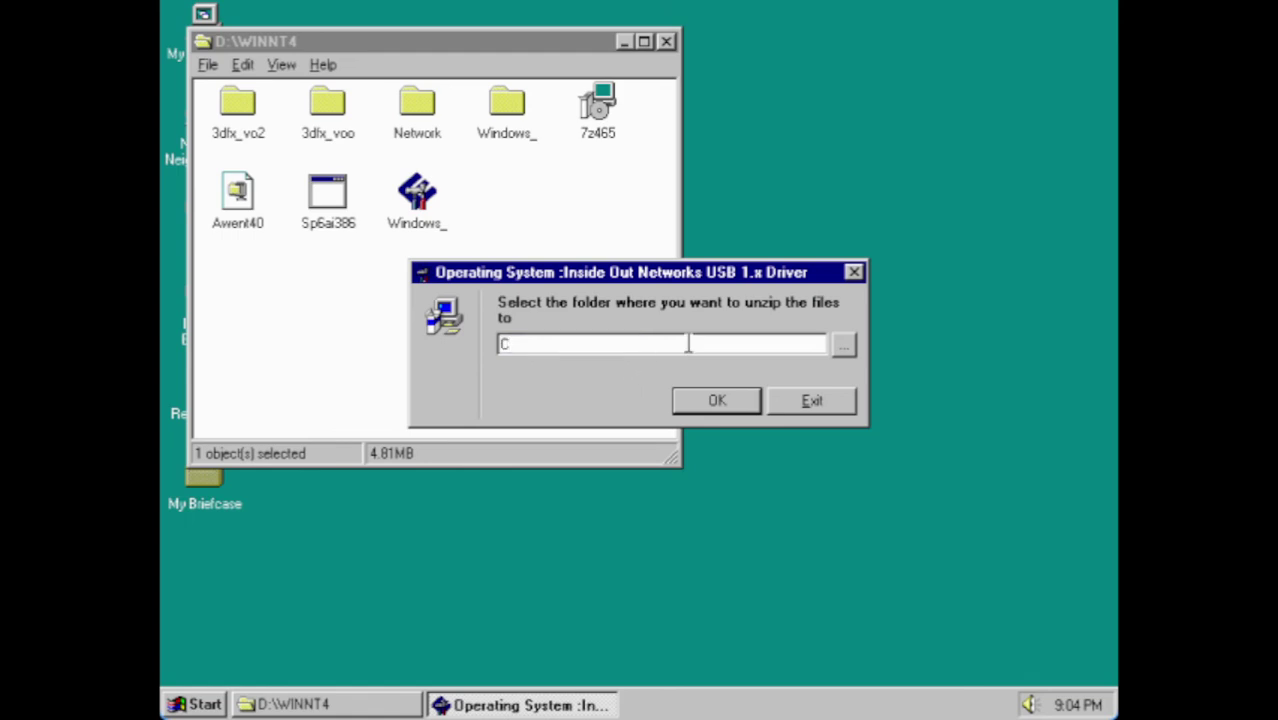
pyautogui.write('C:\\DRIVERS\\')
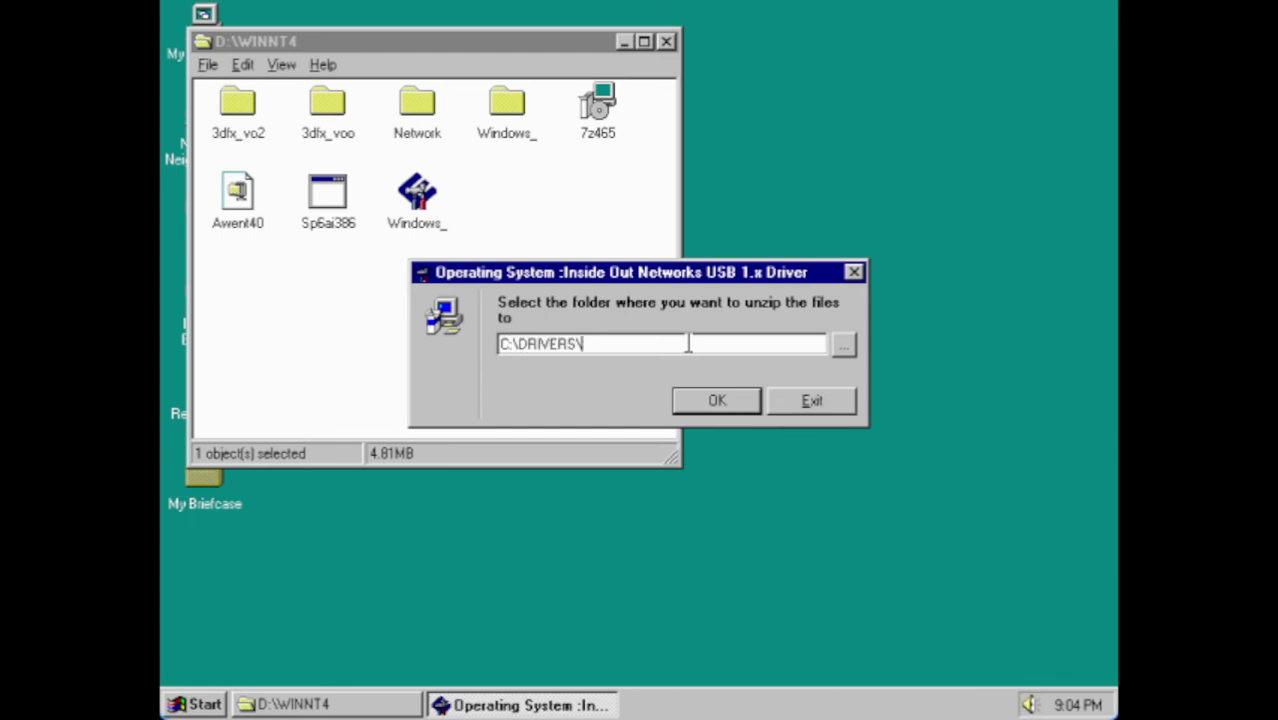
pyautogui.write('WINNT\\USB')
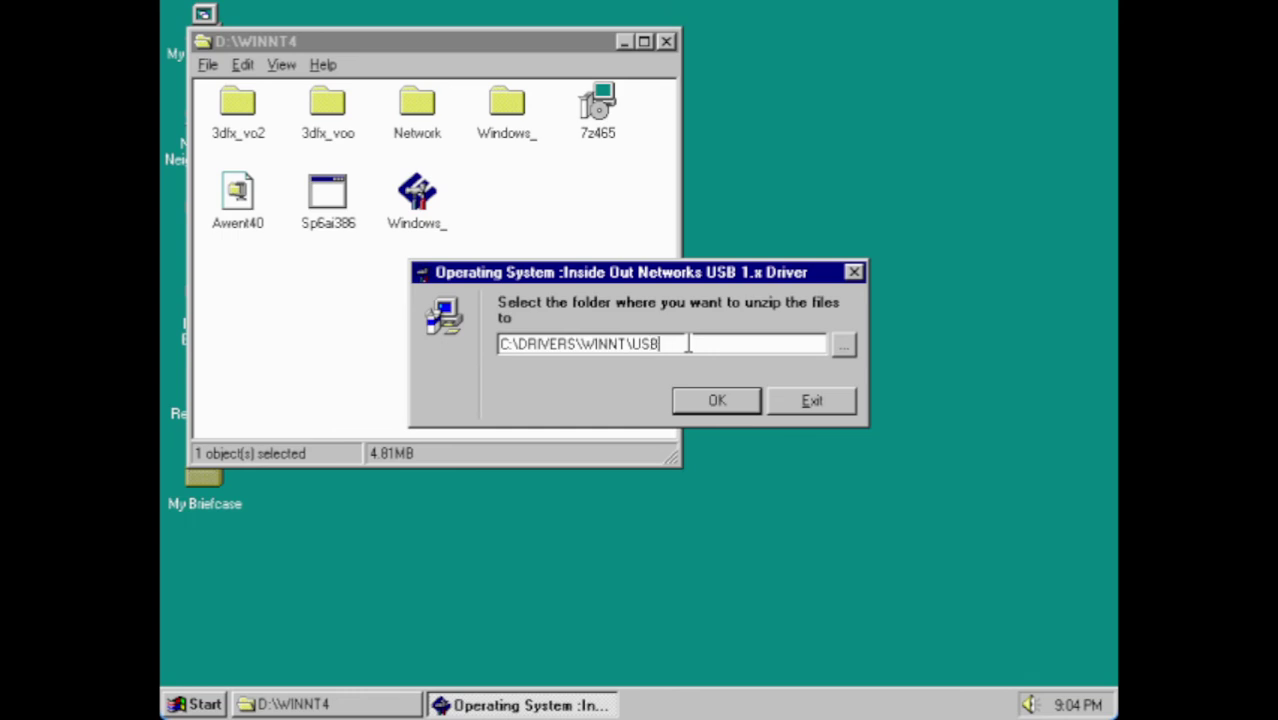
pyautogui.click(704, 408)
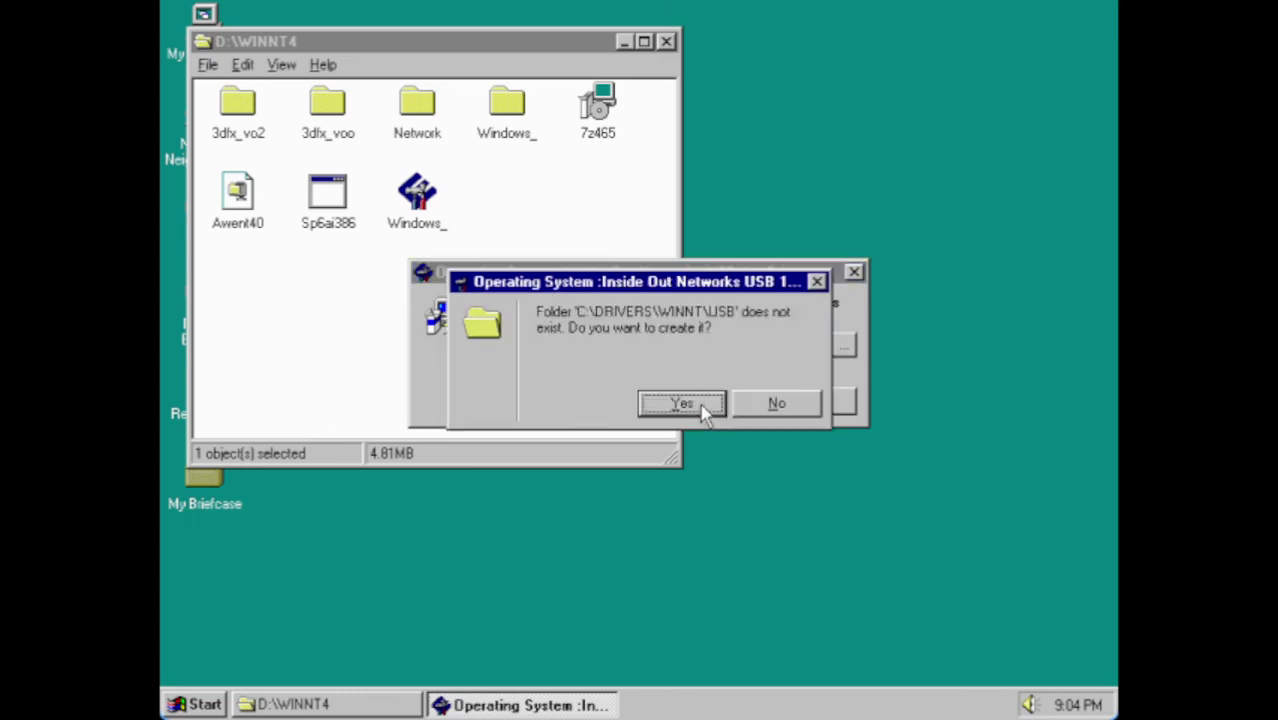
pyautogui.click(682, 403)
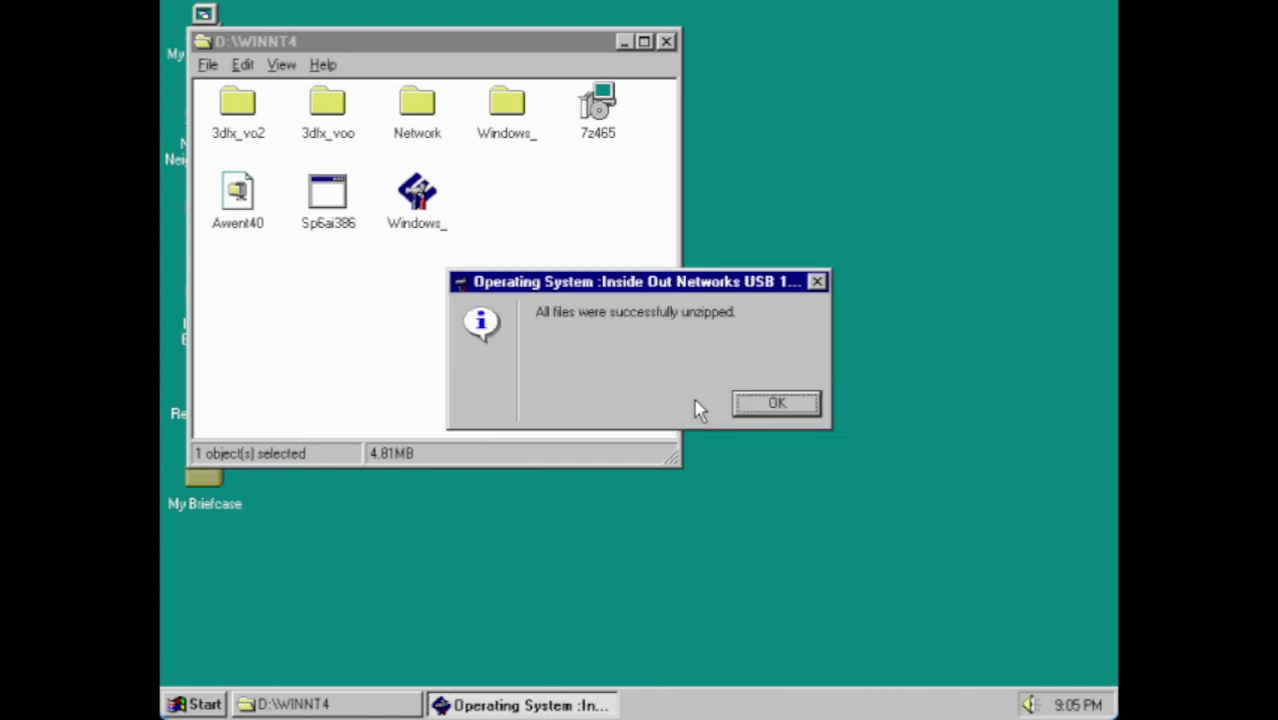
pyautogui.click(815, 410)
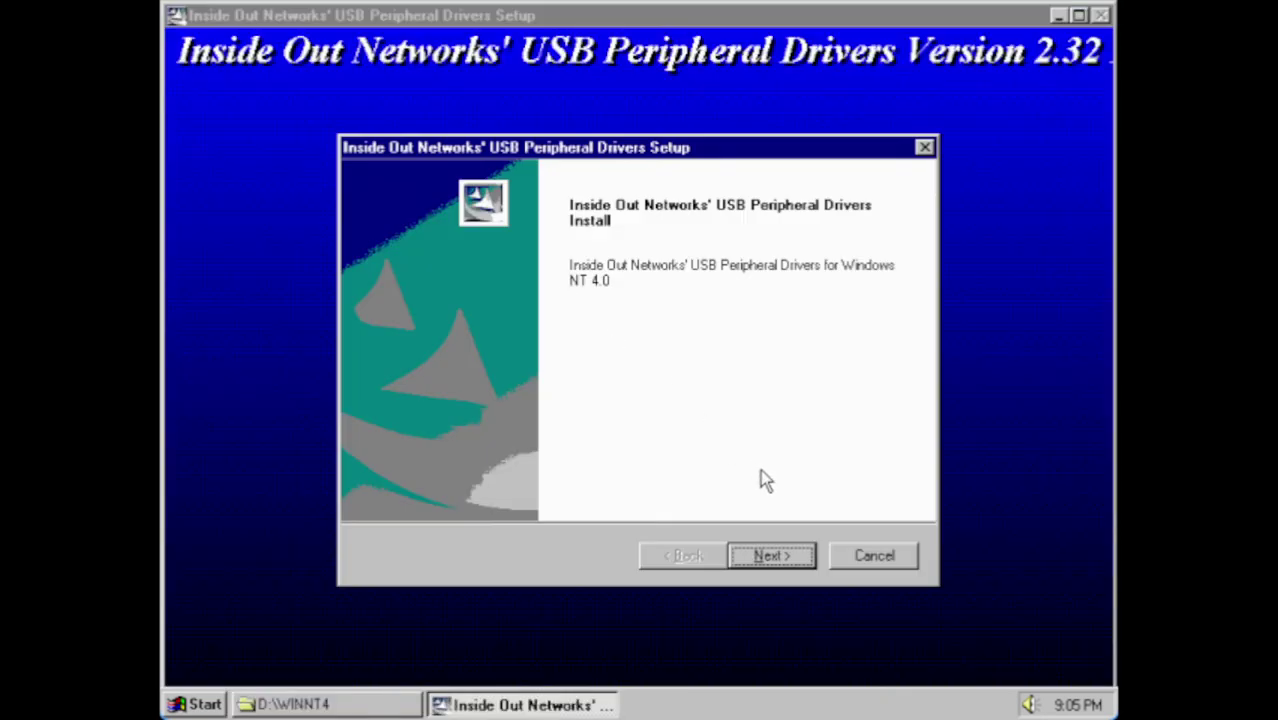
# Complete USB driver setup with all components and licence accepted, then acknowledge the success message
pyautogui.click(783, 557)
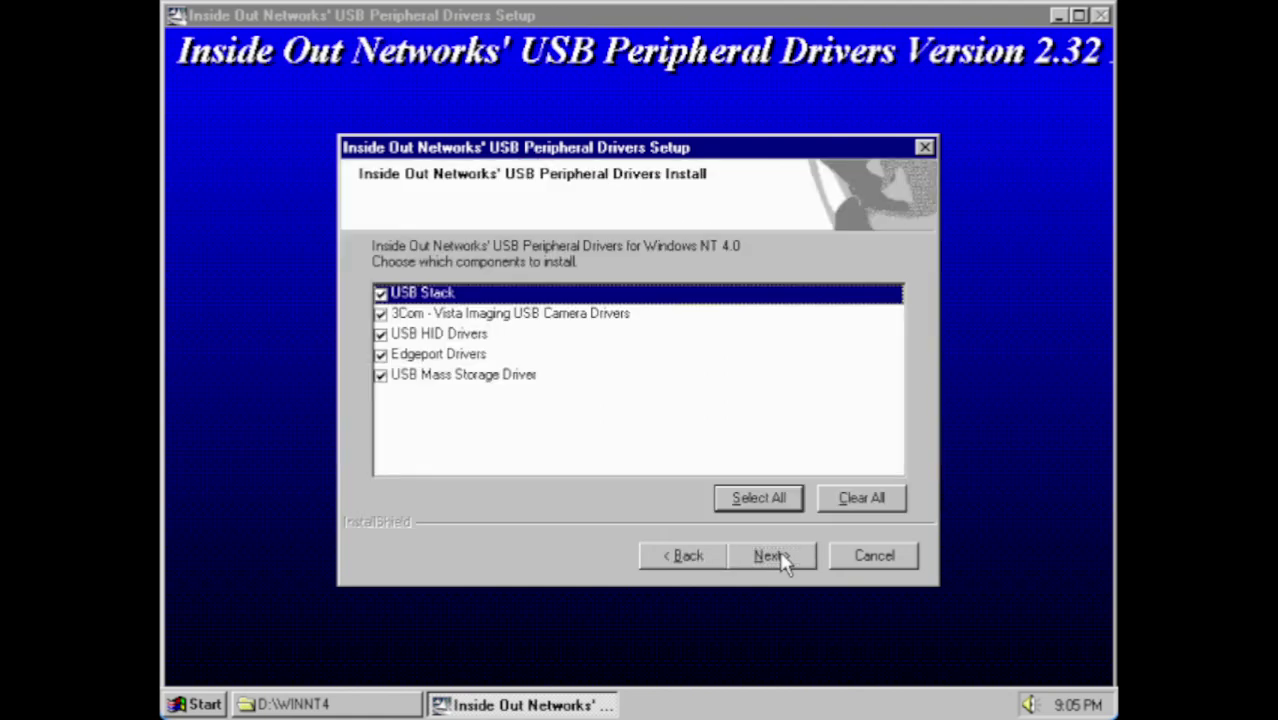
pyautogui.click(783, 558)
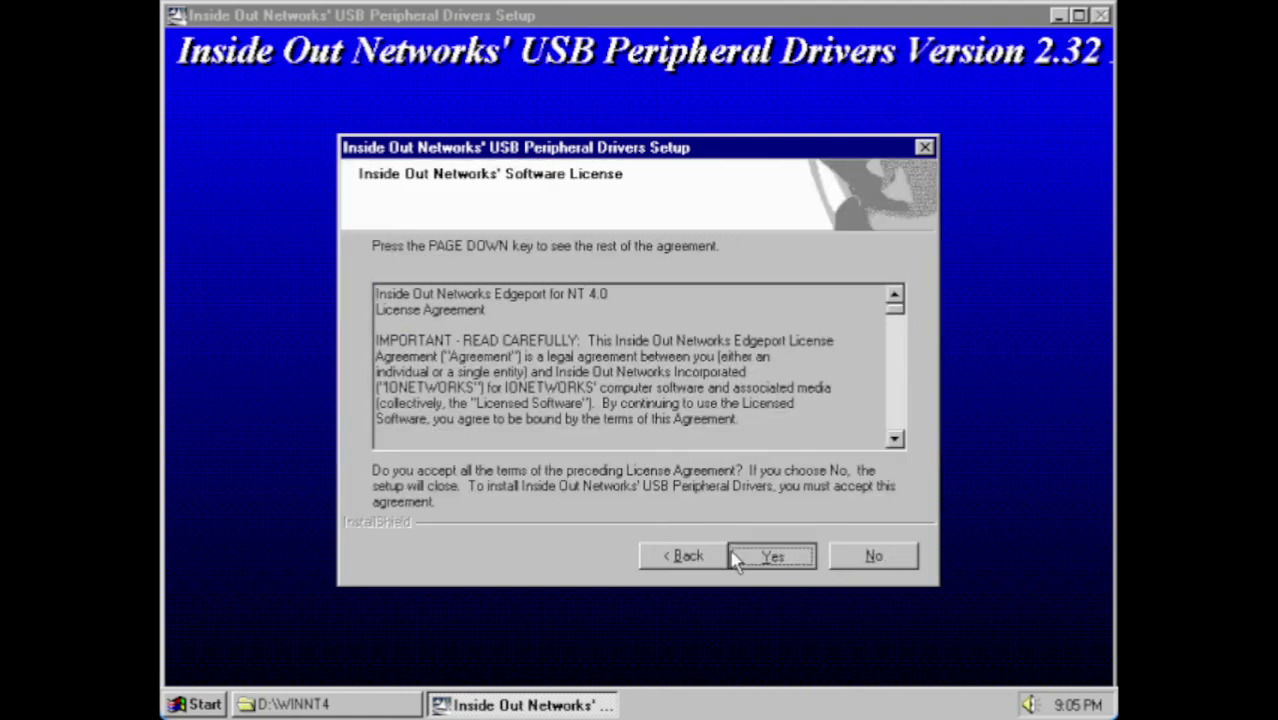
pyautogui.click(736, 558)
pyautogui.click(762, 555)
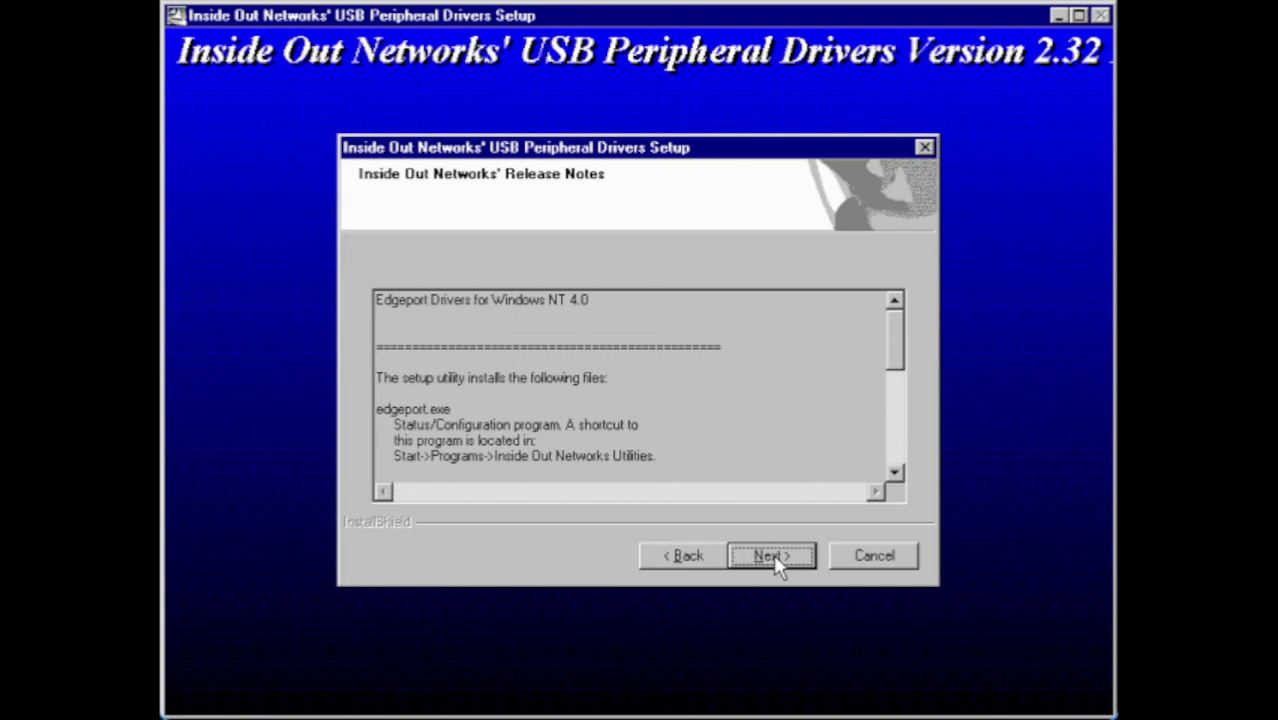
pyautogui.click(774, 556)
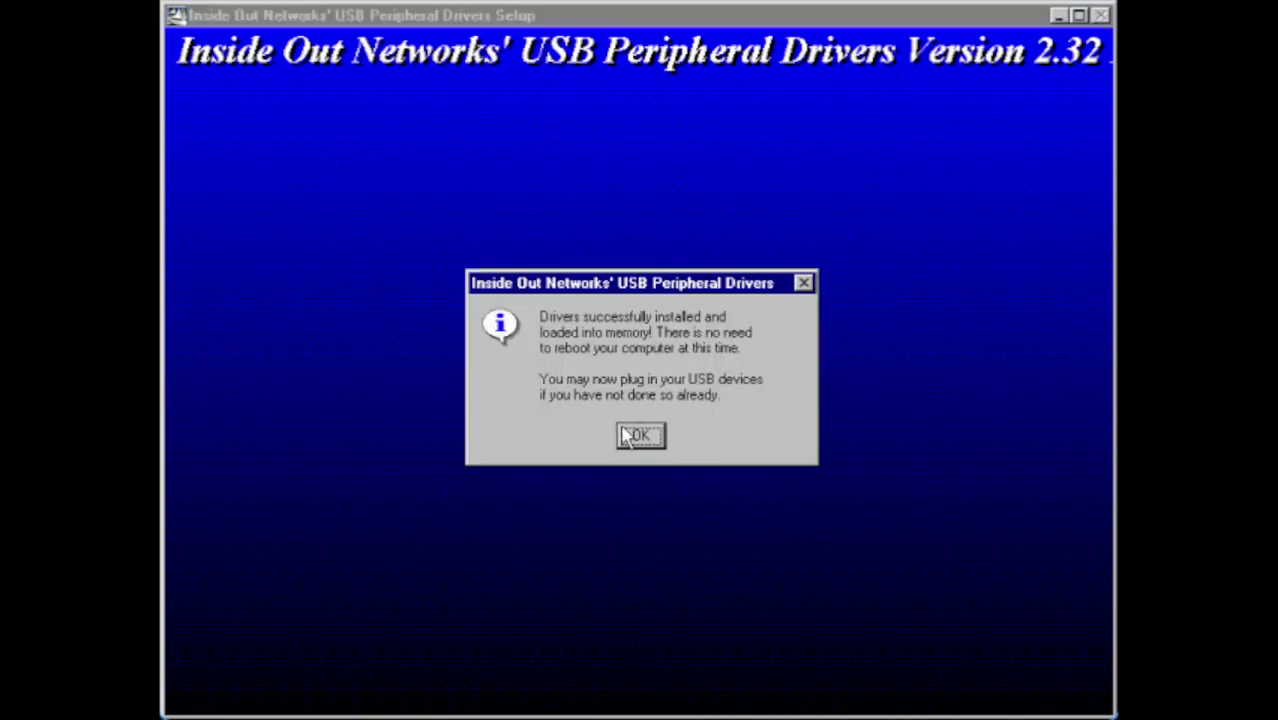
pyautogui.click(640, 440)
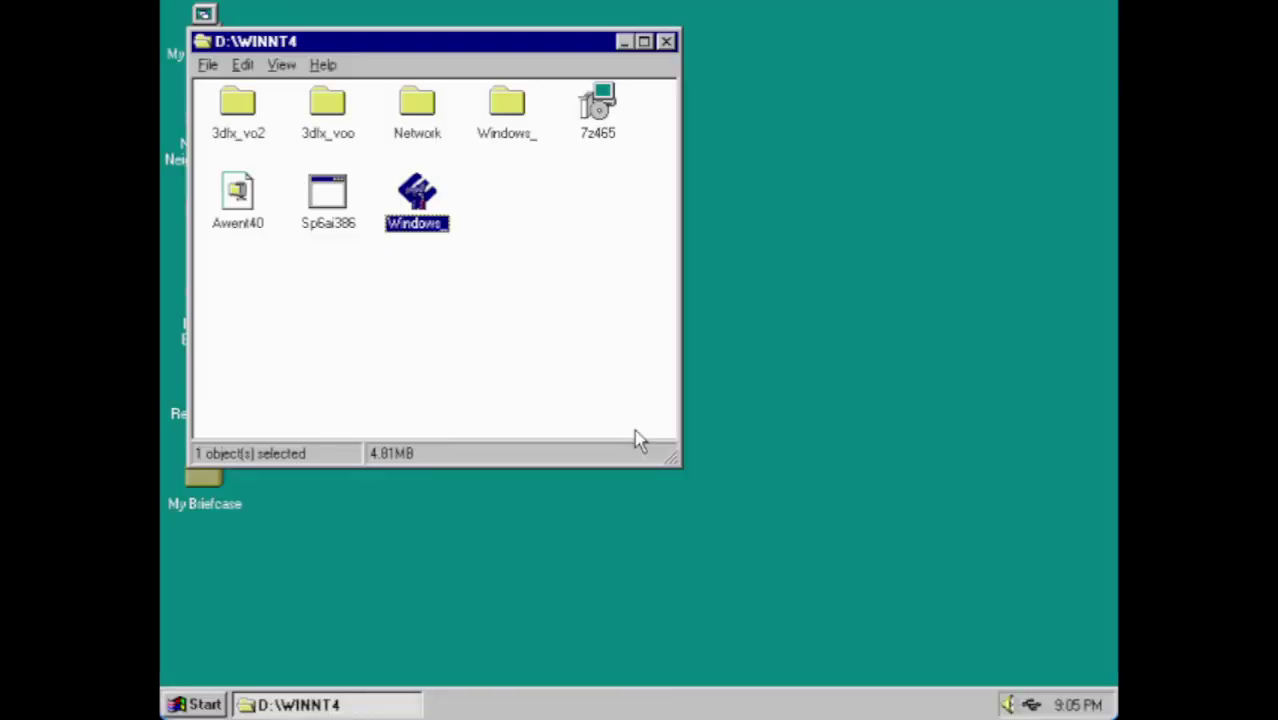
# Open the 3dfx_vo2 folder, then check the Control Panel and close it
pyautogui.doubleClick(240, 115)
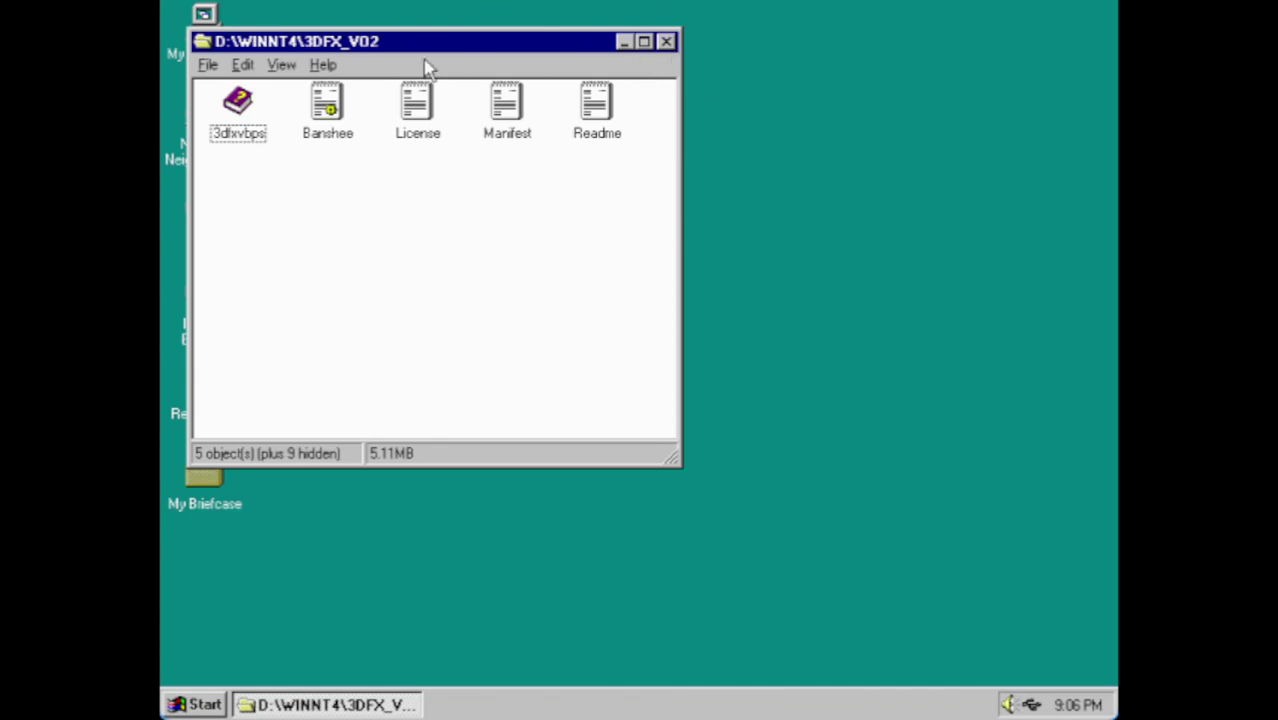
pyautogui.click(666, 43)
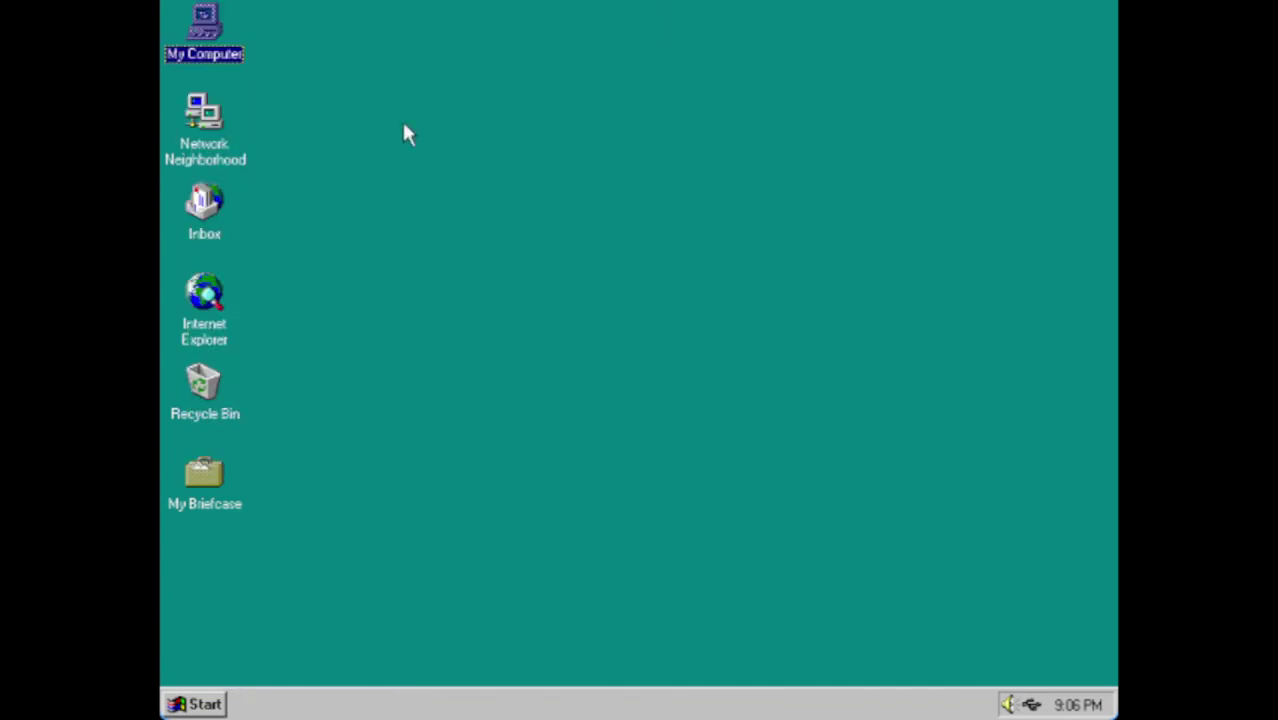
pyautogui.click(203, 706)
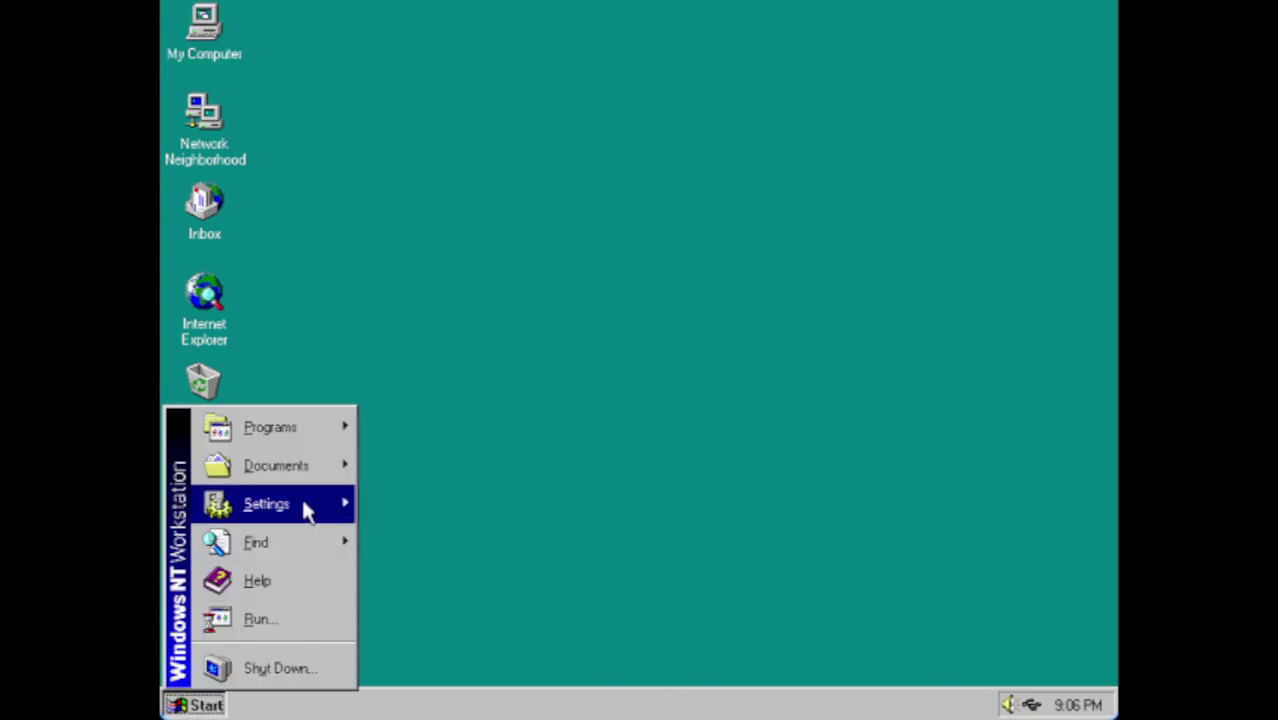
pyautogui.moveTo(345, 505)
pyautogui.click(422, 497)
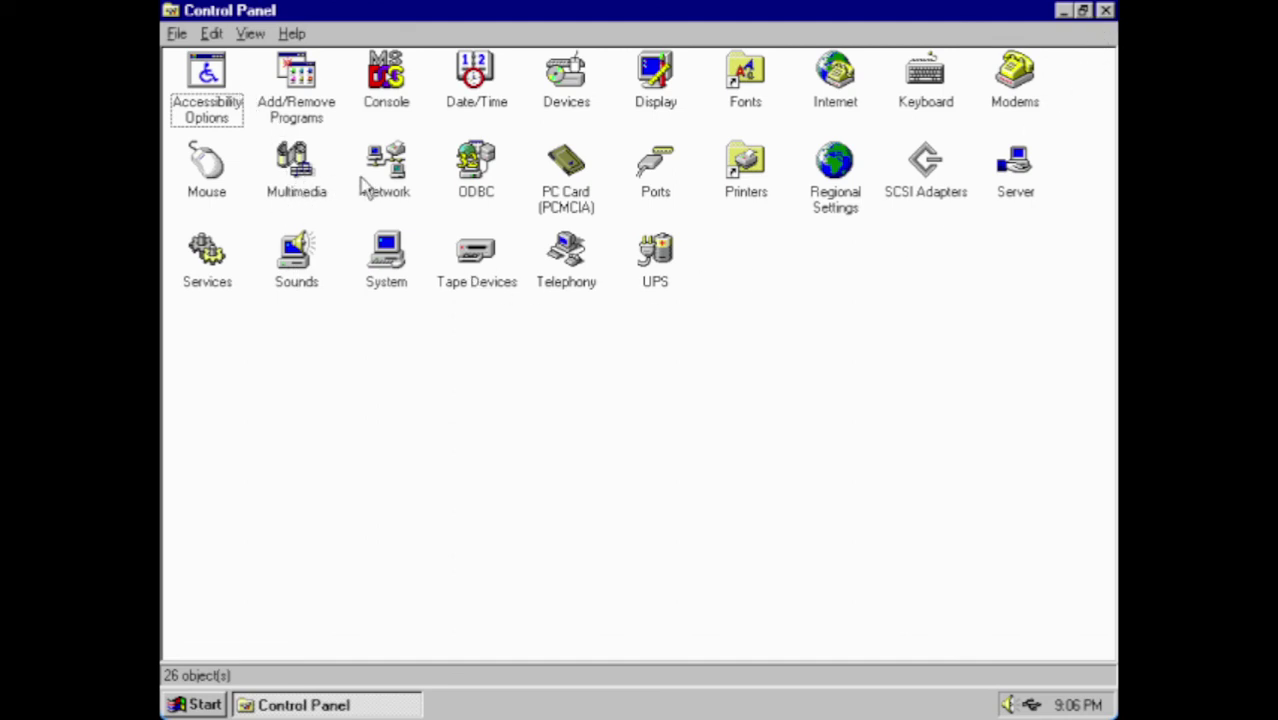
pyautogui.click(1107, 10)
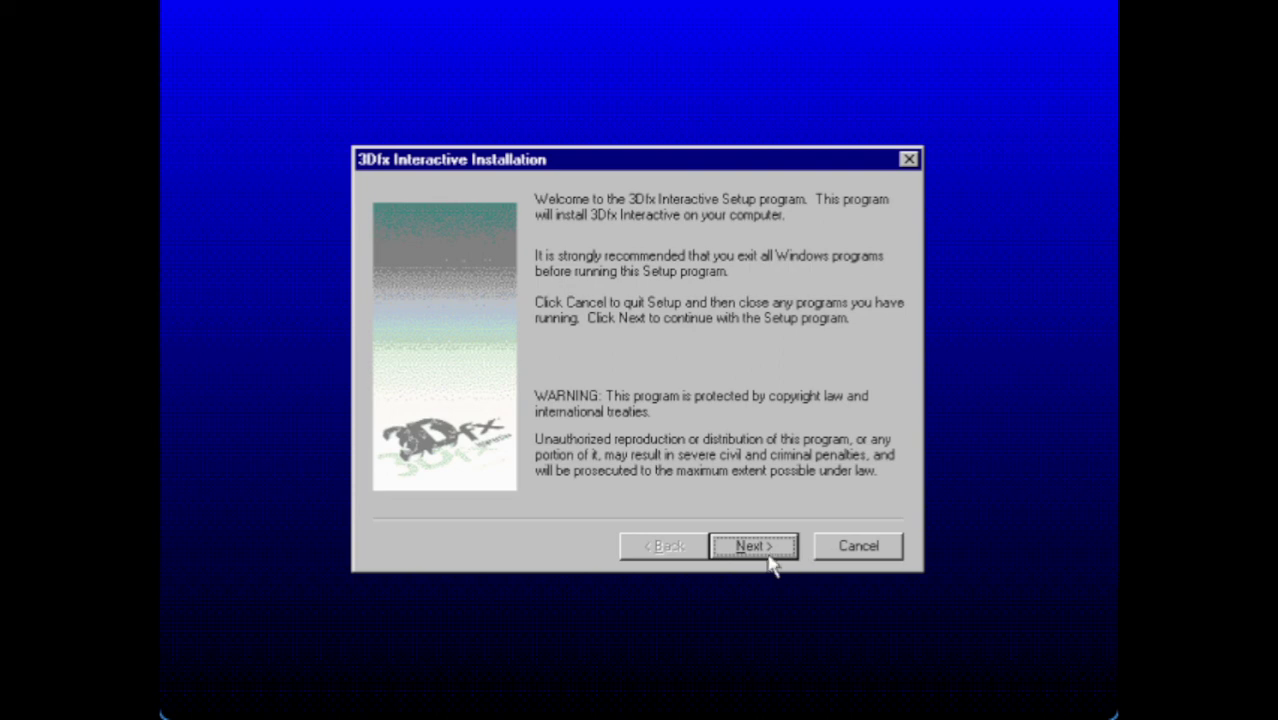
# Run 3Dfx setup for Voodoo2 (Windows NT), accepting the licence and choosing restart later
pyautogui.click(757, 548)
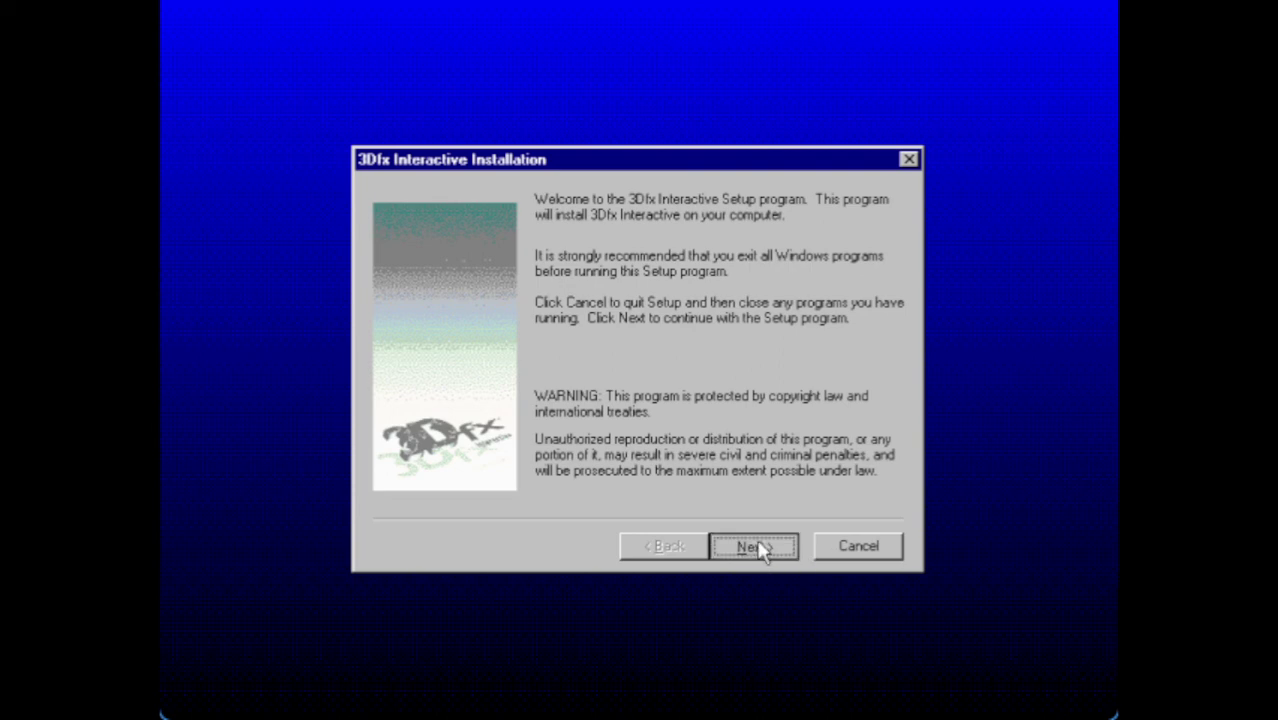
pyautogui.click(757, 548)
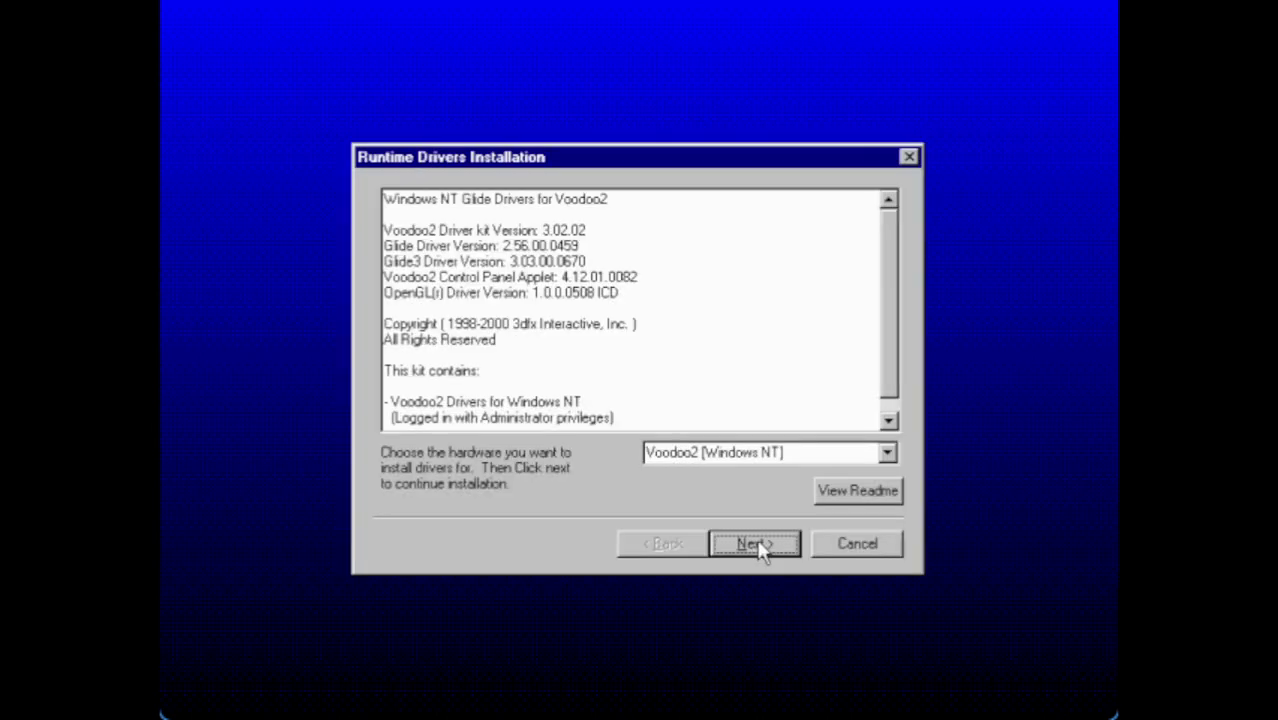
pyautogui.click(757, 545)
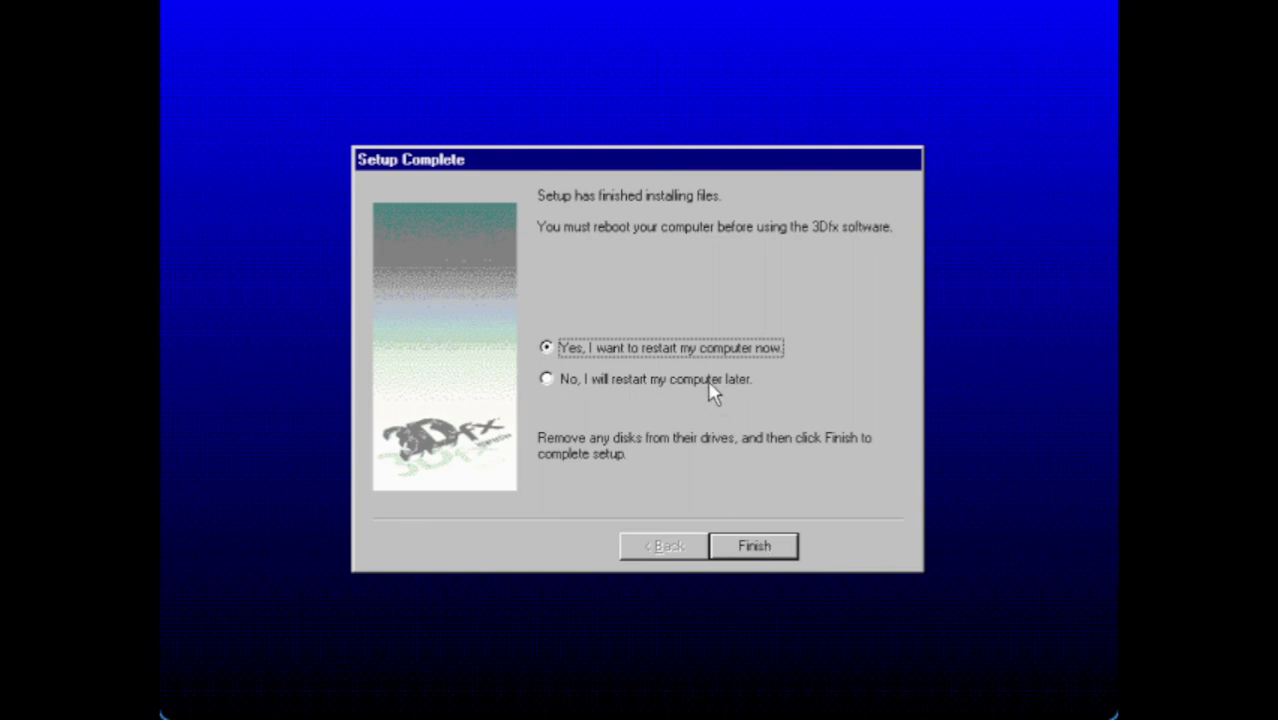
pyautogui.click(708, 382)
pyautogui.click(783, 548)
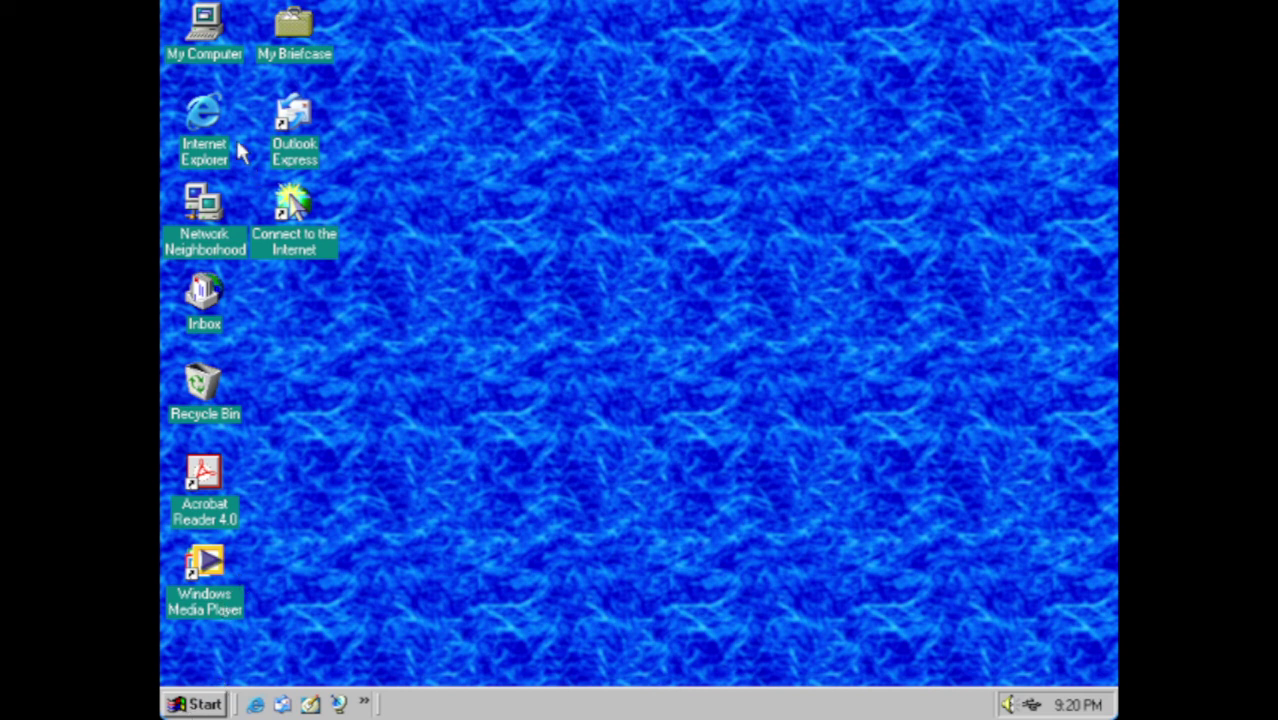
pyautogui.rightClick(215, 38)
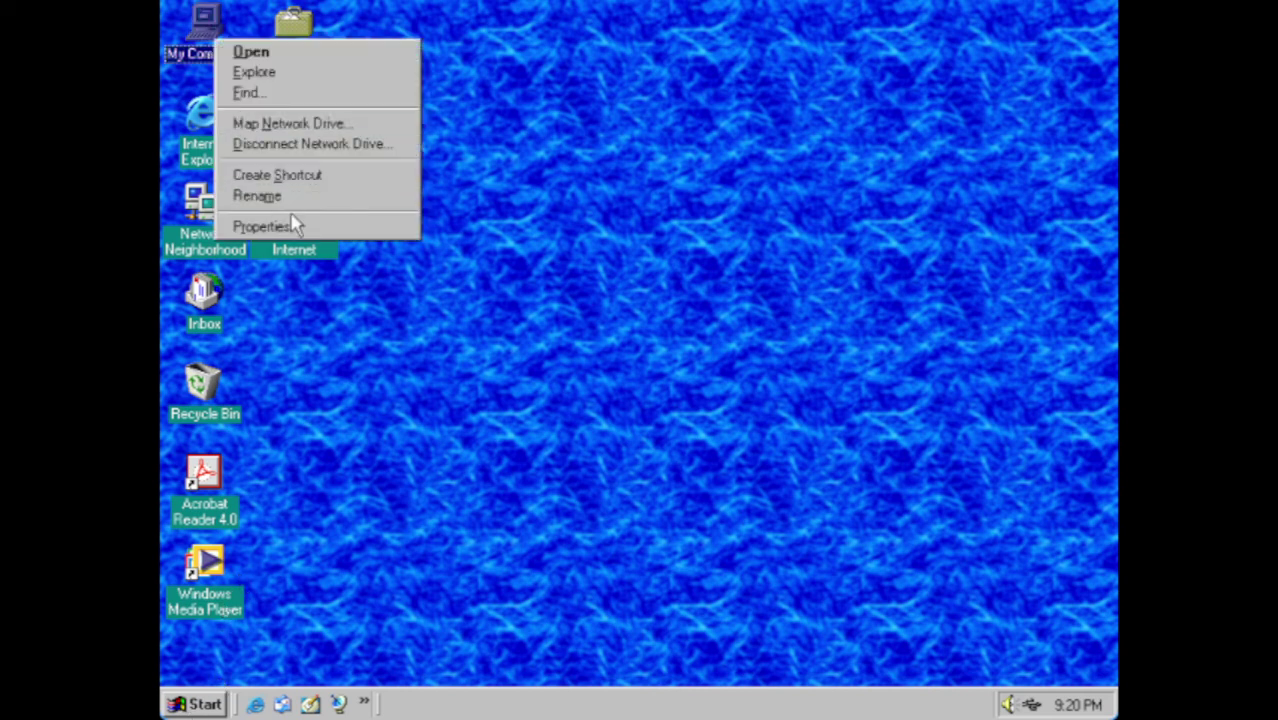
pyautogui.click(295, 226)
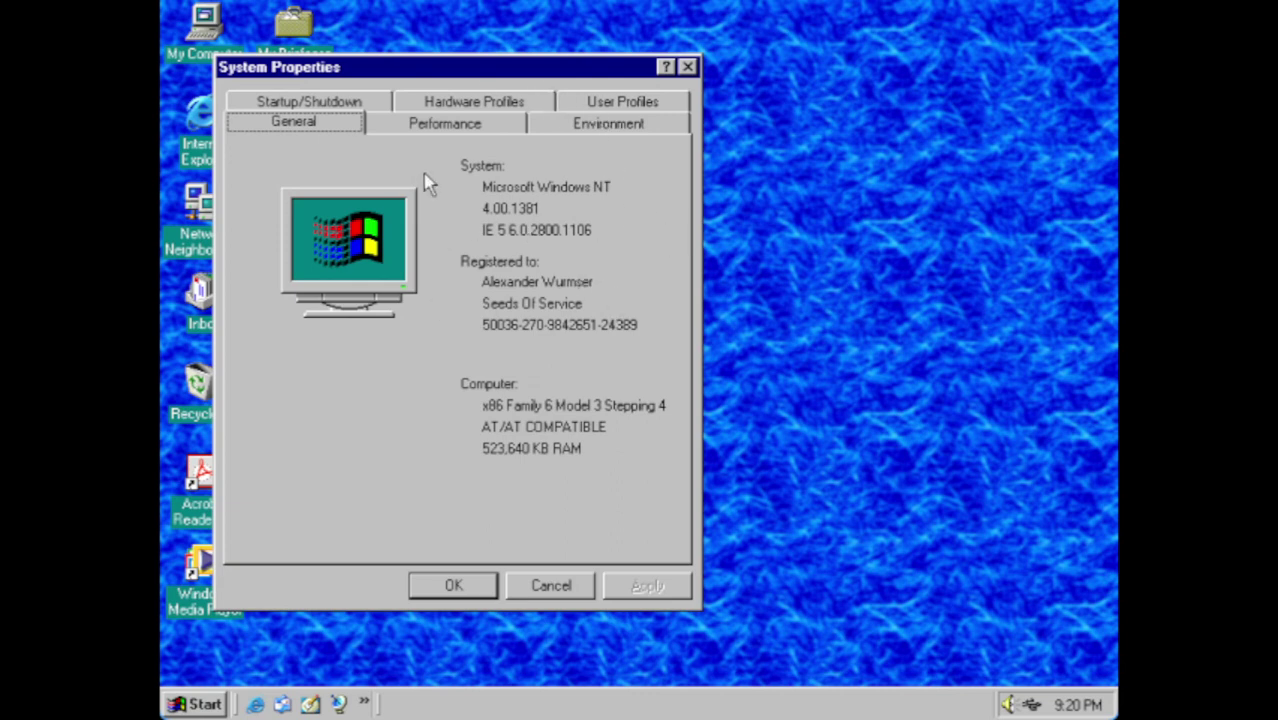
pyautogui.click(450, 586)
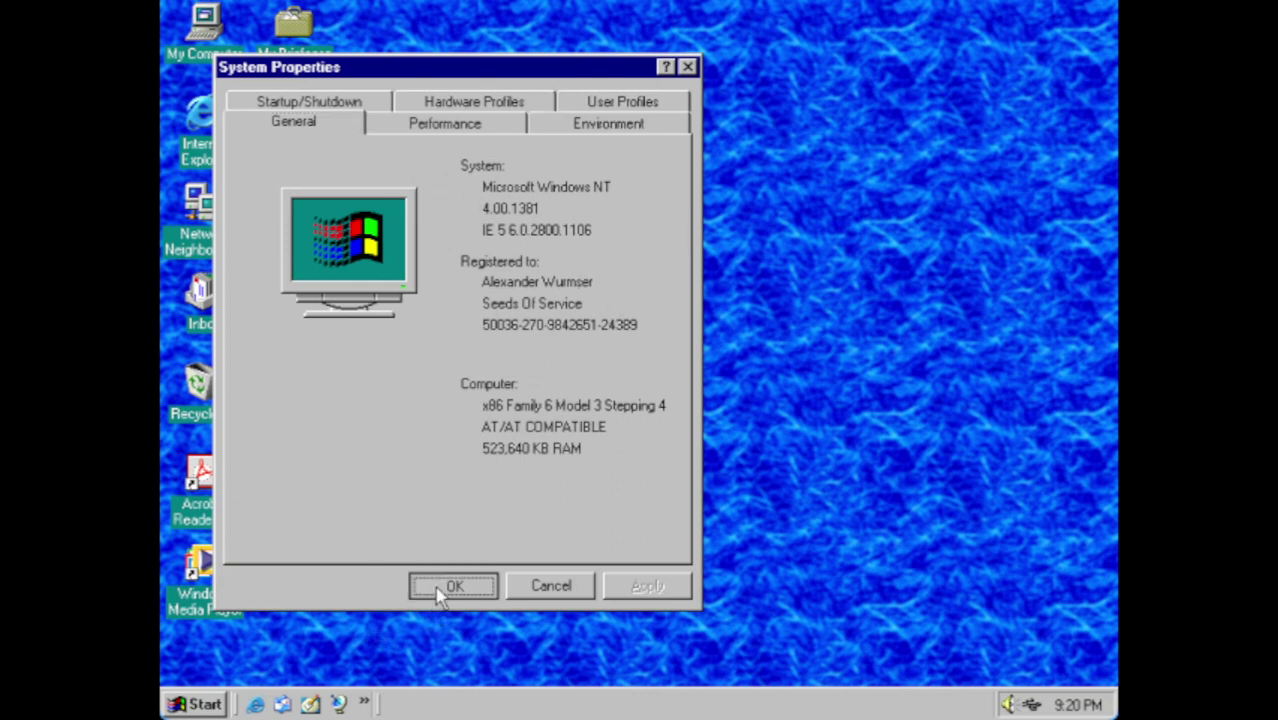
pyautogui.click(180, 704)
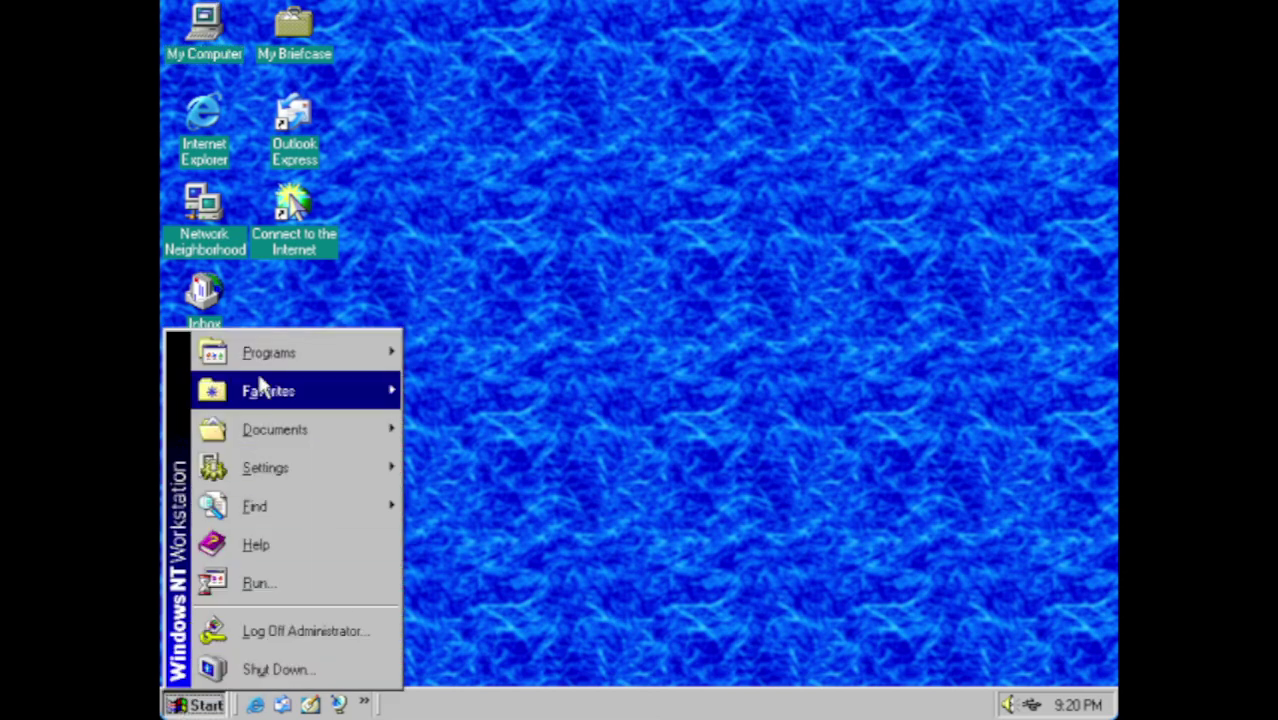
pyautogui.moveTo(287, 352)
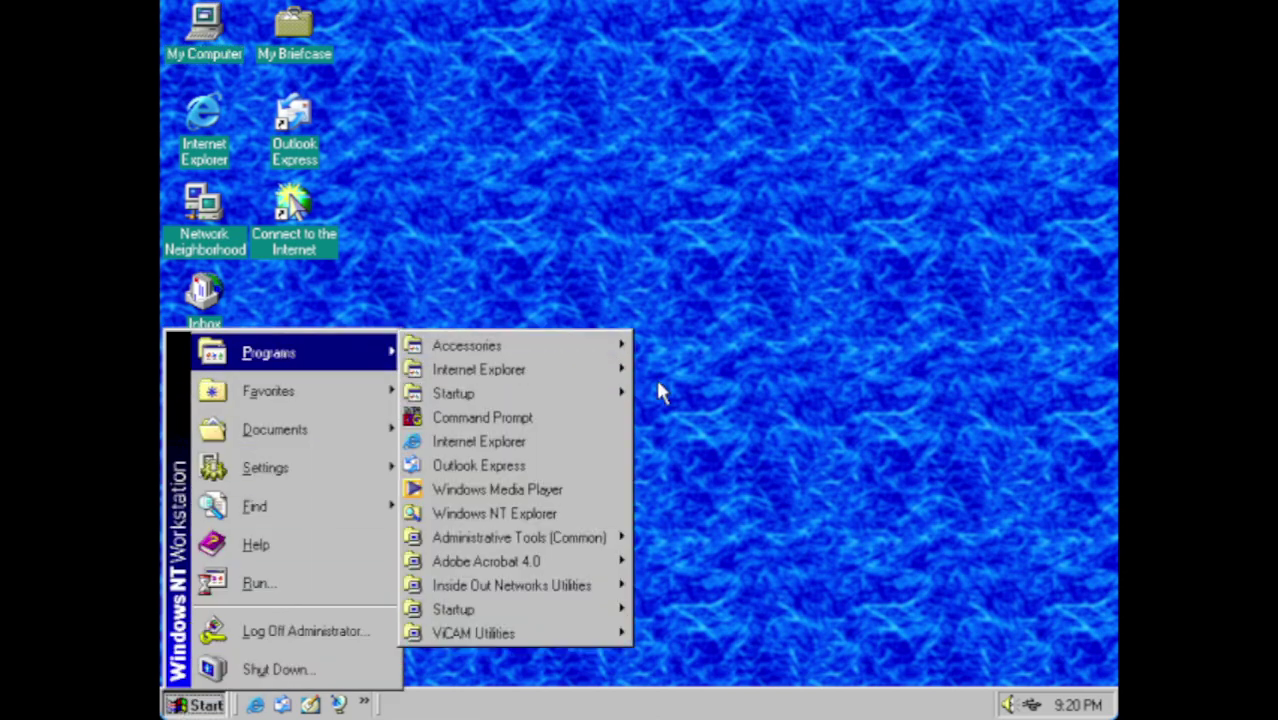
pyautogui.moveTo(612, 563)
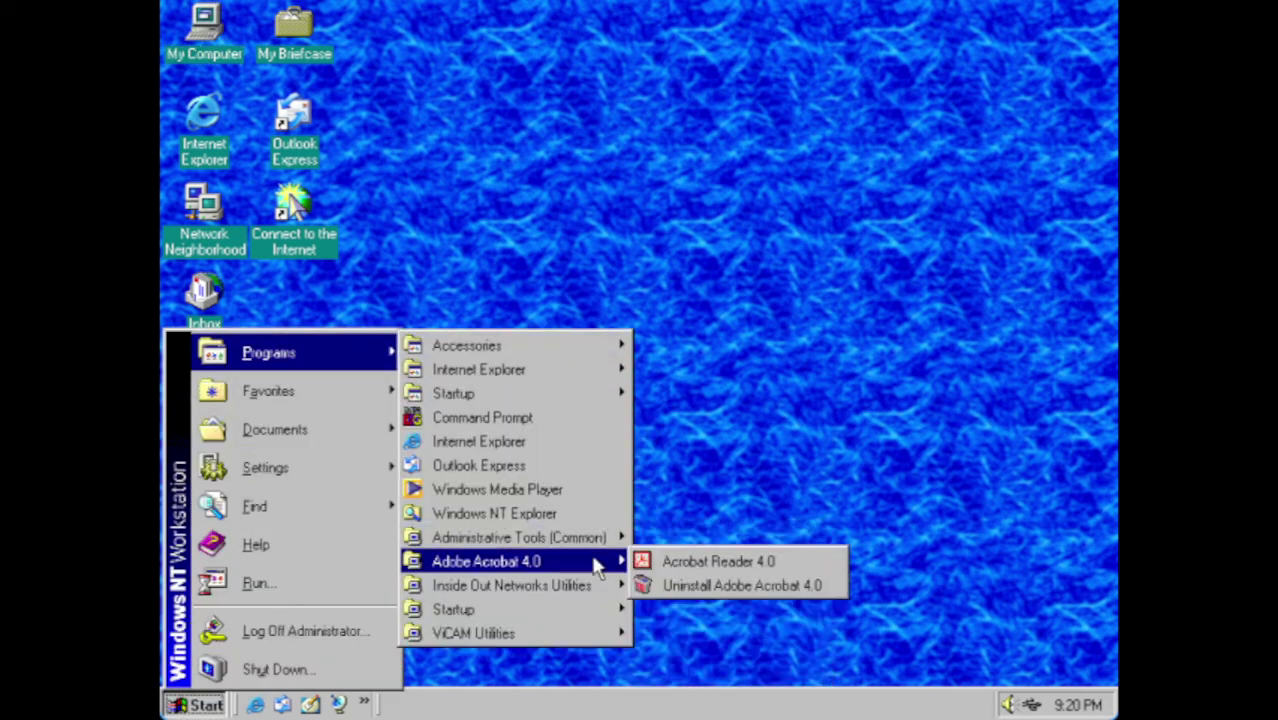
pyautogui.click(702, 567)
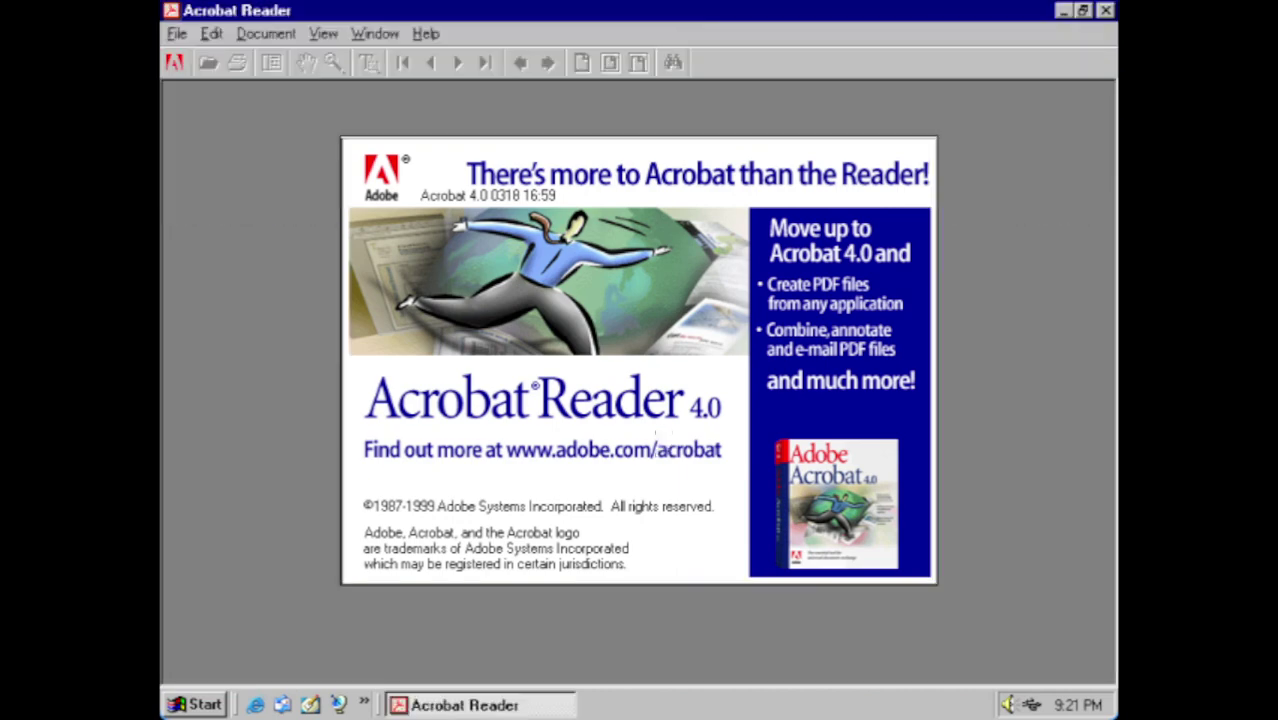
pyautogui.click(438, 38)
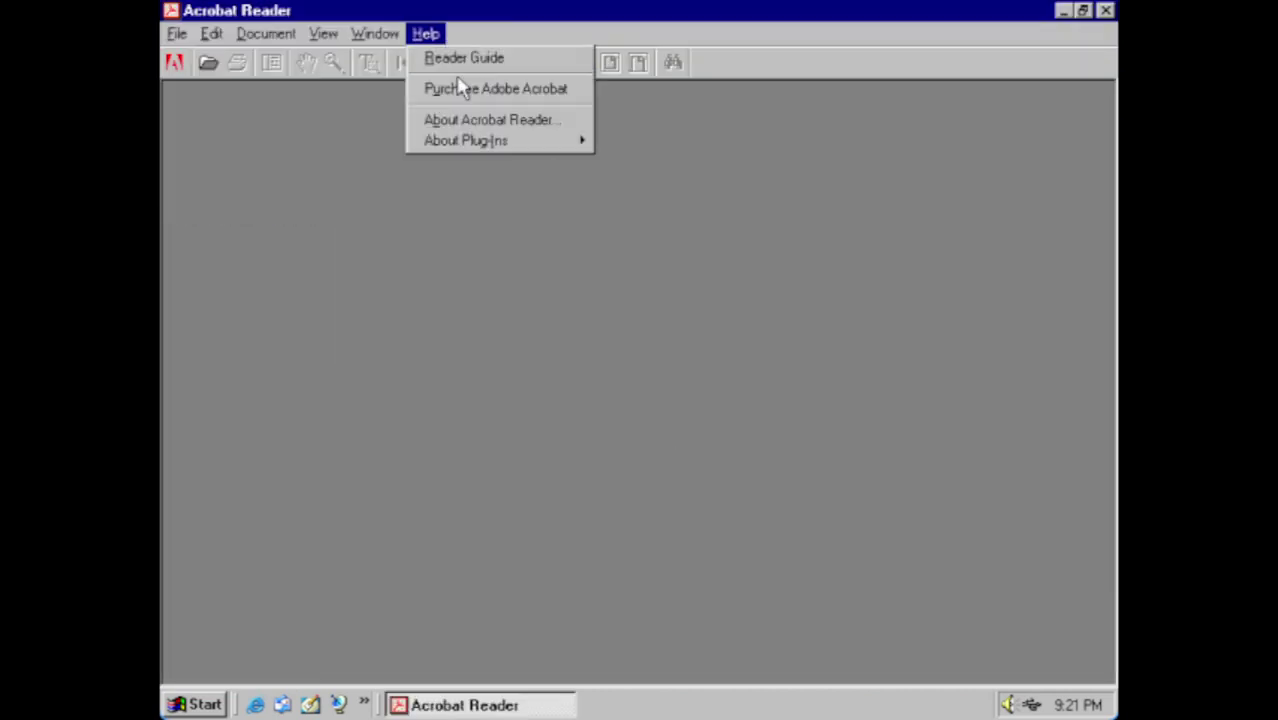
pyautogui.click(477, 120)
pyautogui.click(778, 213)
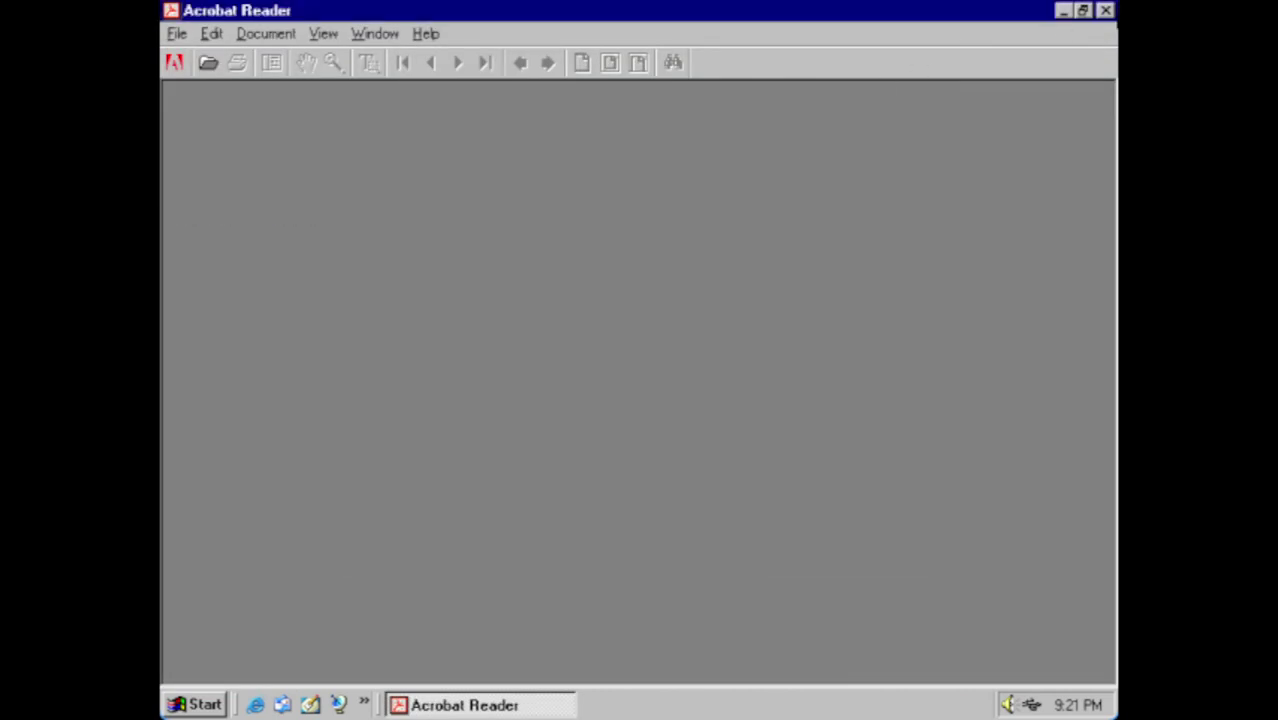
pyautogui.click(1105, 10)
pyautogui.click(212, 598)
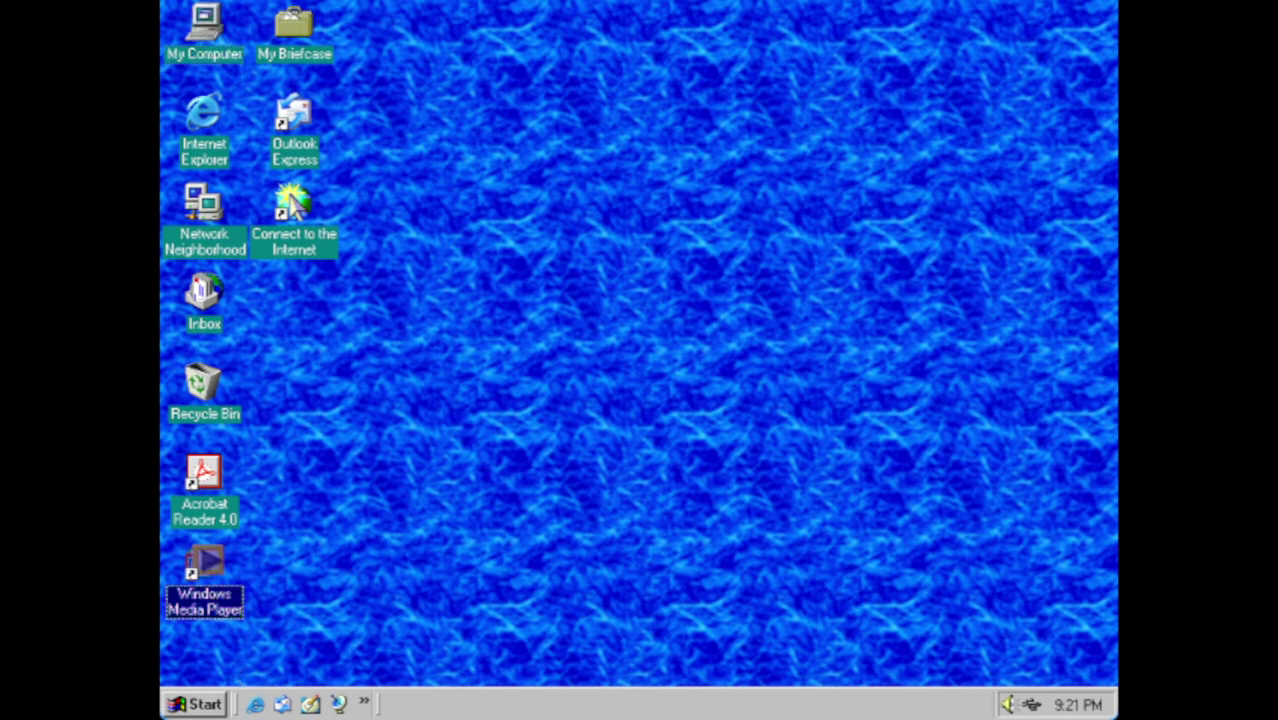
pyautogui.doubleClick(206, 565)
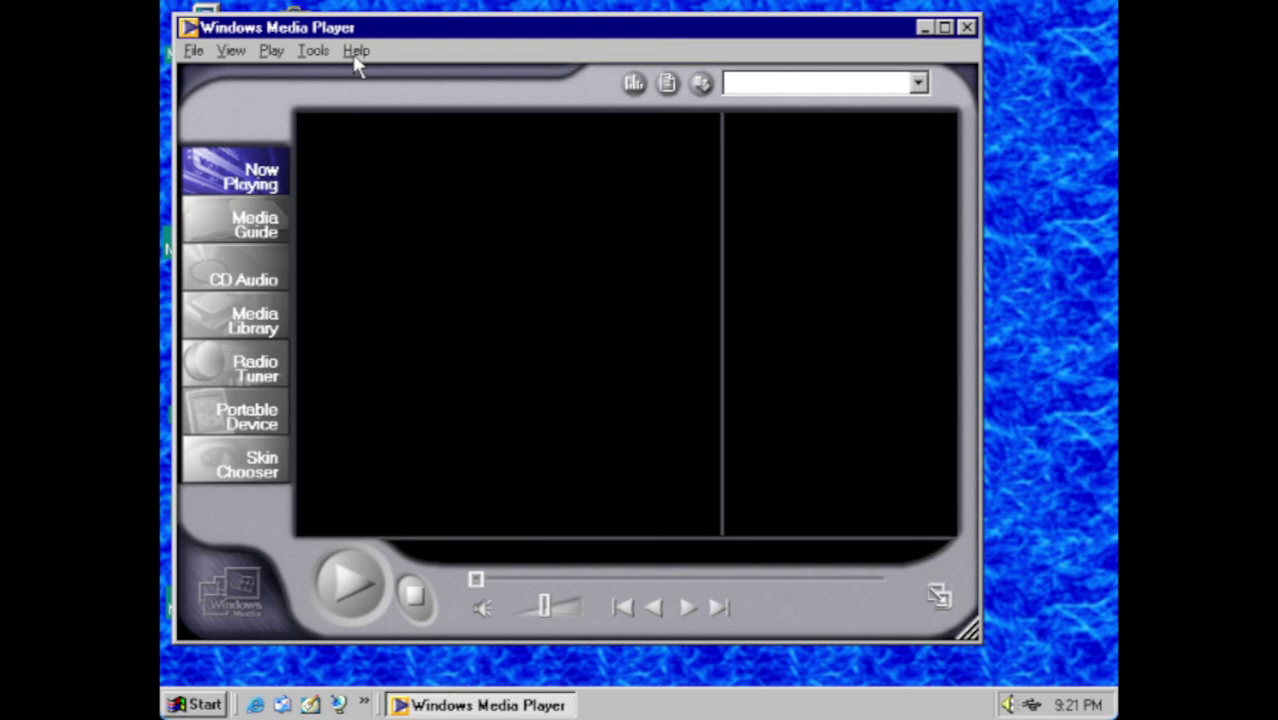
pyautogui.click(355, 55)
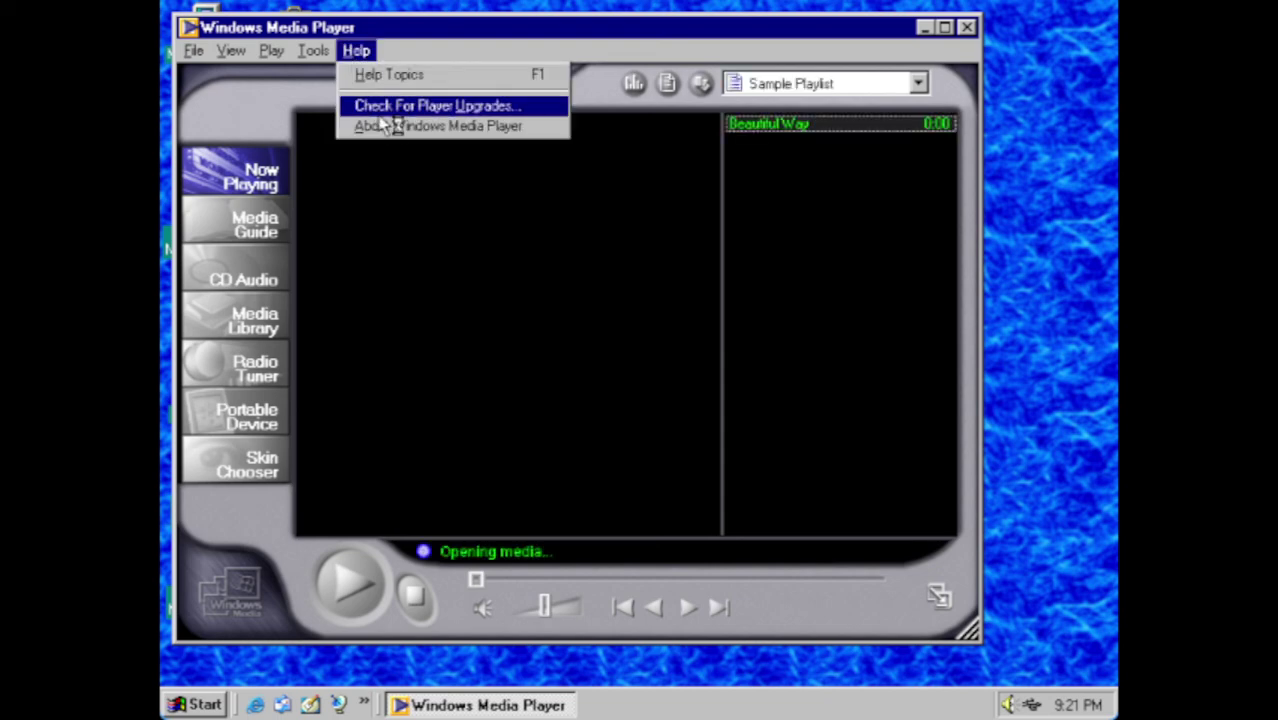
pyautogui.click(388, 612)
pyautogui.click(350, 585)
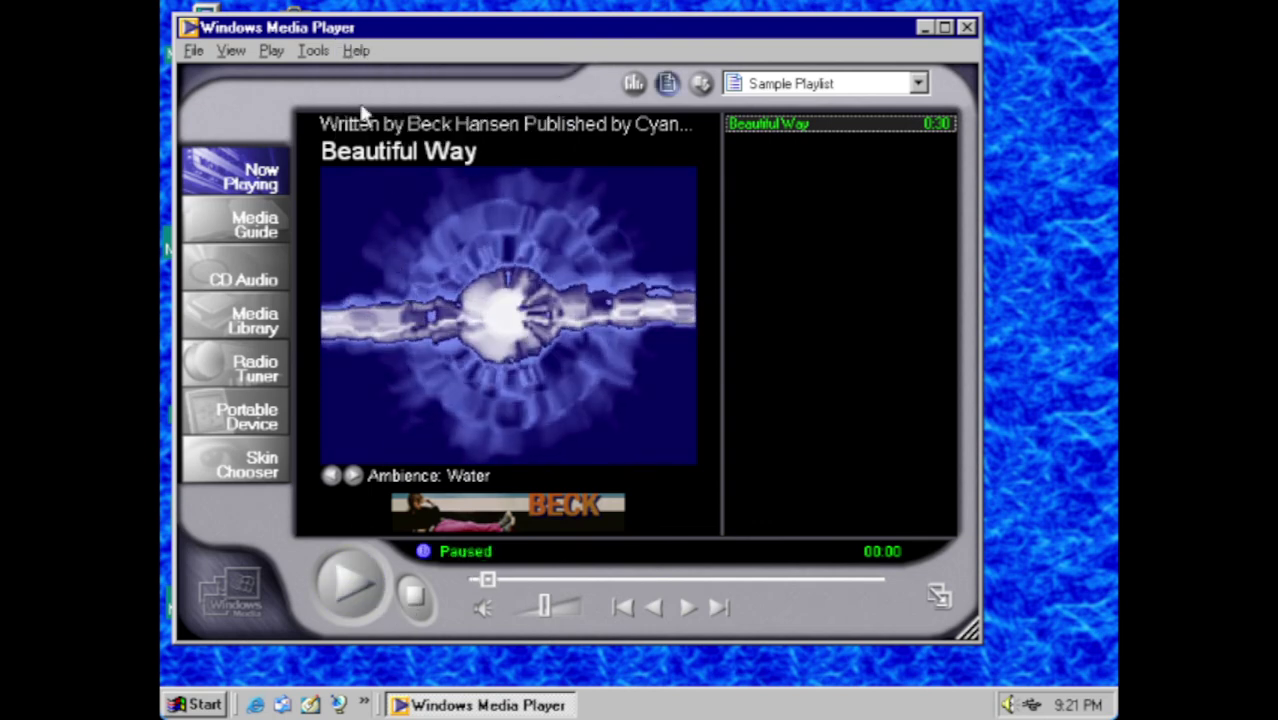
pyautogui.click(356, 51)
pyautogui.click(395, 124)
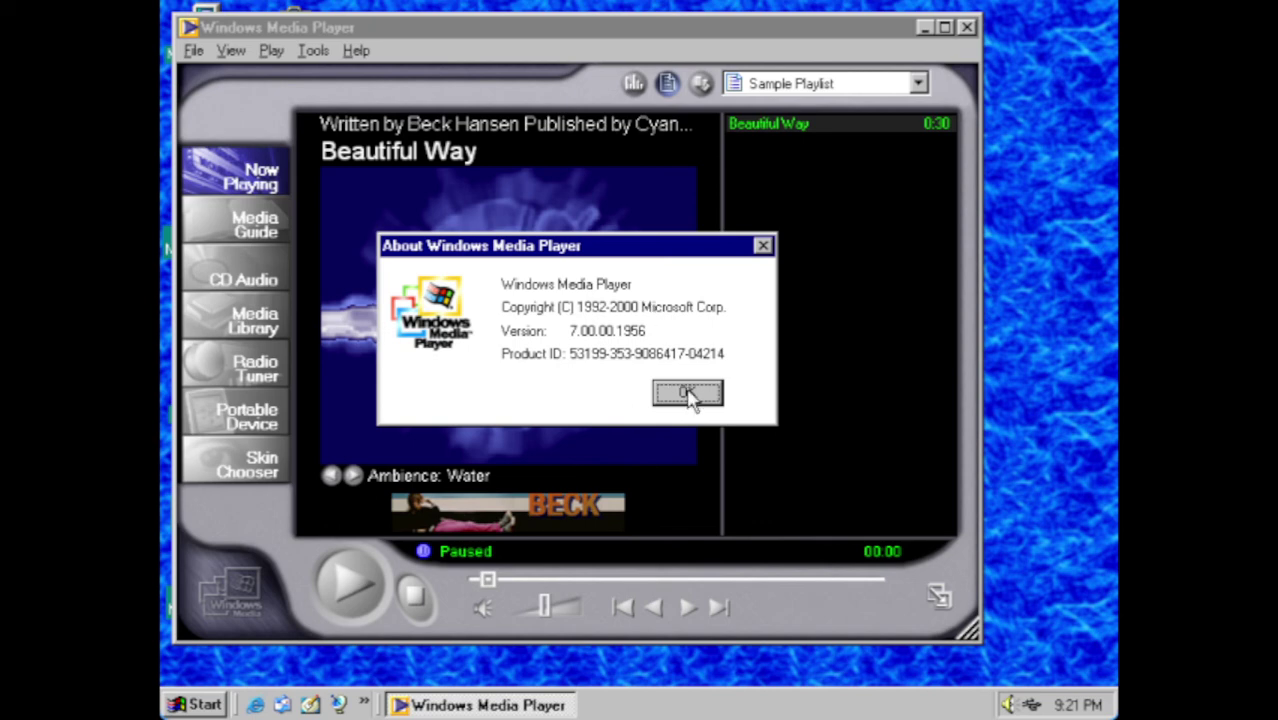
pyautogui.click(688, 392)
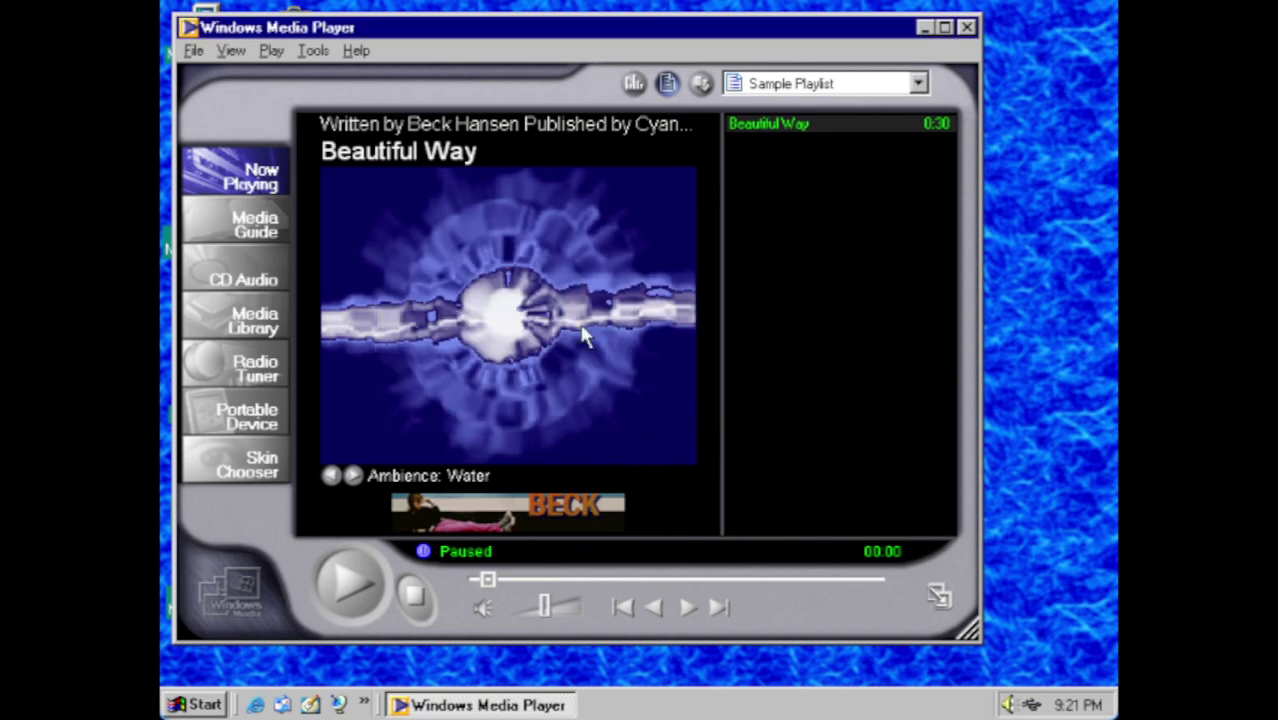
pyautogui.click(193, 51)
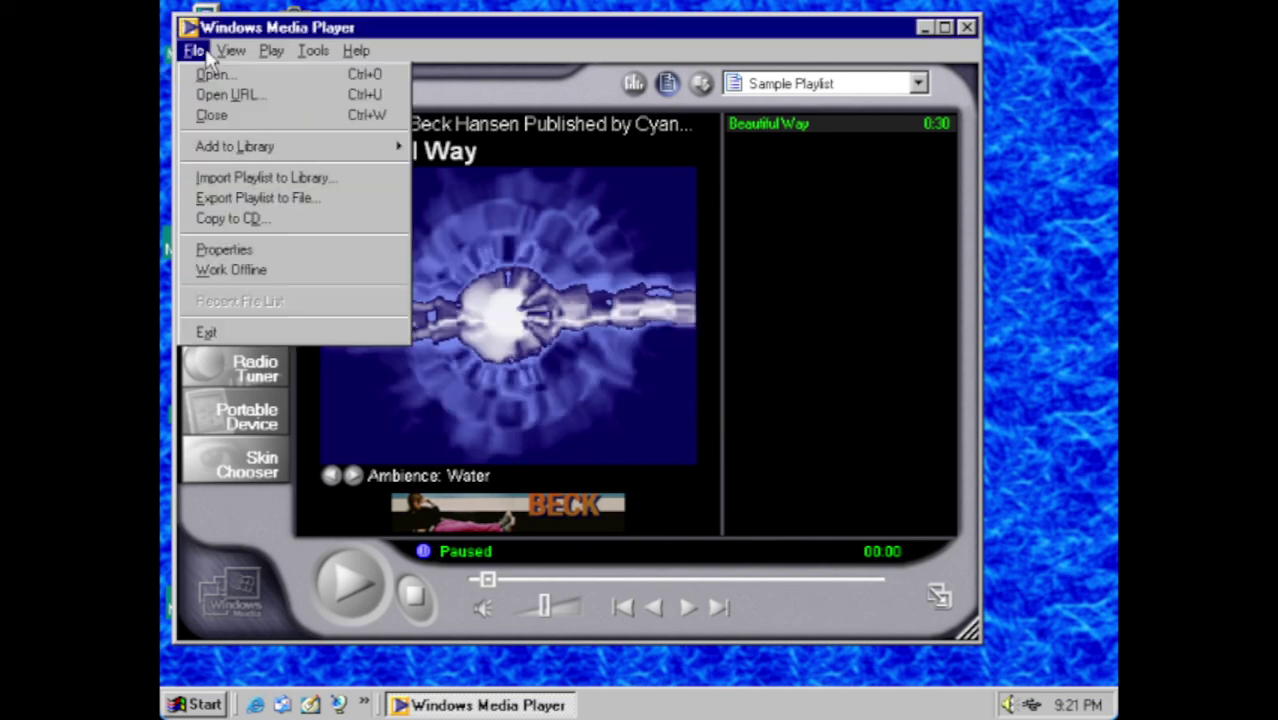
pyautogui.click(278, 333)
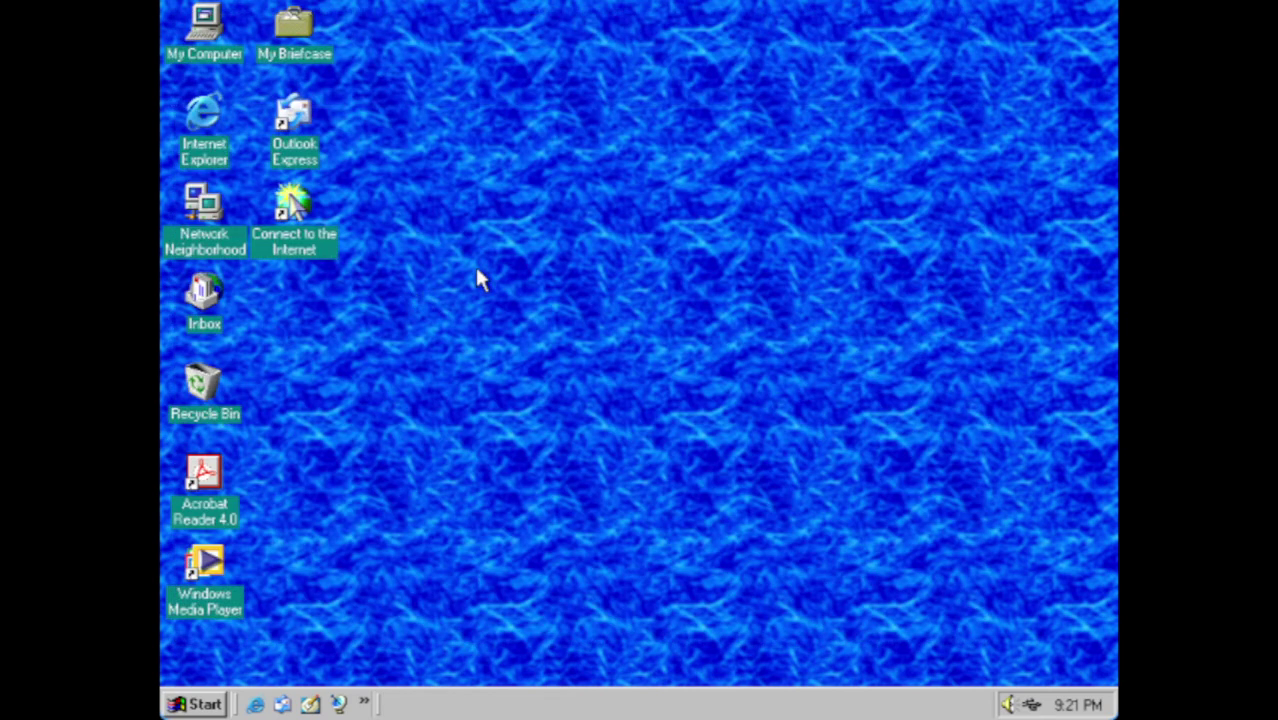